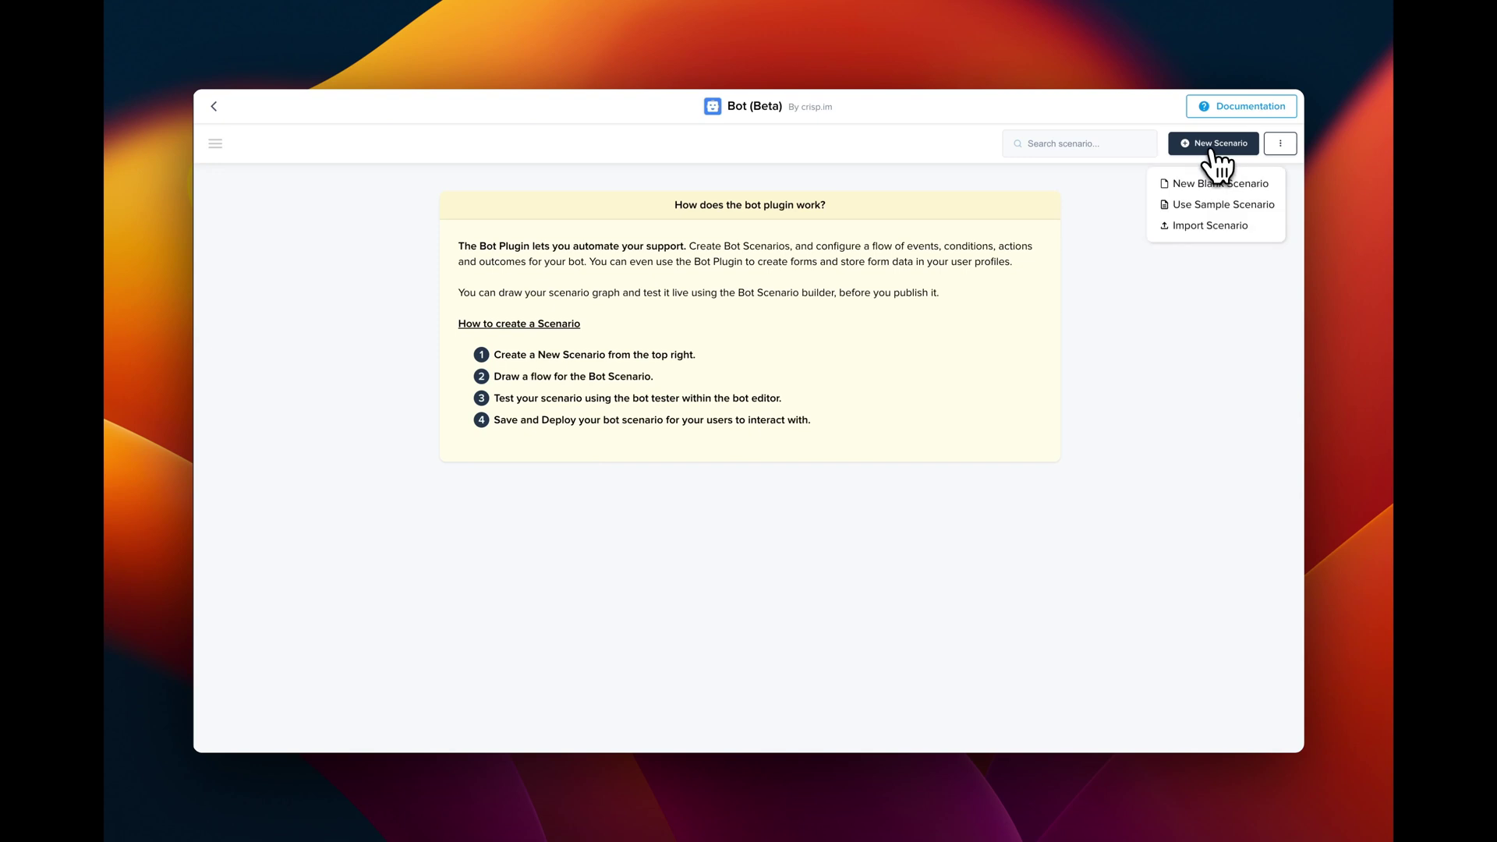
# Step: Open the sample scenario gallery, then close it without picking a sample
pyautogui.click(1214, 221)
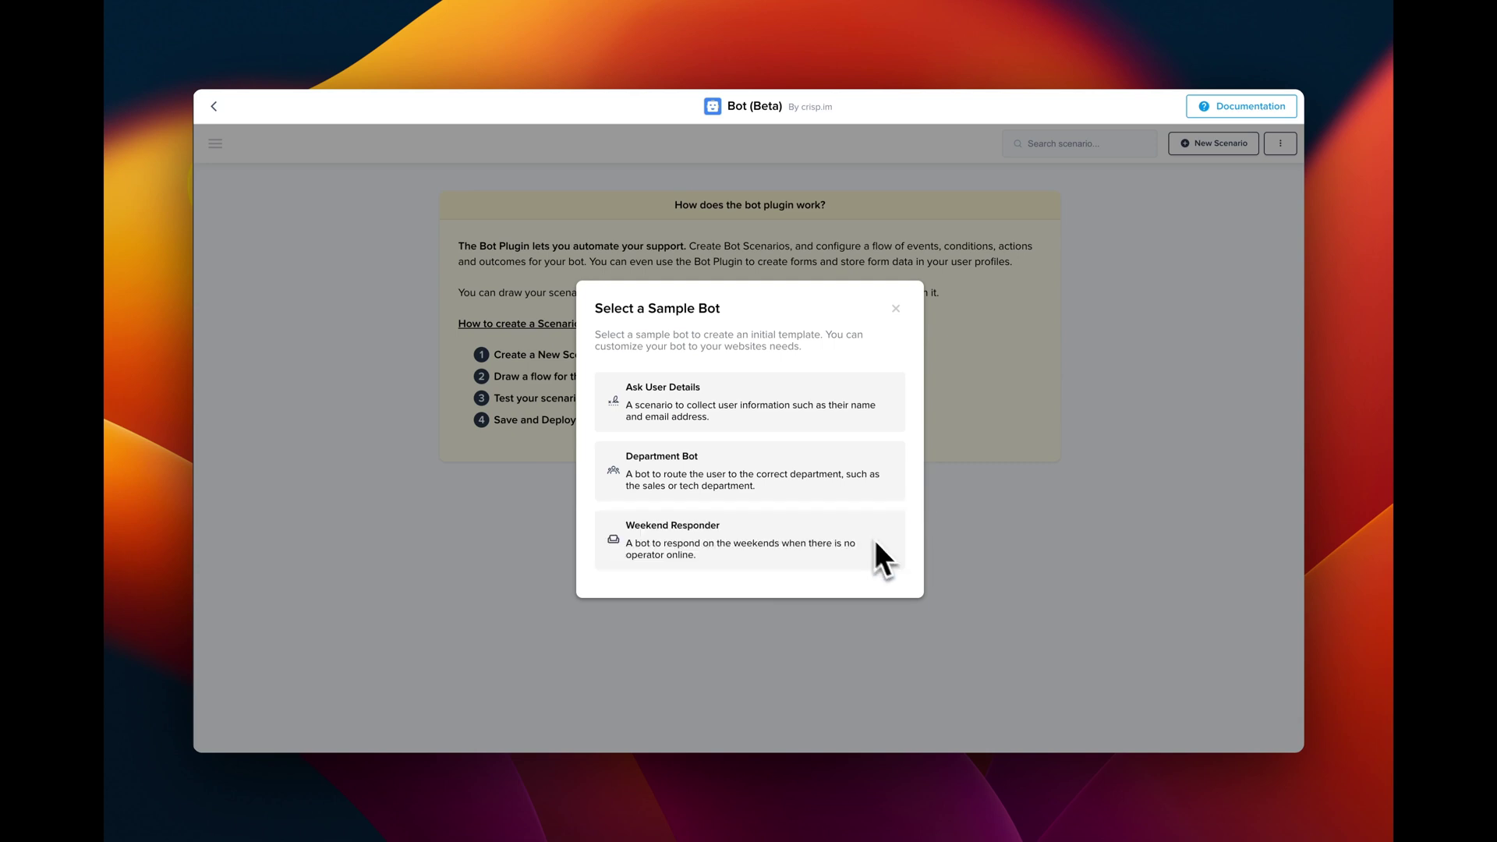
pyautogui.click(1083, 296)
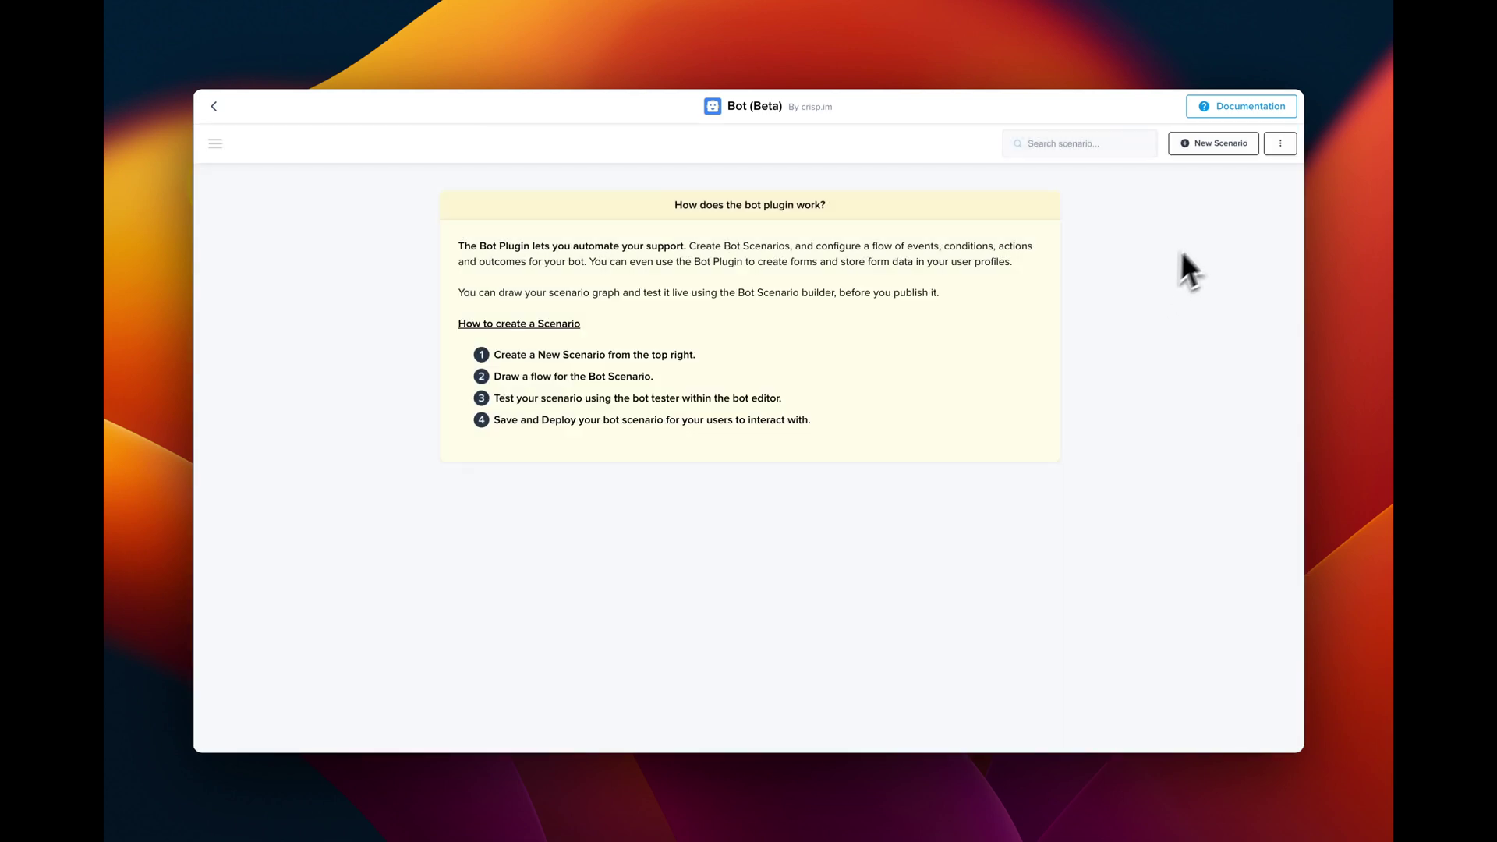
# Step: Create a blank scenario and add a User Message Matches event with pattern *
pyautogui.click(1205, 183)
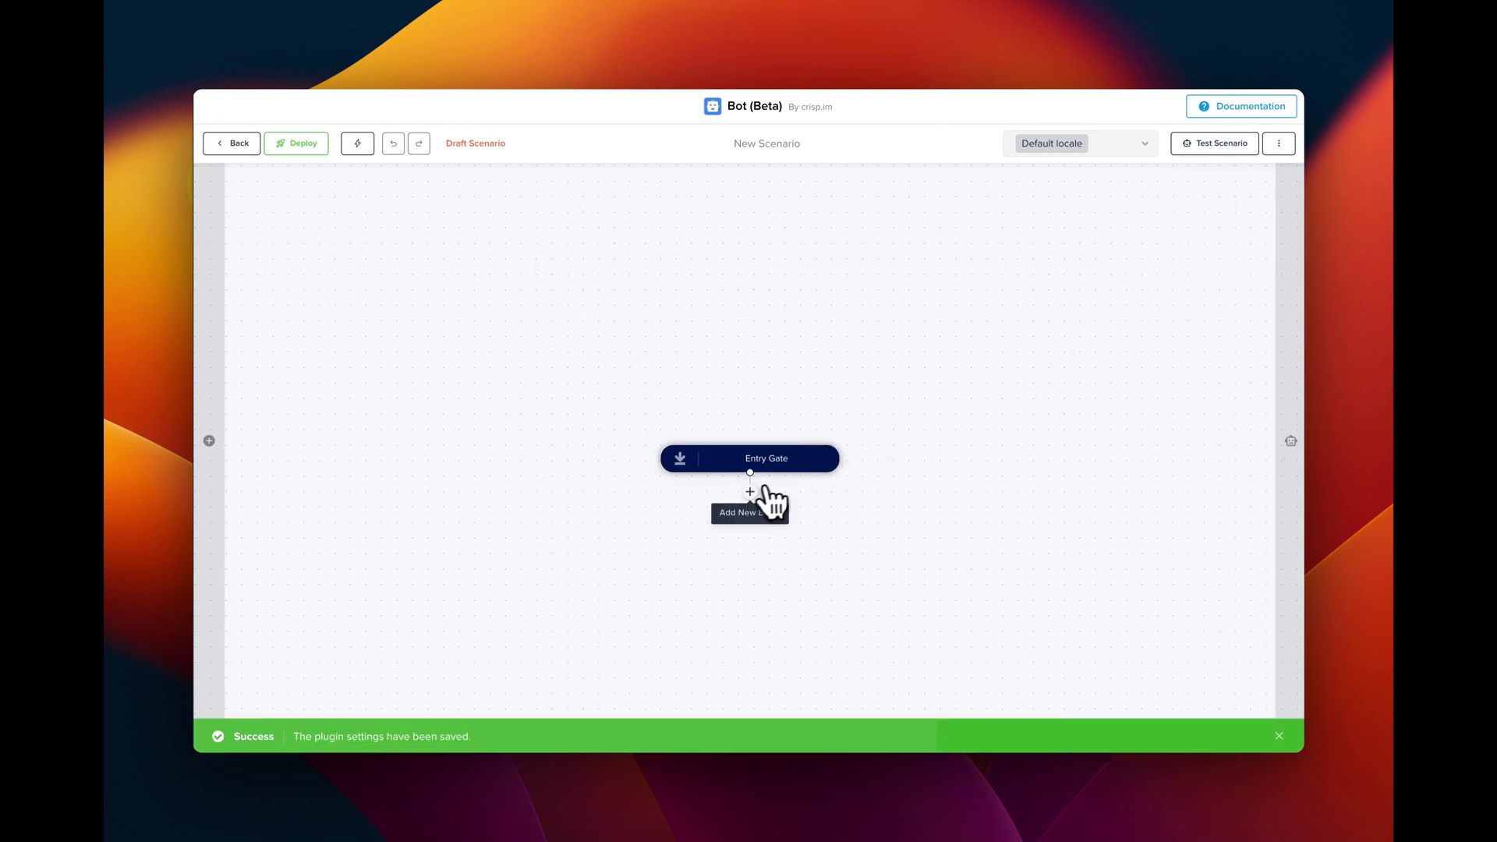
pyautogui.click(764, 488)
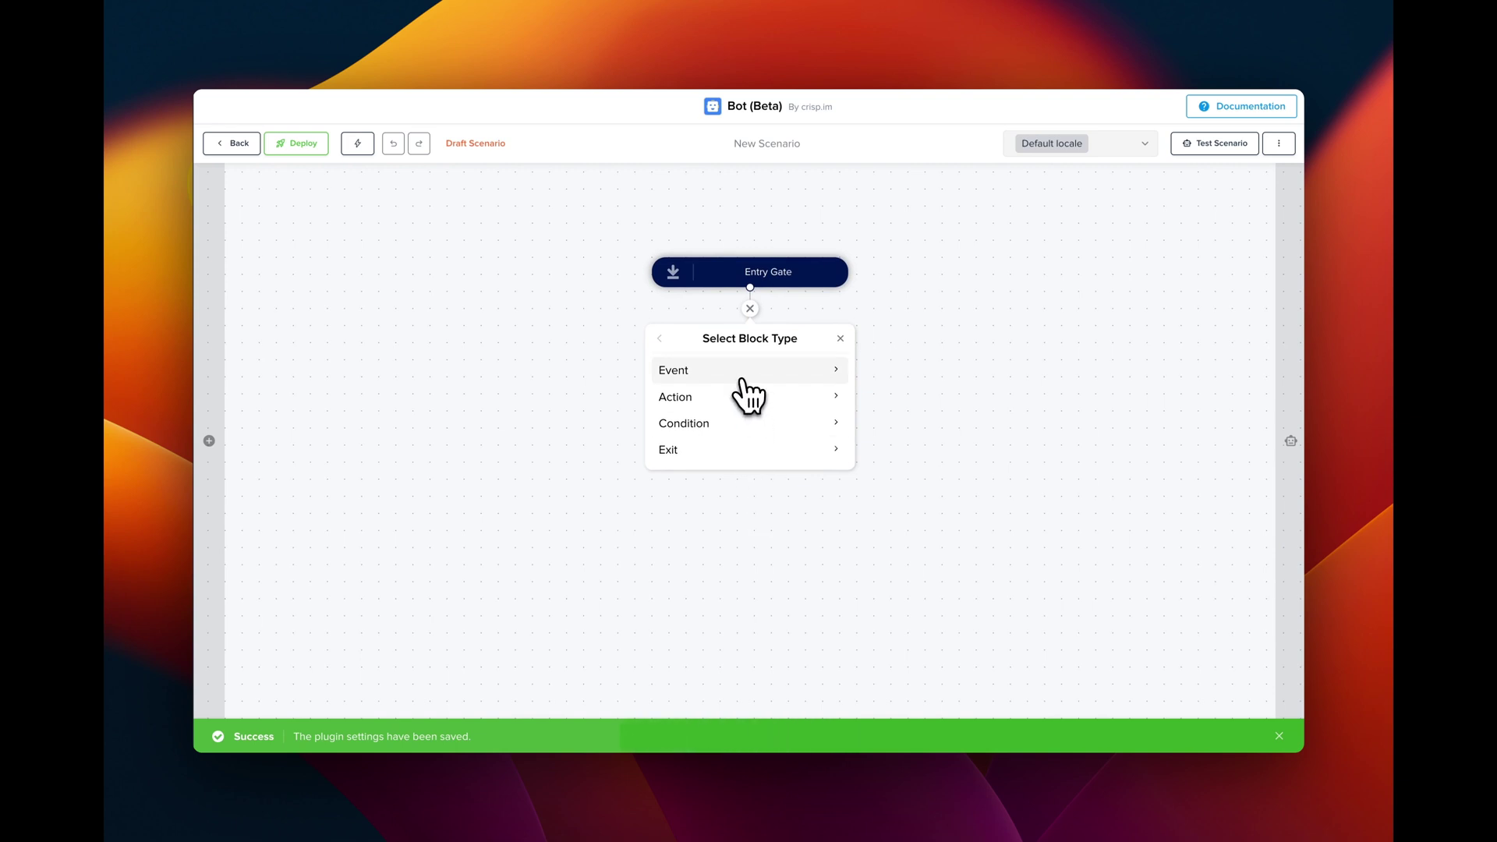
pyautogui.click(747, 386)
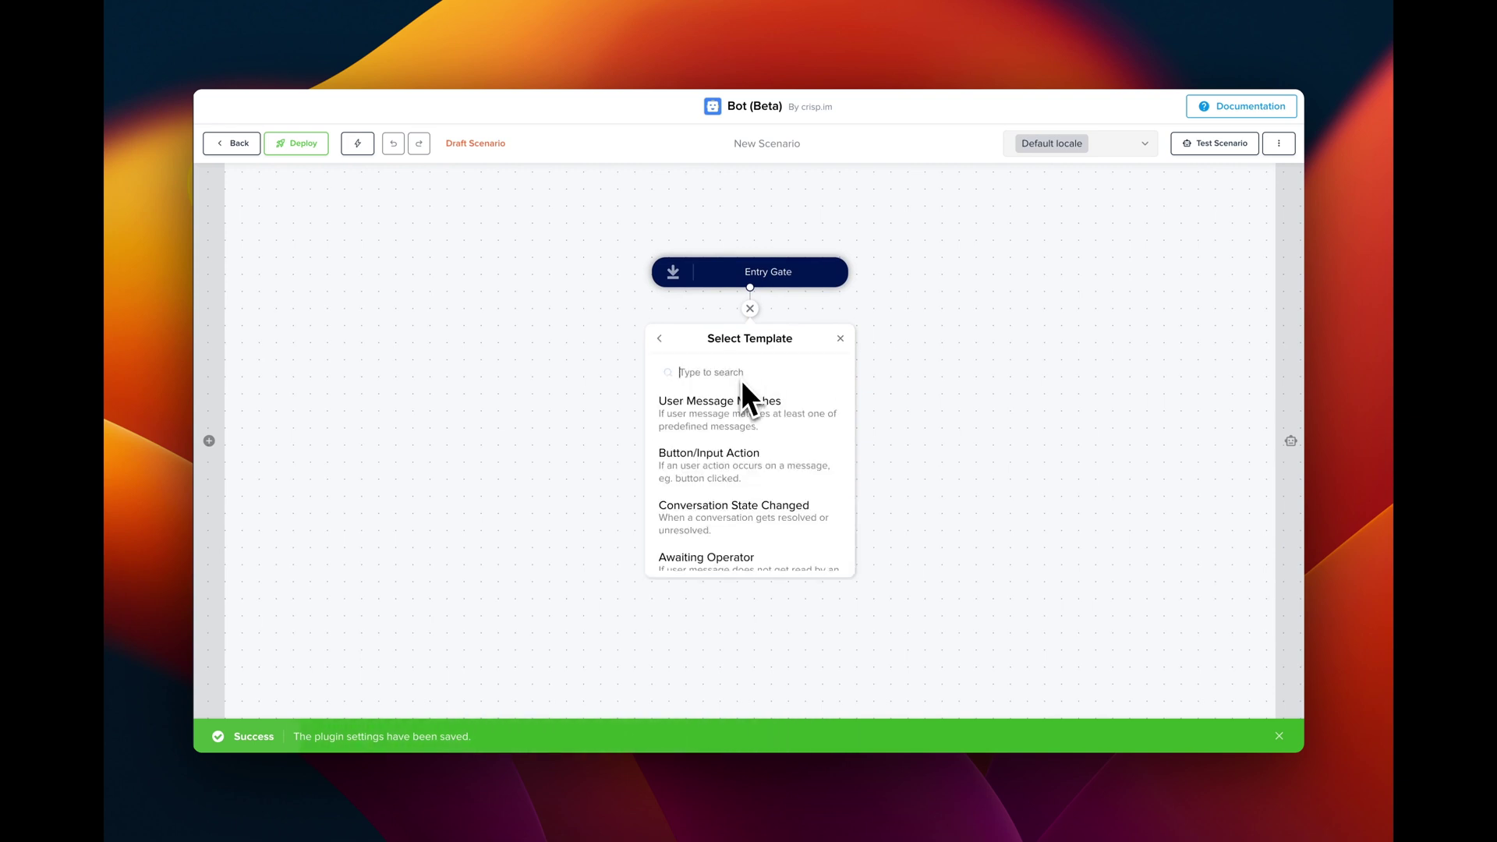
pyautogui.click(747, 413)
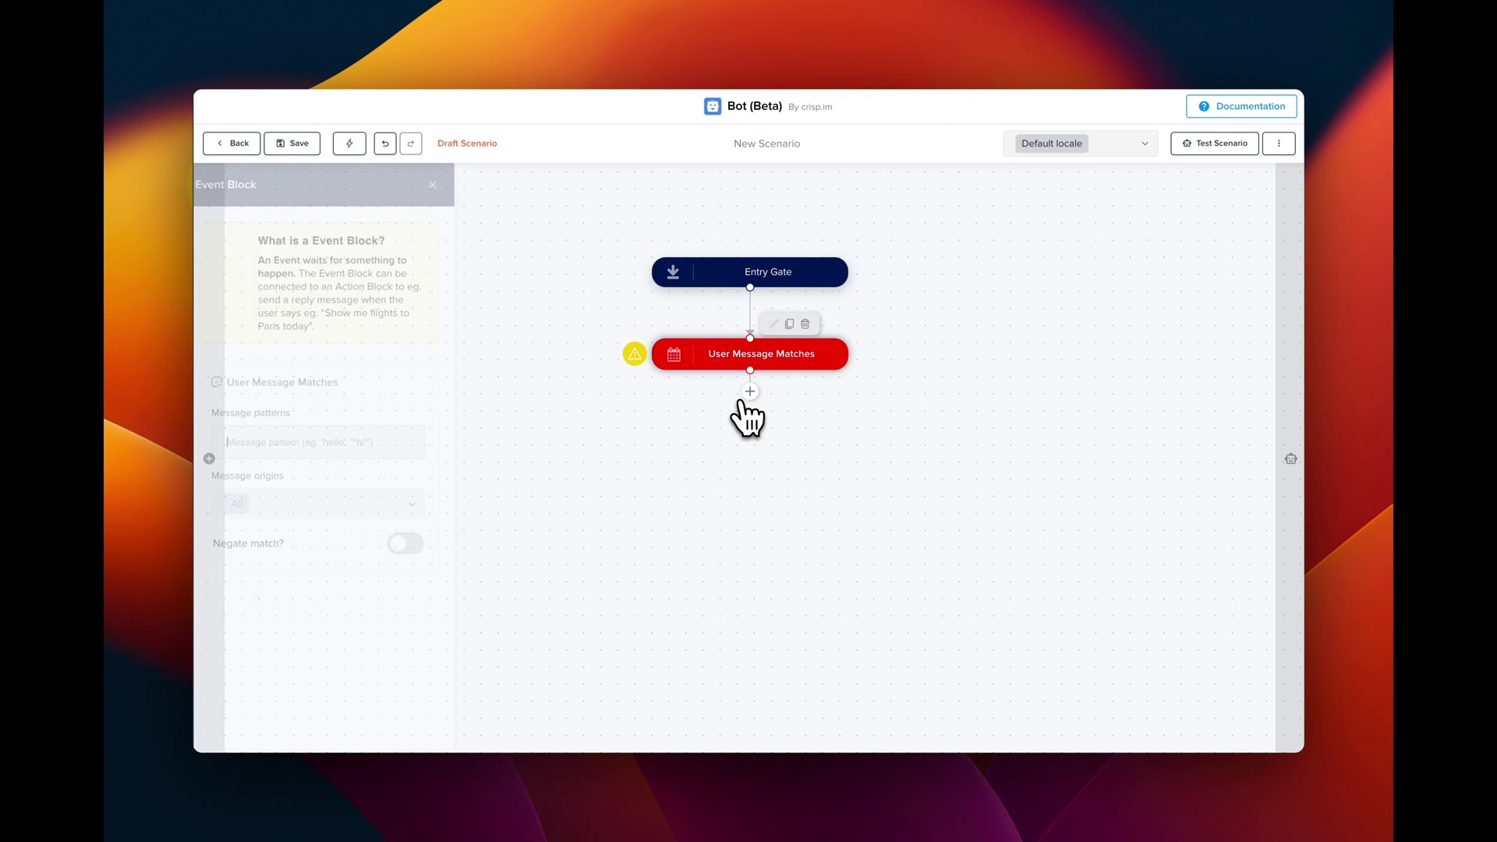
pyautogui.write("'")
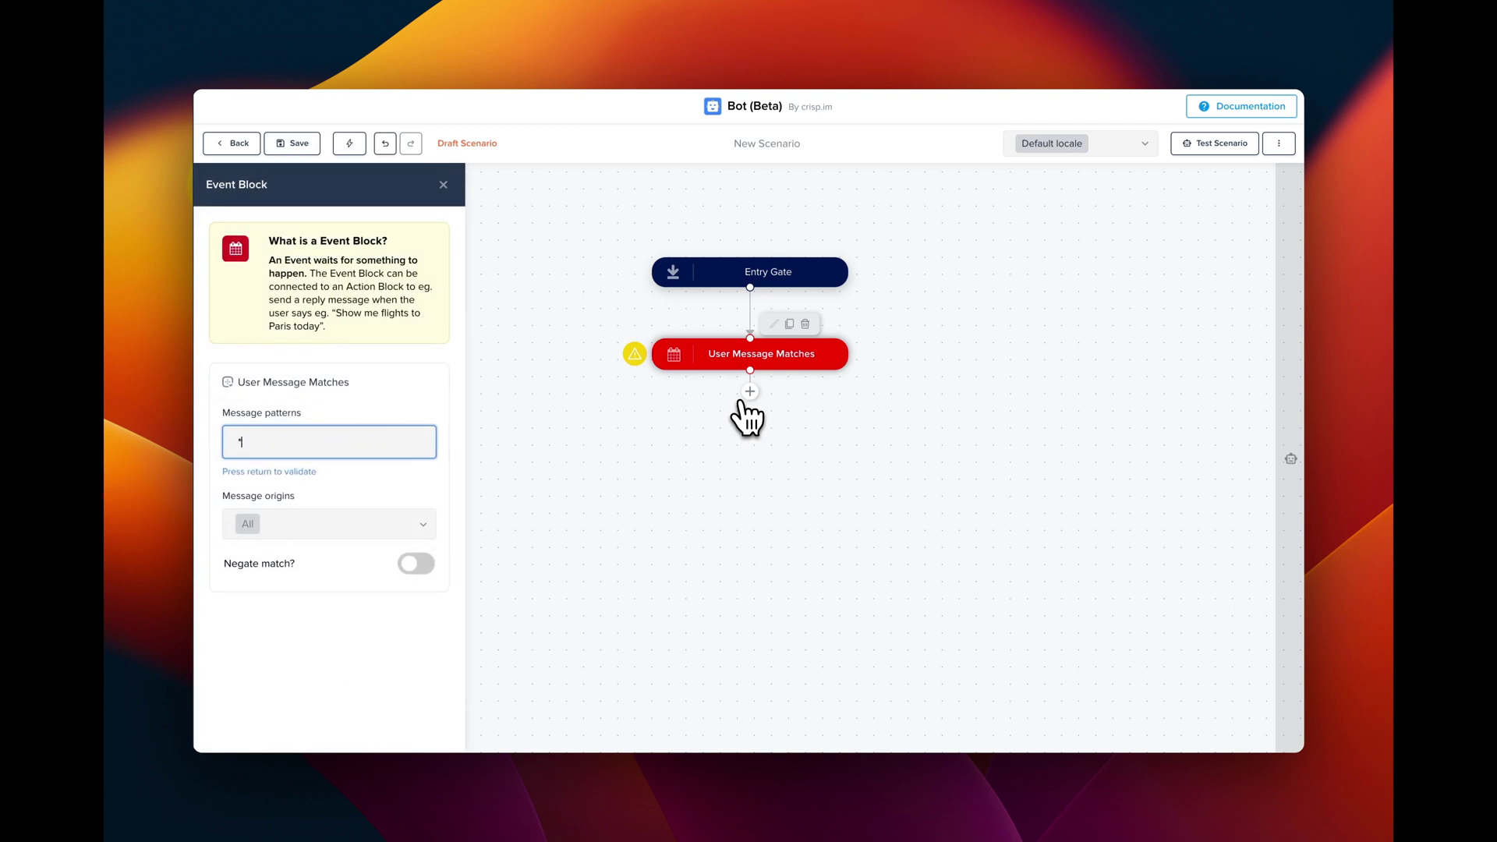
pyautogui.press('Return')
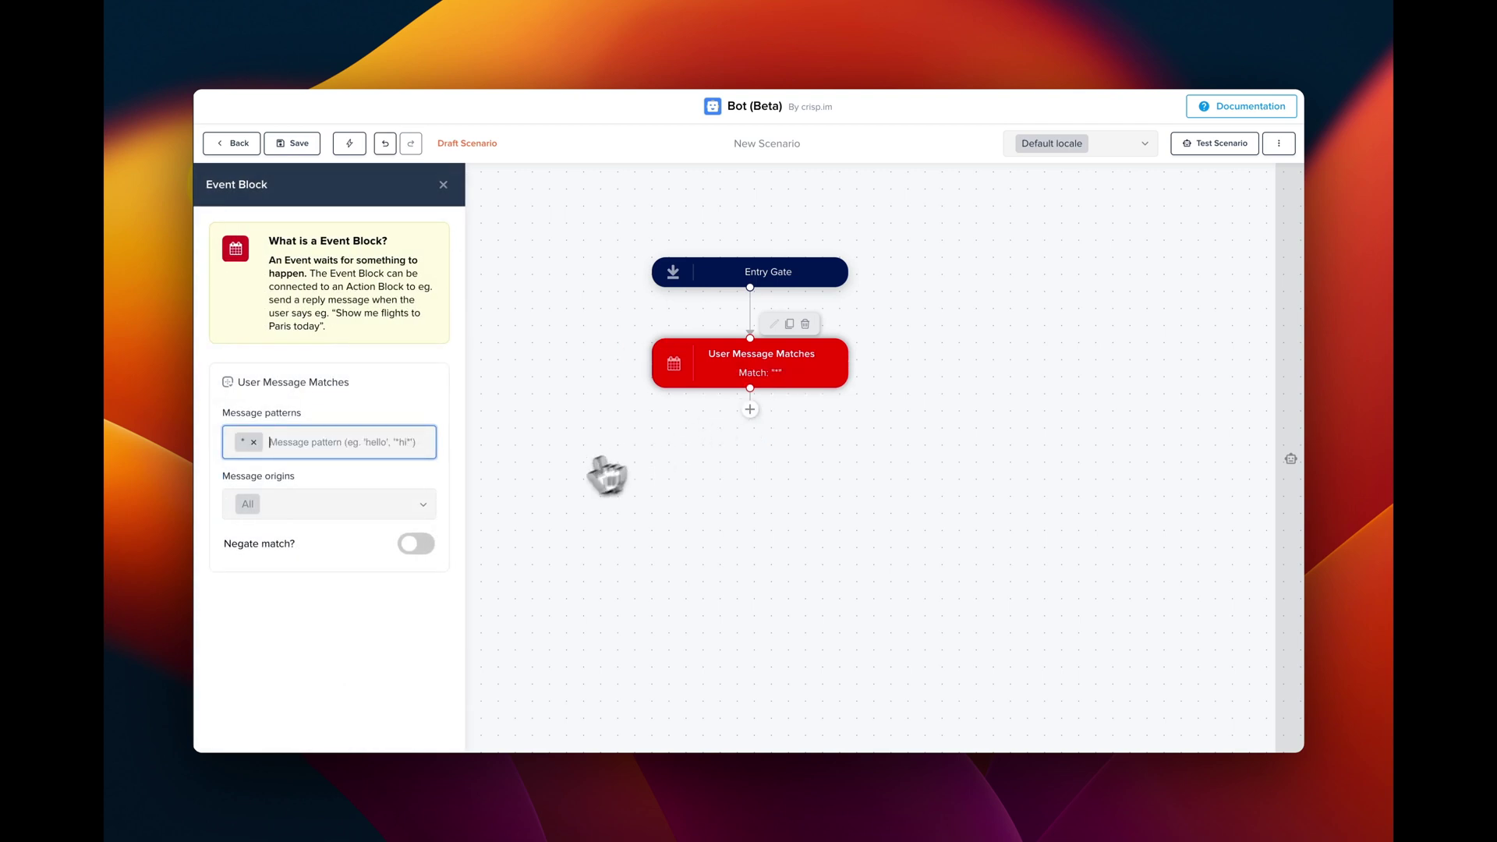
# Step: Set the event's message origins to Chat, Messenger, Whatsapp and Instagram
pyautogui.click(413, 507)
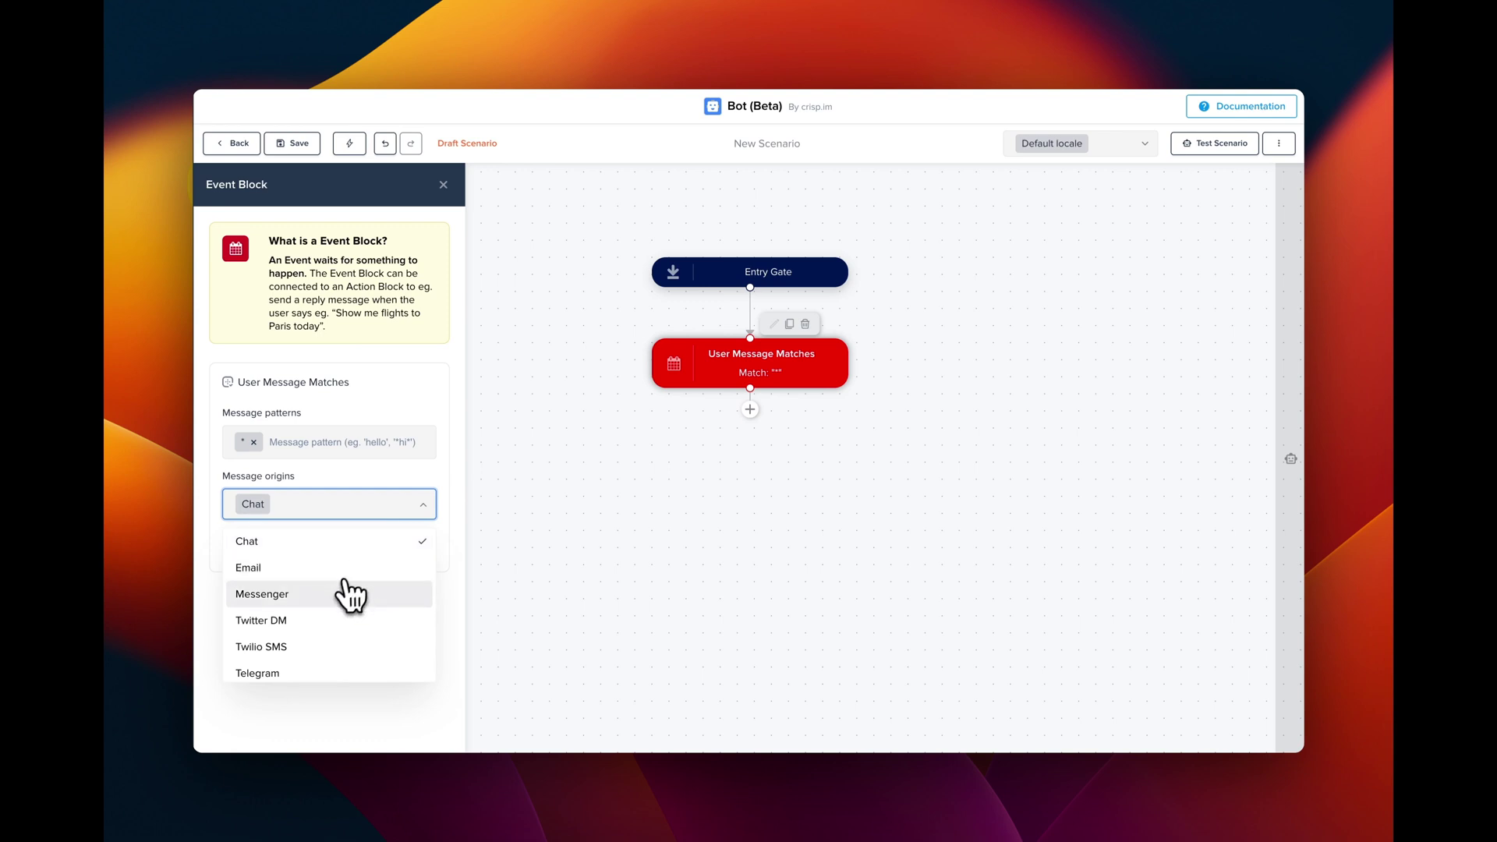
pyautogui.scroll(-2, 347, 600)
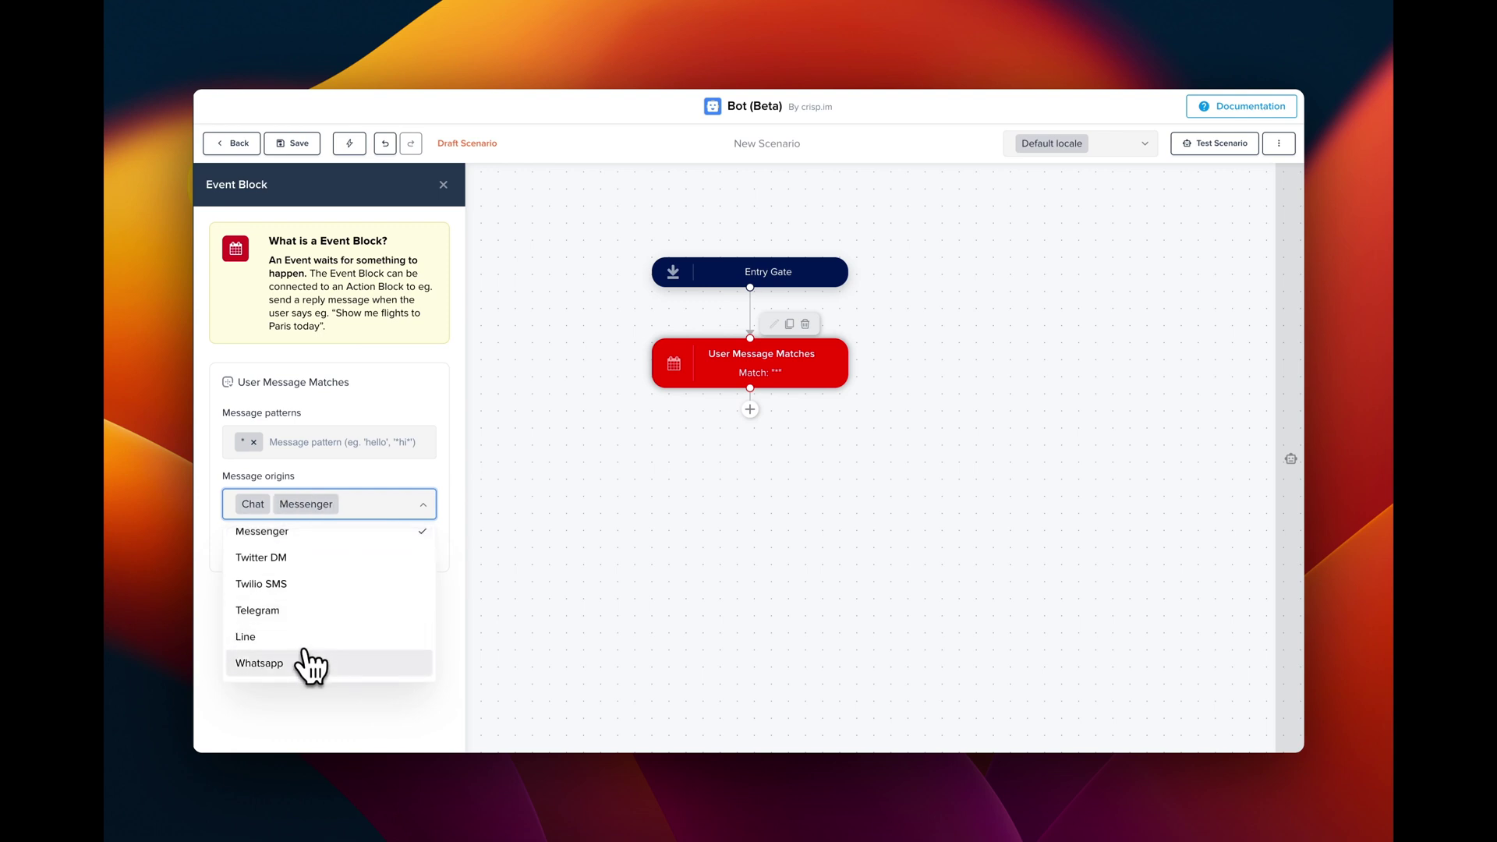
pyautogui.scroll(-2, 310, 672)
pyautogui.click(300, 607)
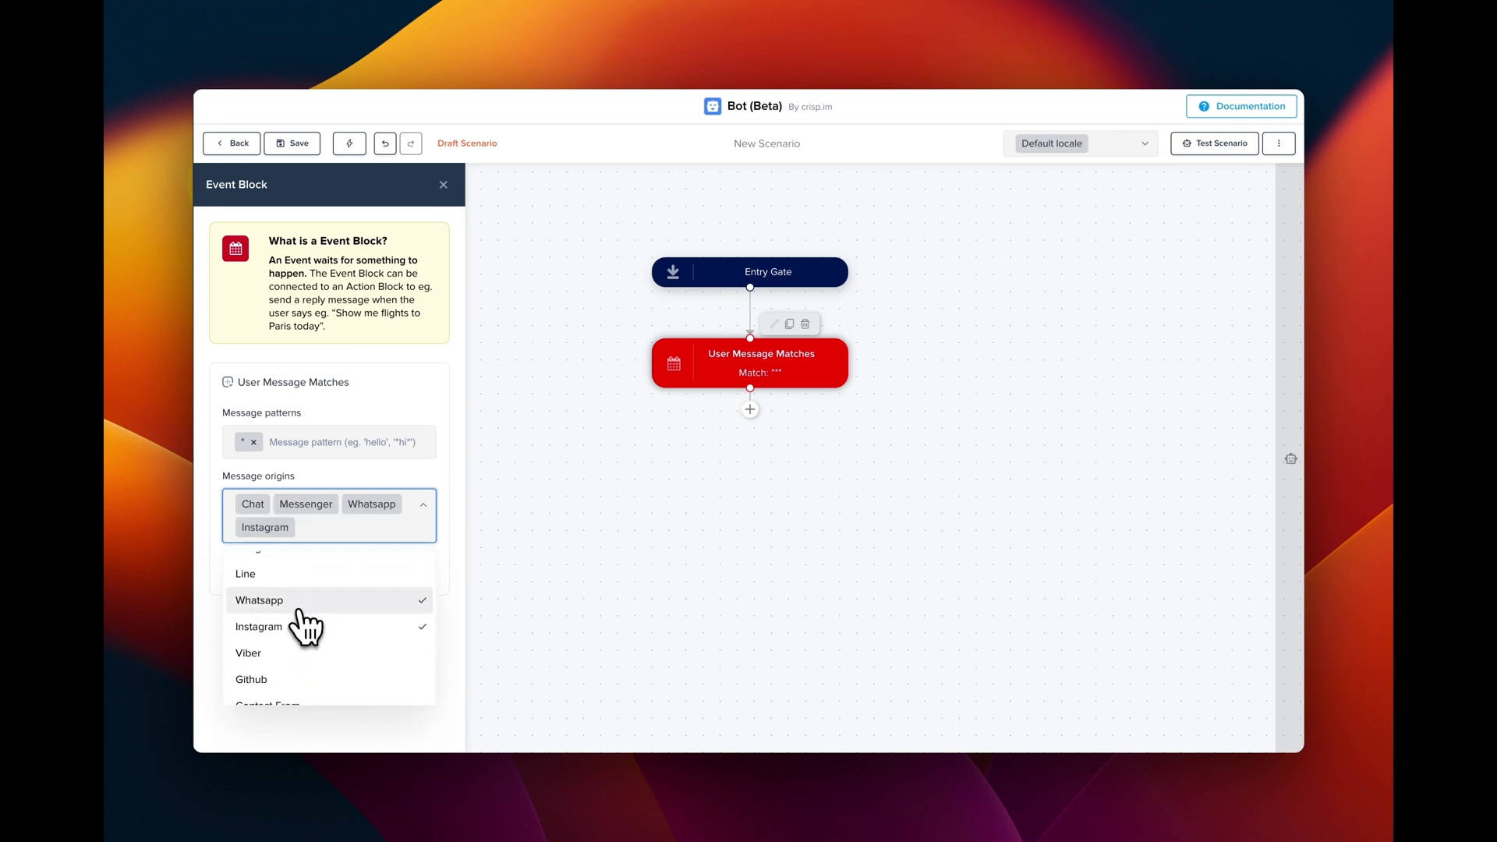
pyautogui.click(645, 552)
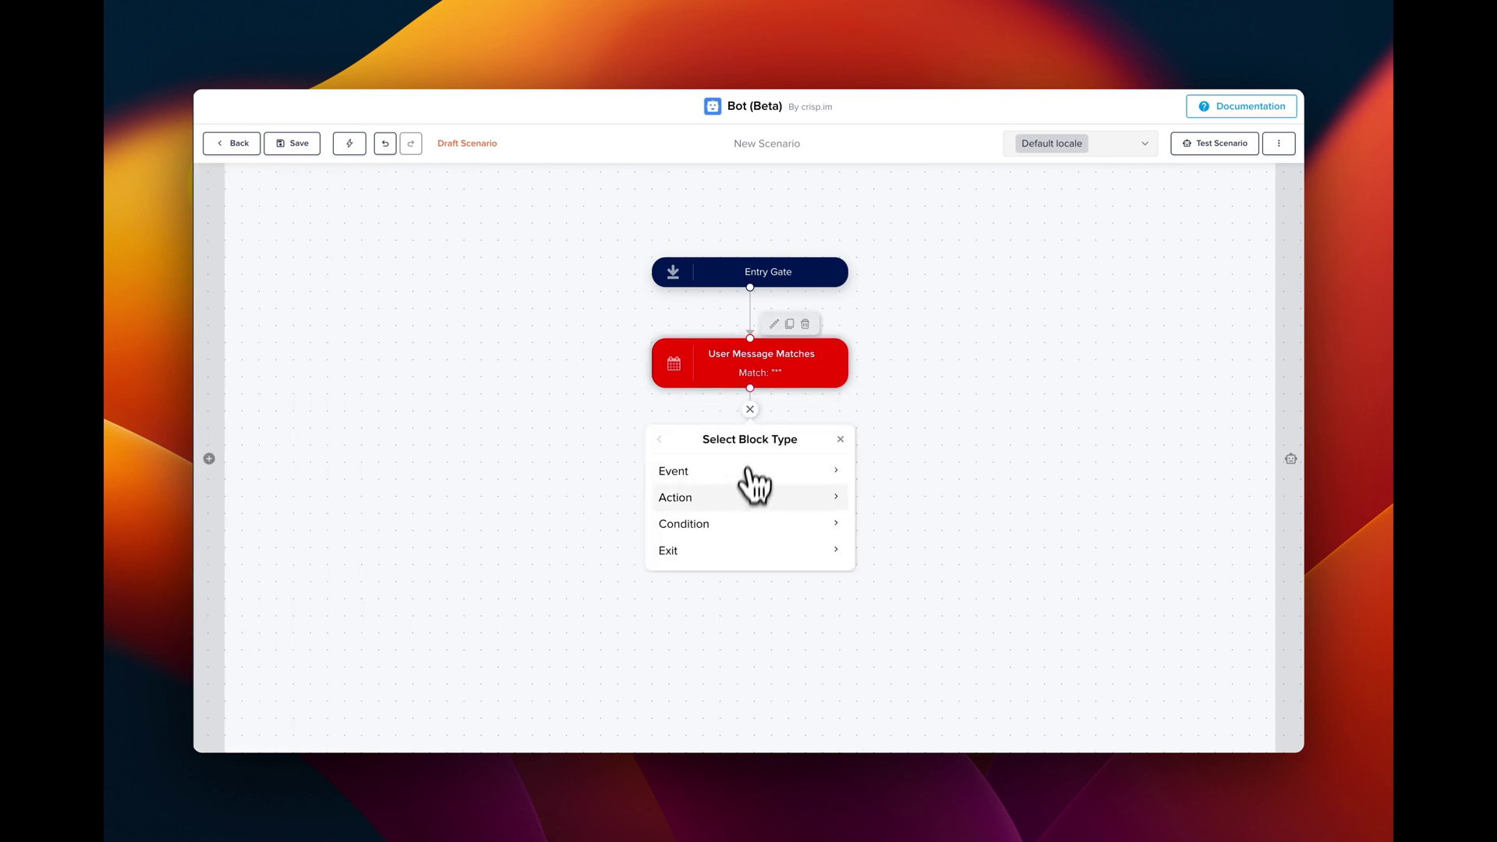
# Step: Add a Support Is Available? condition set to Away after the message event
pyautogui.click(750, 524)
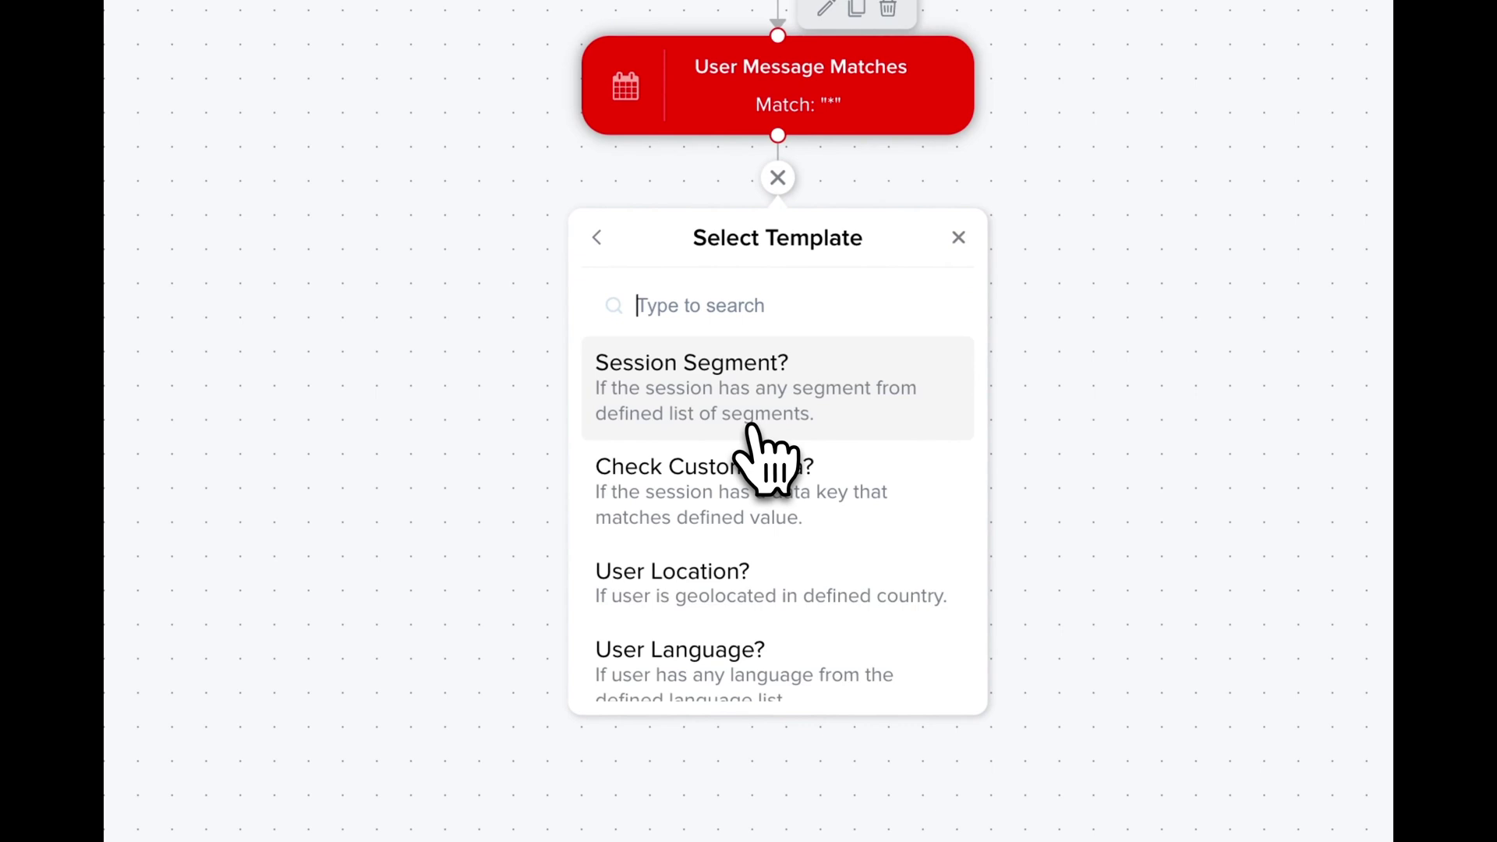
pyautogui.scroll(-8, 756, 450)
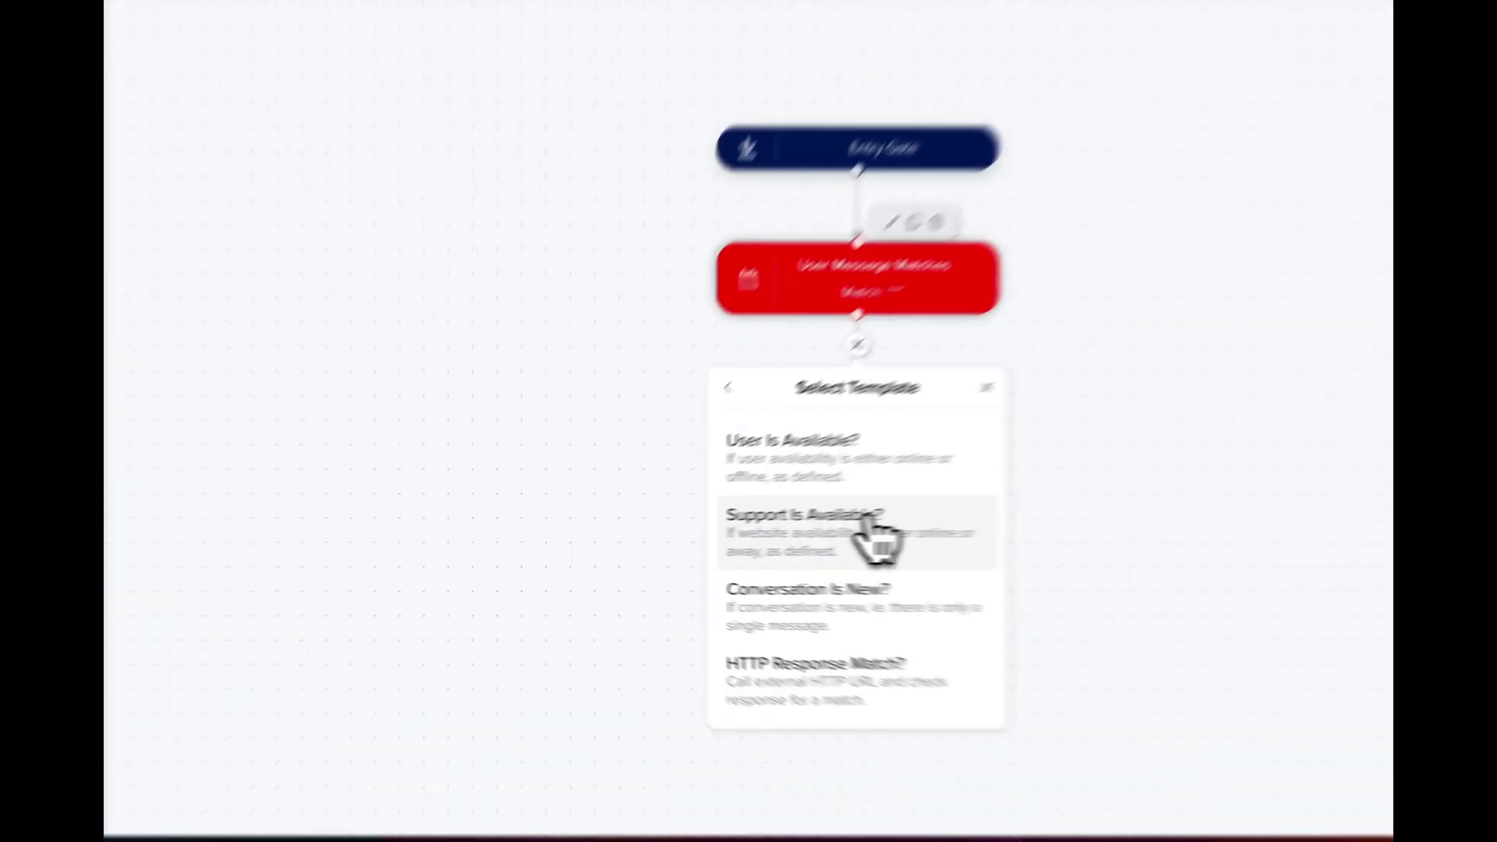
pyautogui.click(755, 532)
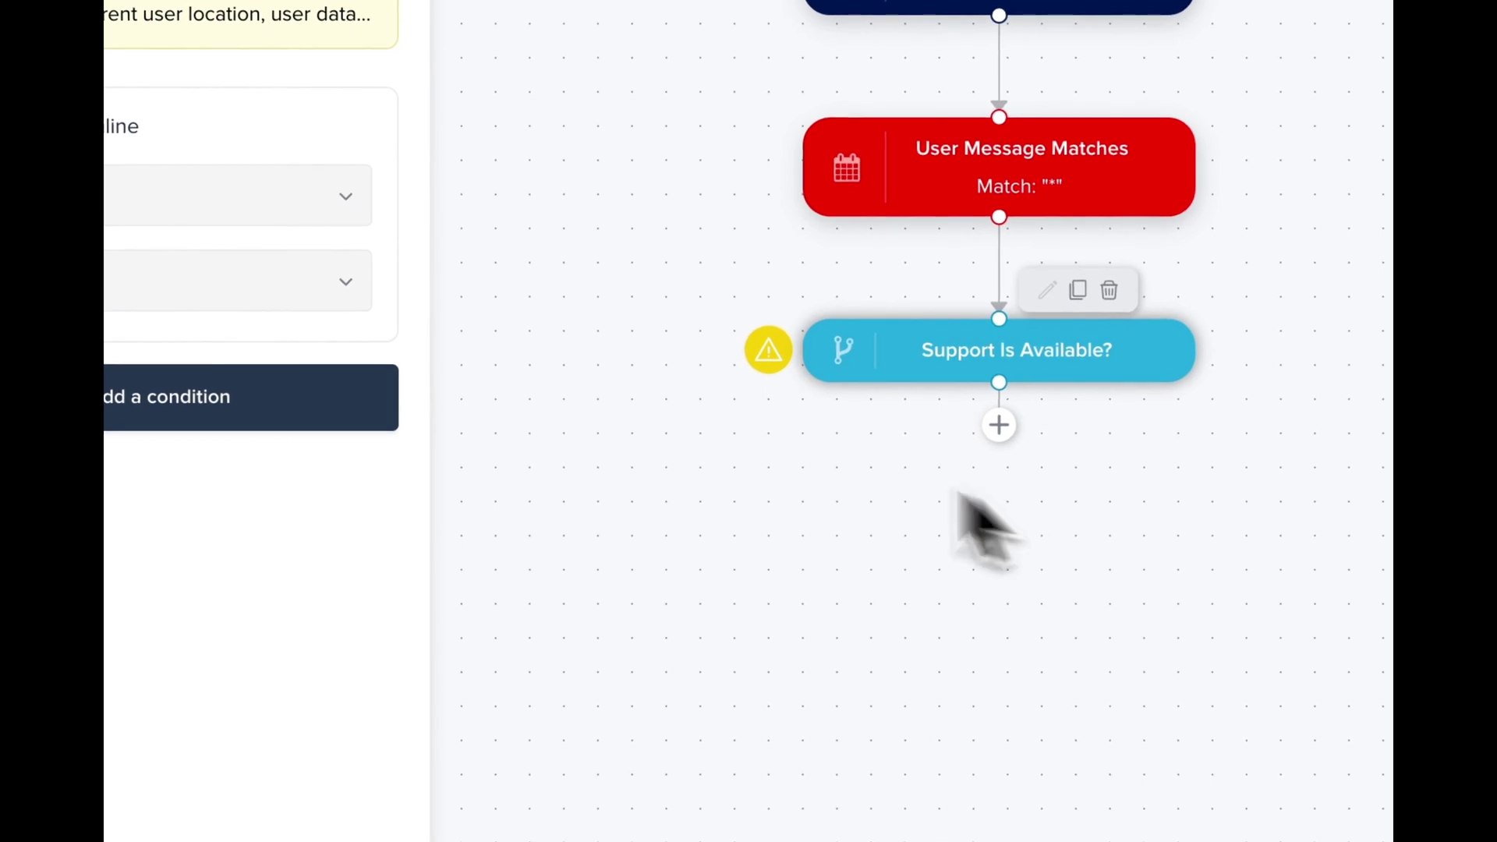
pyautogui.click(273, 290)
pyautogui.click(231, 365)
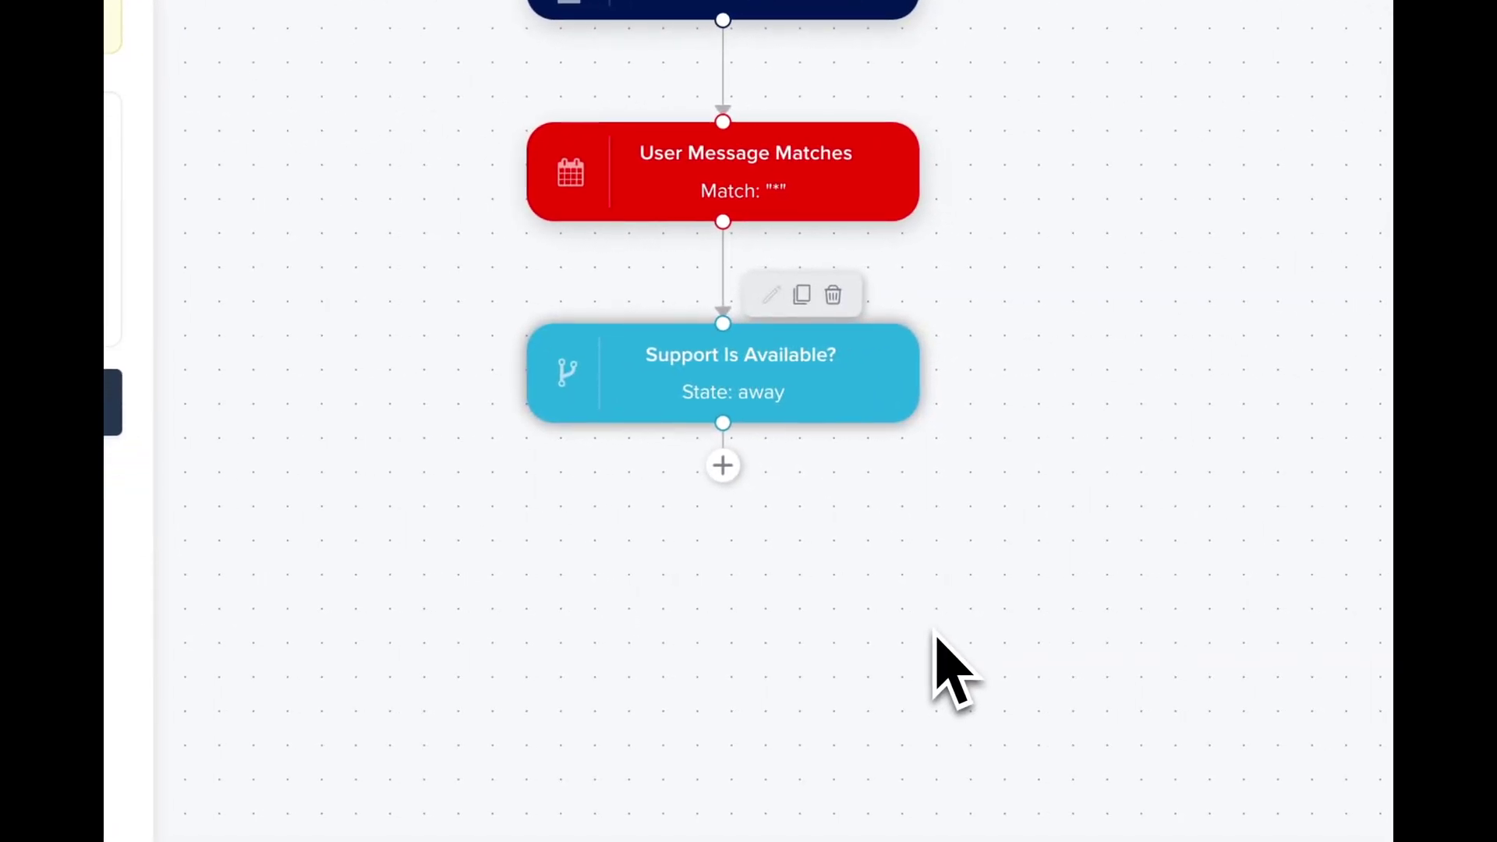
# Step: Add a text message reply: 'Hello! Sorry we are offline at the moment'
pyautogui.click(723, 465)
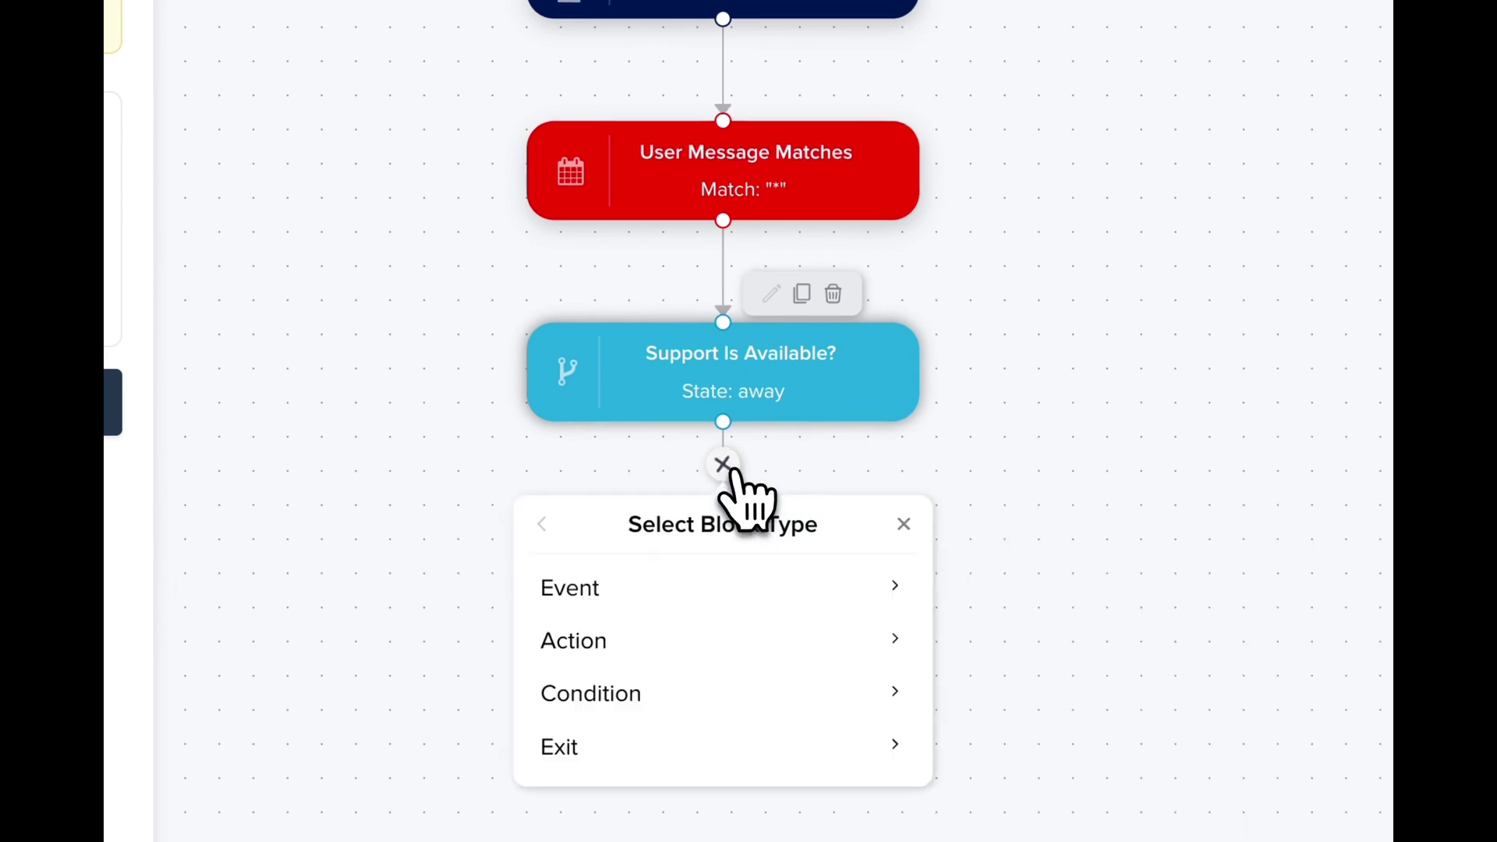
pyautogui.scroll(-5, 740, 491)
pyautogui.click(677, 254)
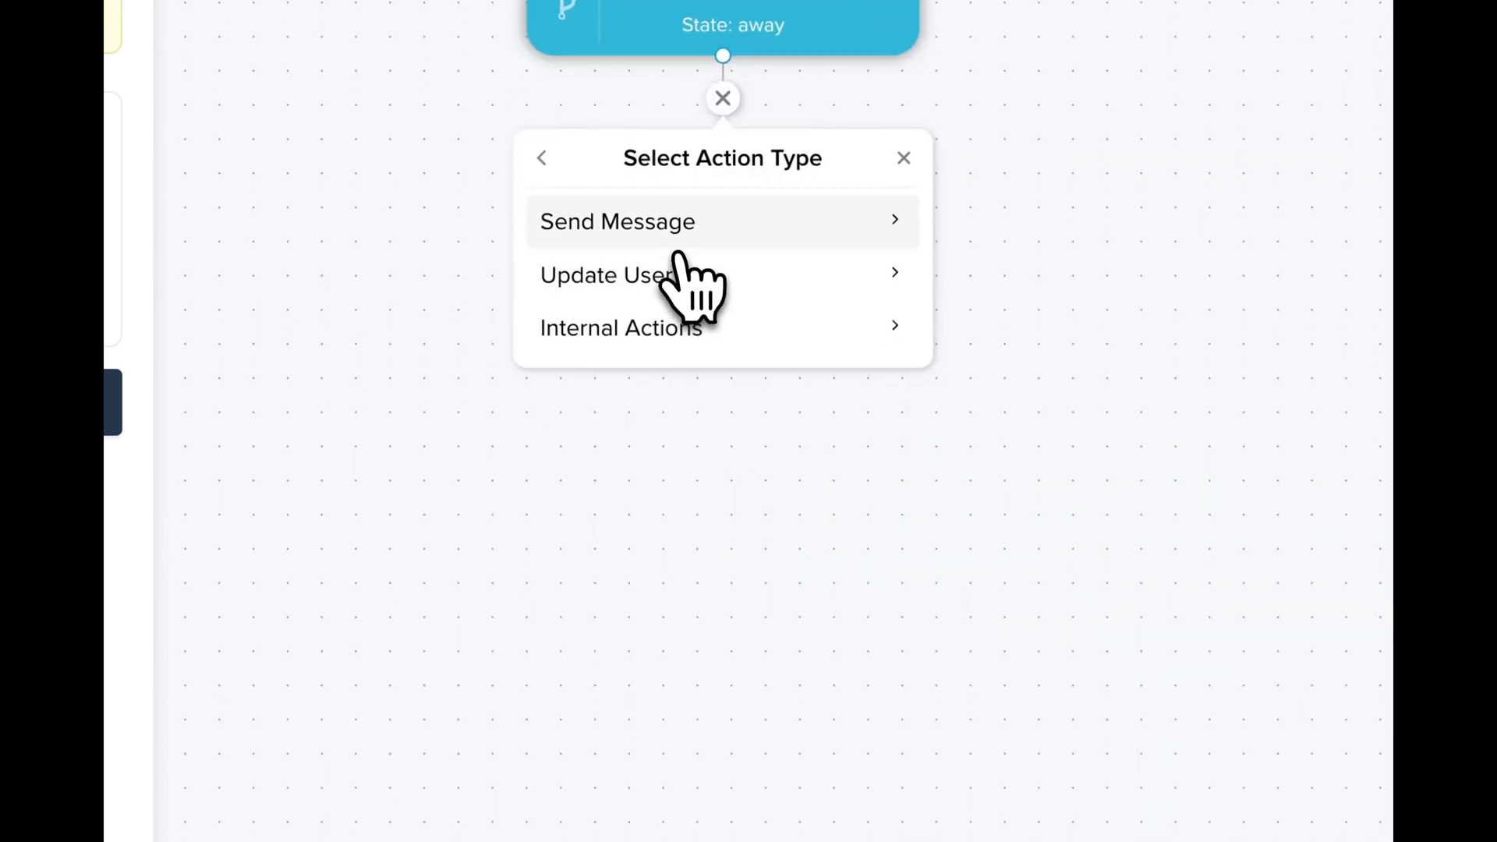
pyautogui.click(669, 226)
pyautogui.click(659, 287)
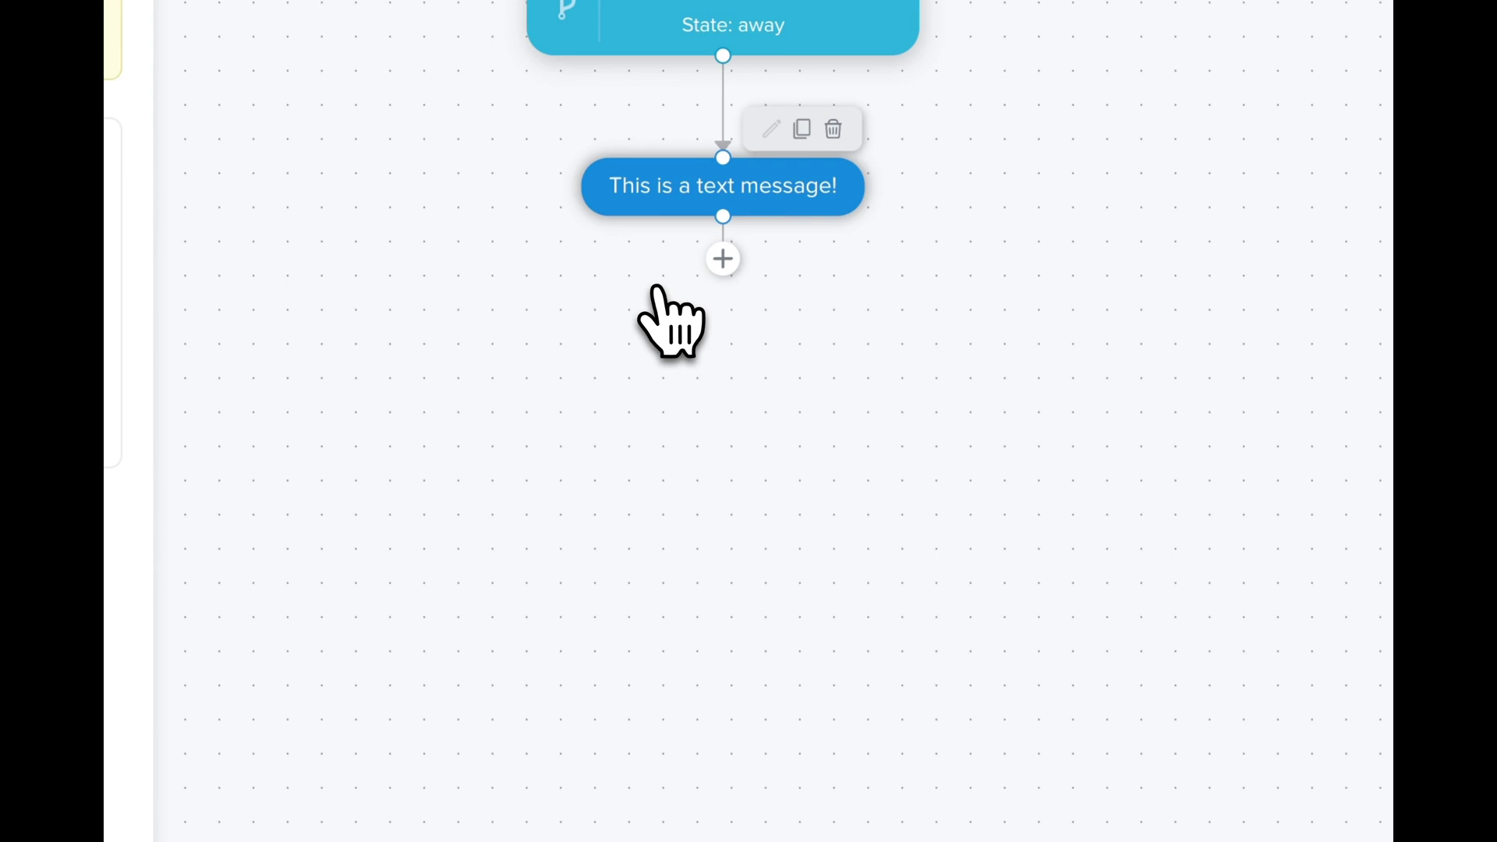
pyautogui.write('ello!')
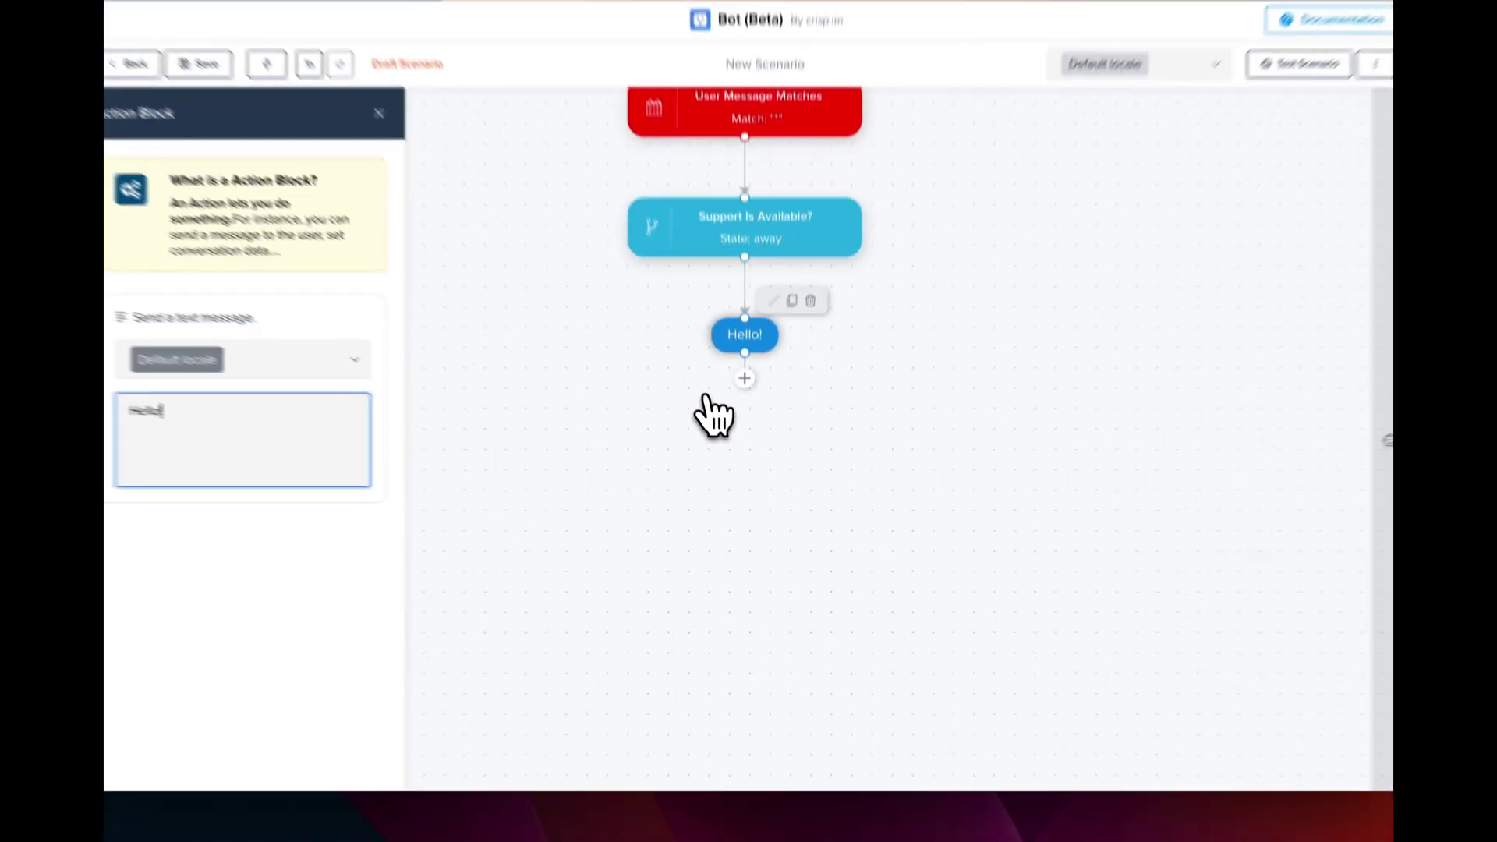
pyautogui.press('Return')
pyautogui.press('Return')
pyautogui.write('Sorry we are offline at the moment :(')
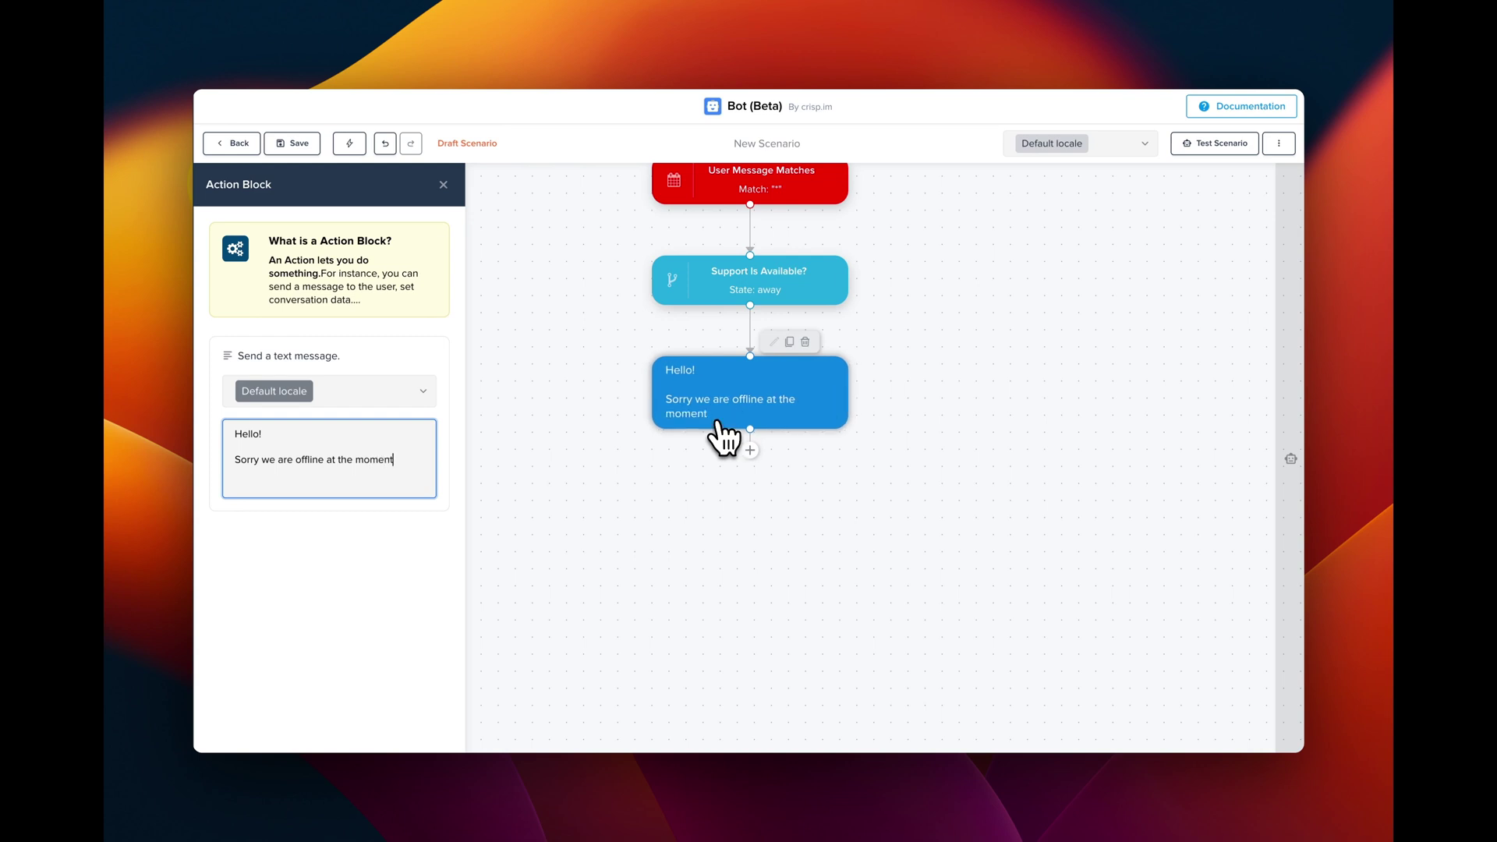
# Step: Place a Current Day? condition and link it as a second branch from User Message Matches
pyautogui.click(867, 431)
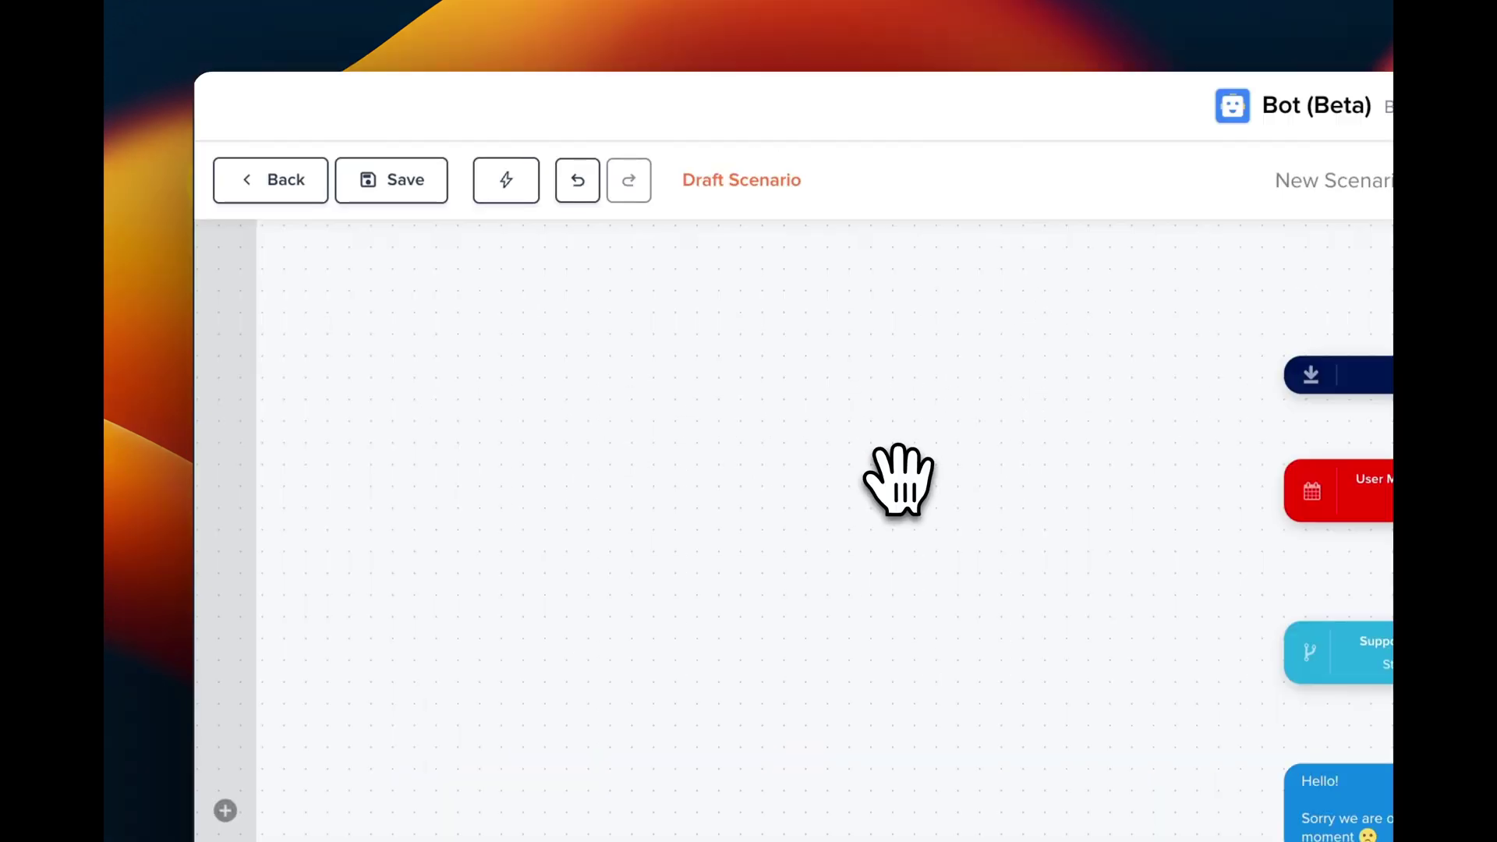
pyautogui.scroll(-6, 307, 418)
pyautogui.click(225, 584)
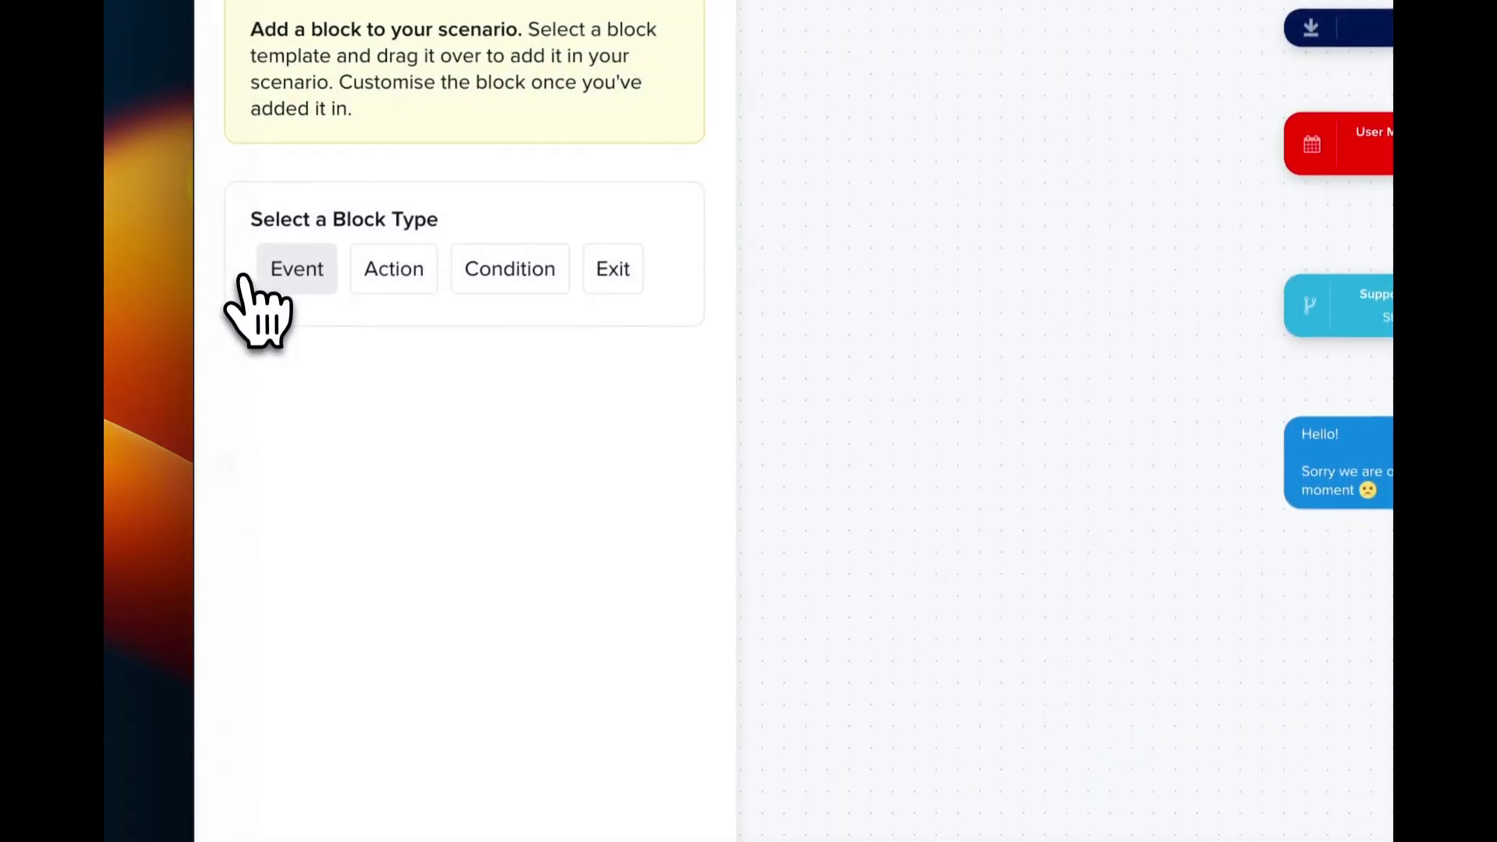
pyautogui.click(494, 260)
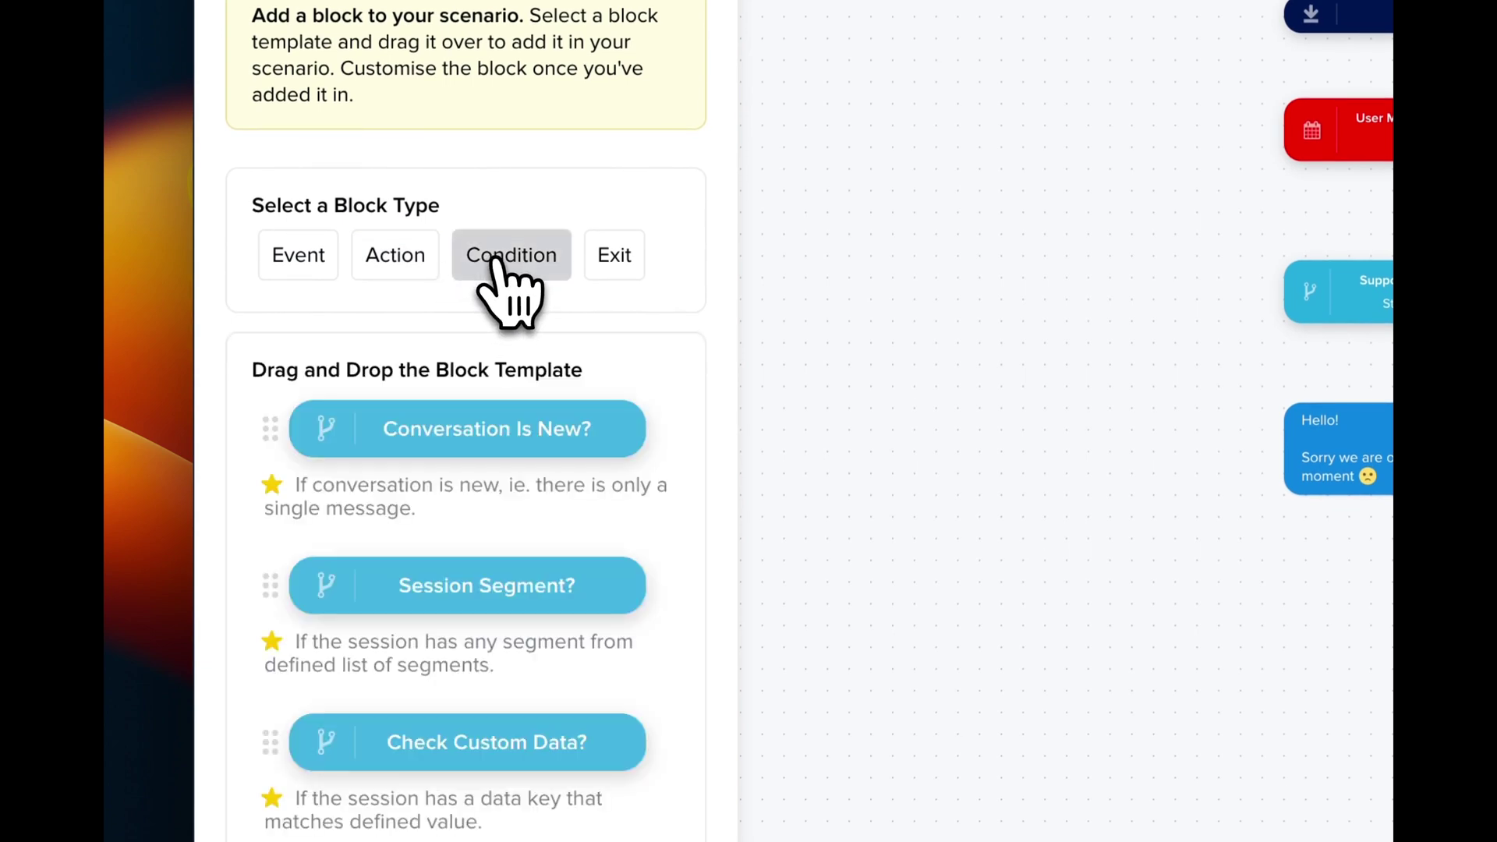
pyautogui.scroll(-10, 519, 530)
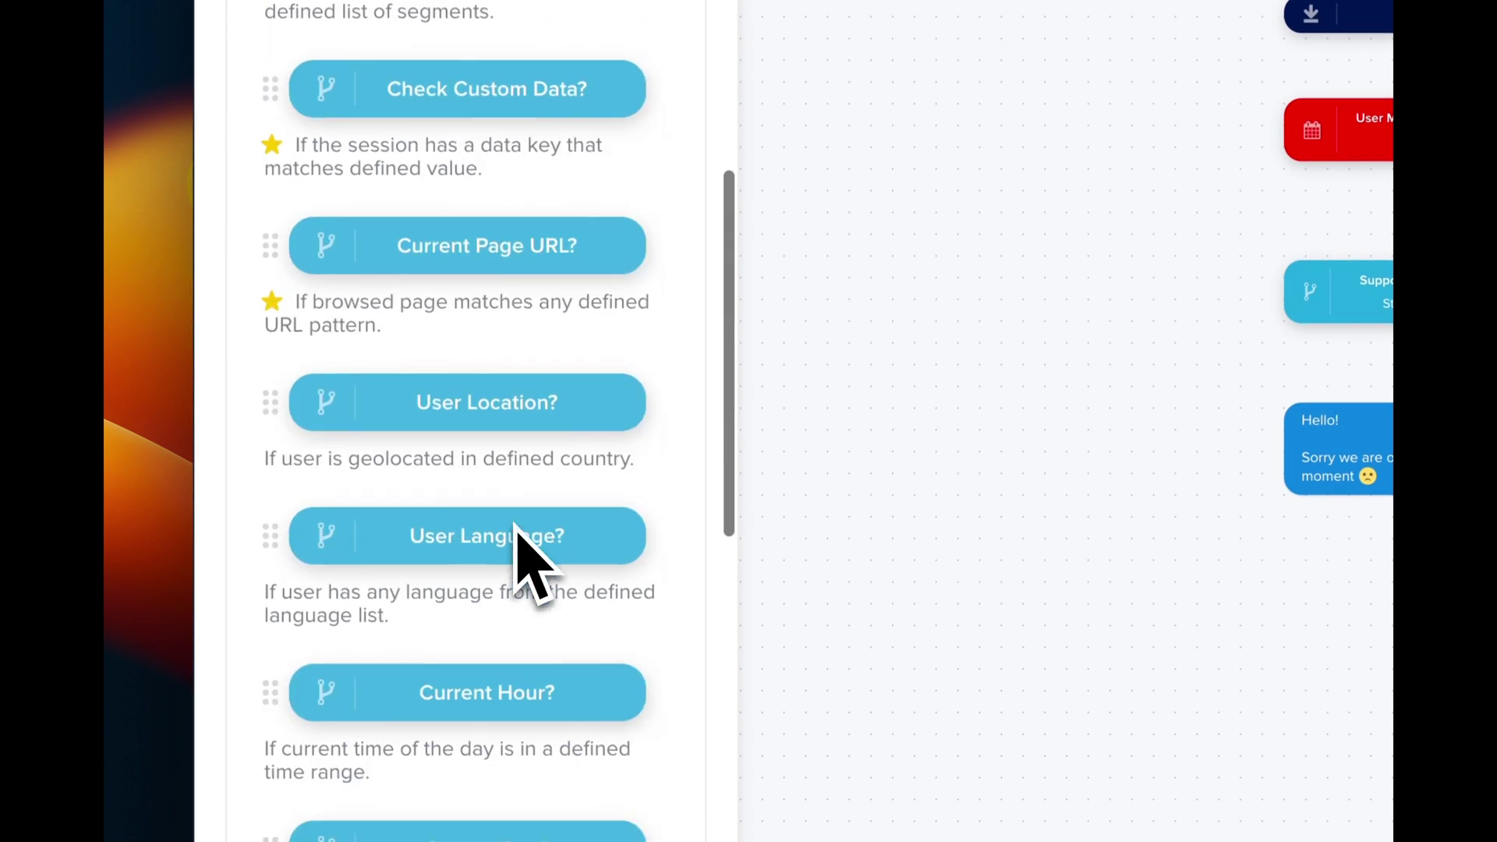
pyautogui.moveTo(514, 616); pyautogui.dragTo(1001, 124)
pyautogui.moveTo(704, 283); pyautogui.dragTo(821, 460)
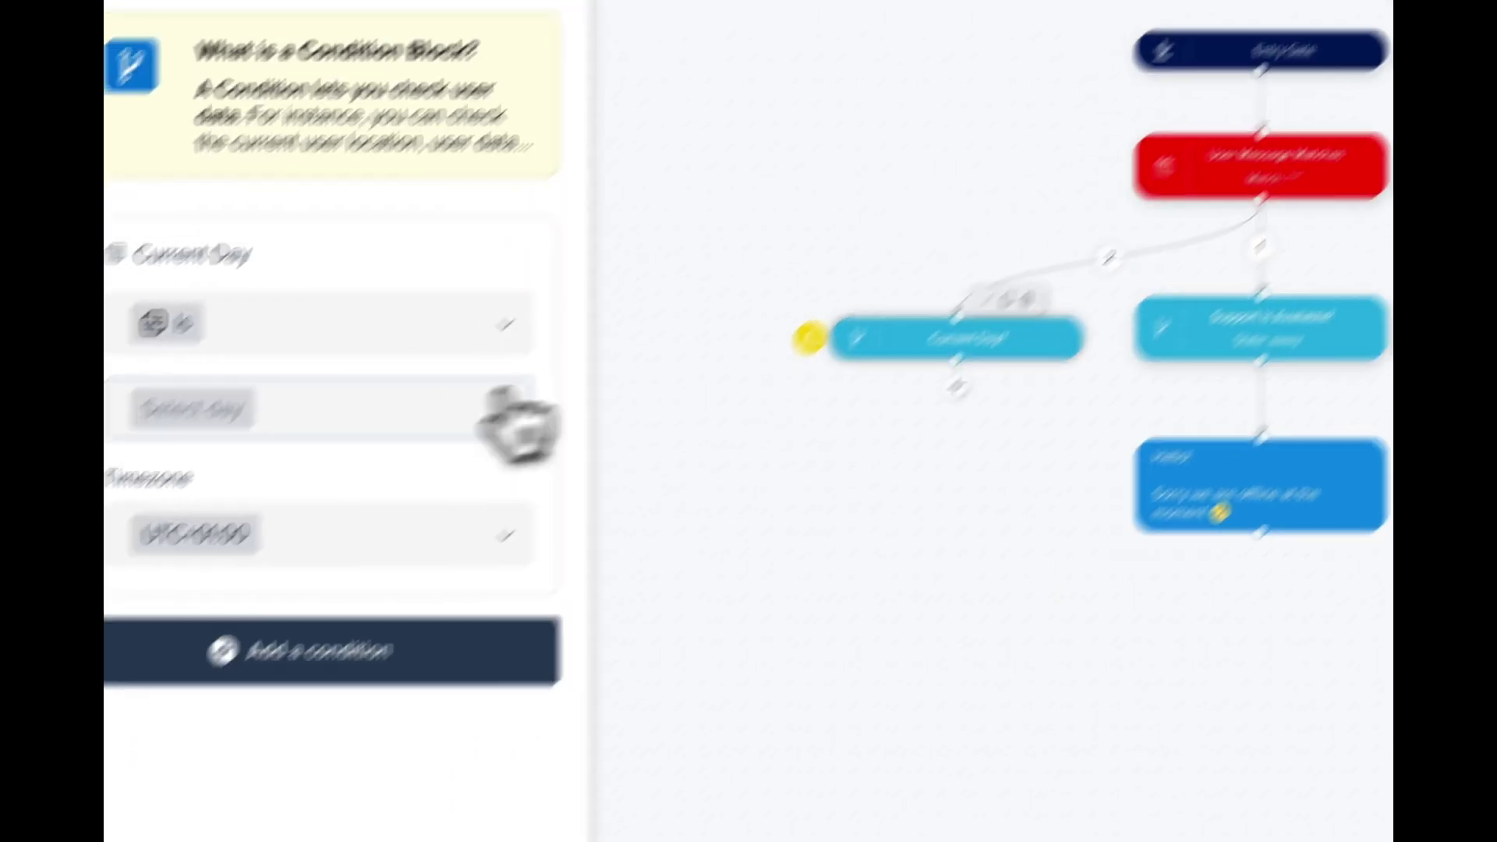
# Step: Set the Current Day? condition to Saturday and Sunday and nudge the node up
pyautogui.click(343, 537)
pyautogui.scroll(-1, 209, 791)
pyautogui.click(503, 546)
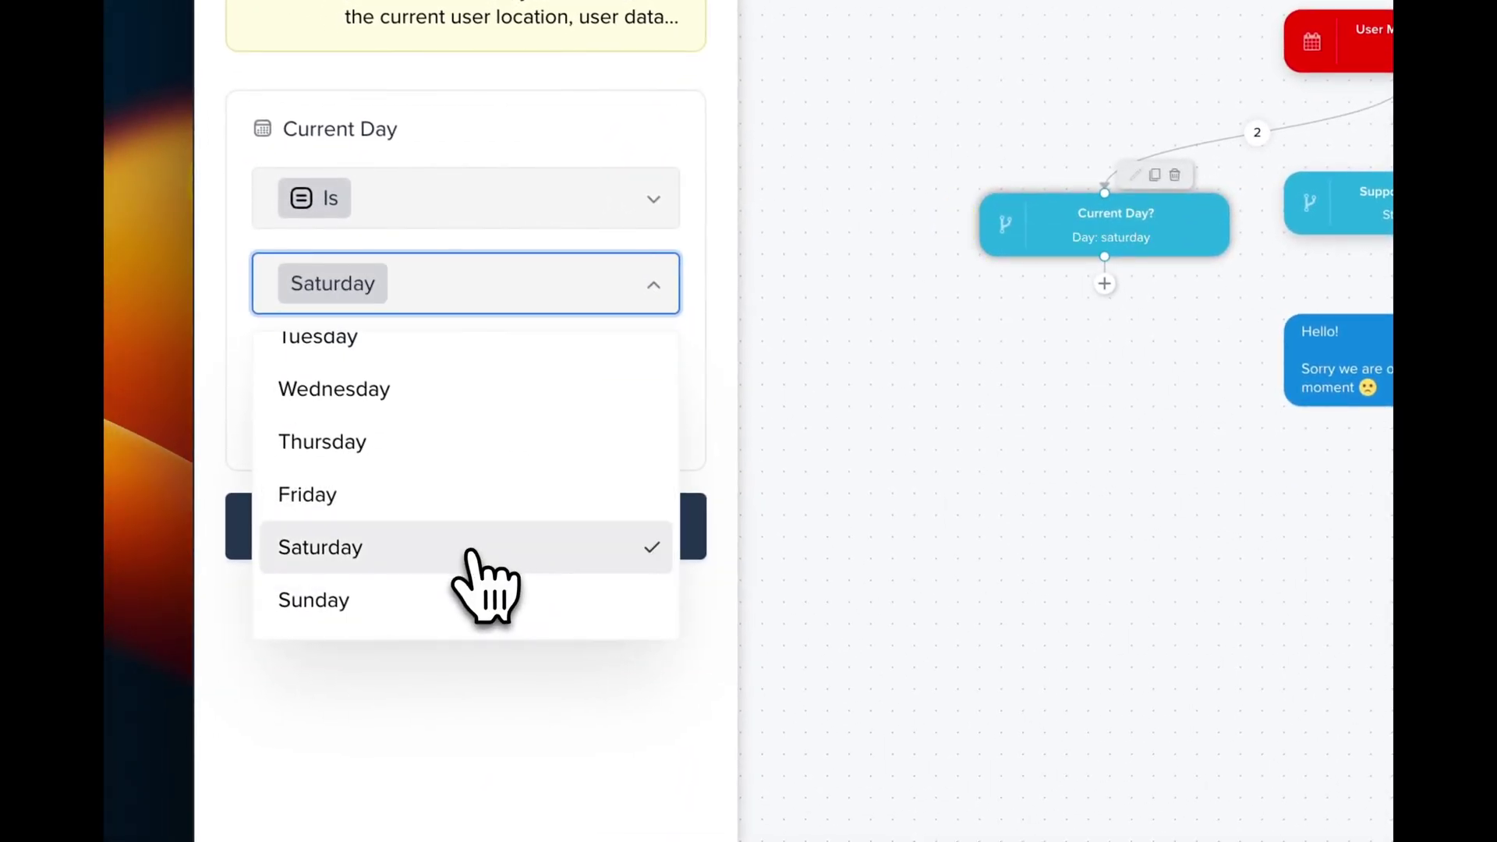
pyautogui.click(468, 600)
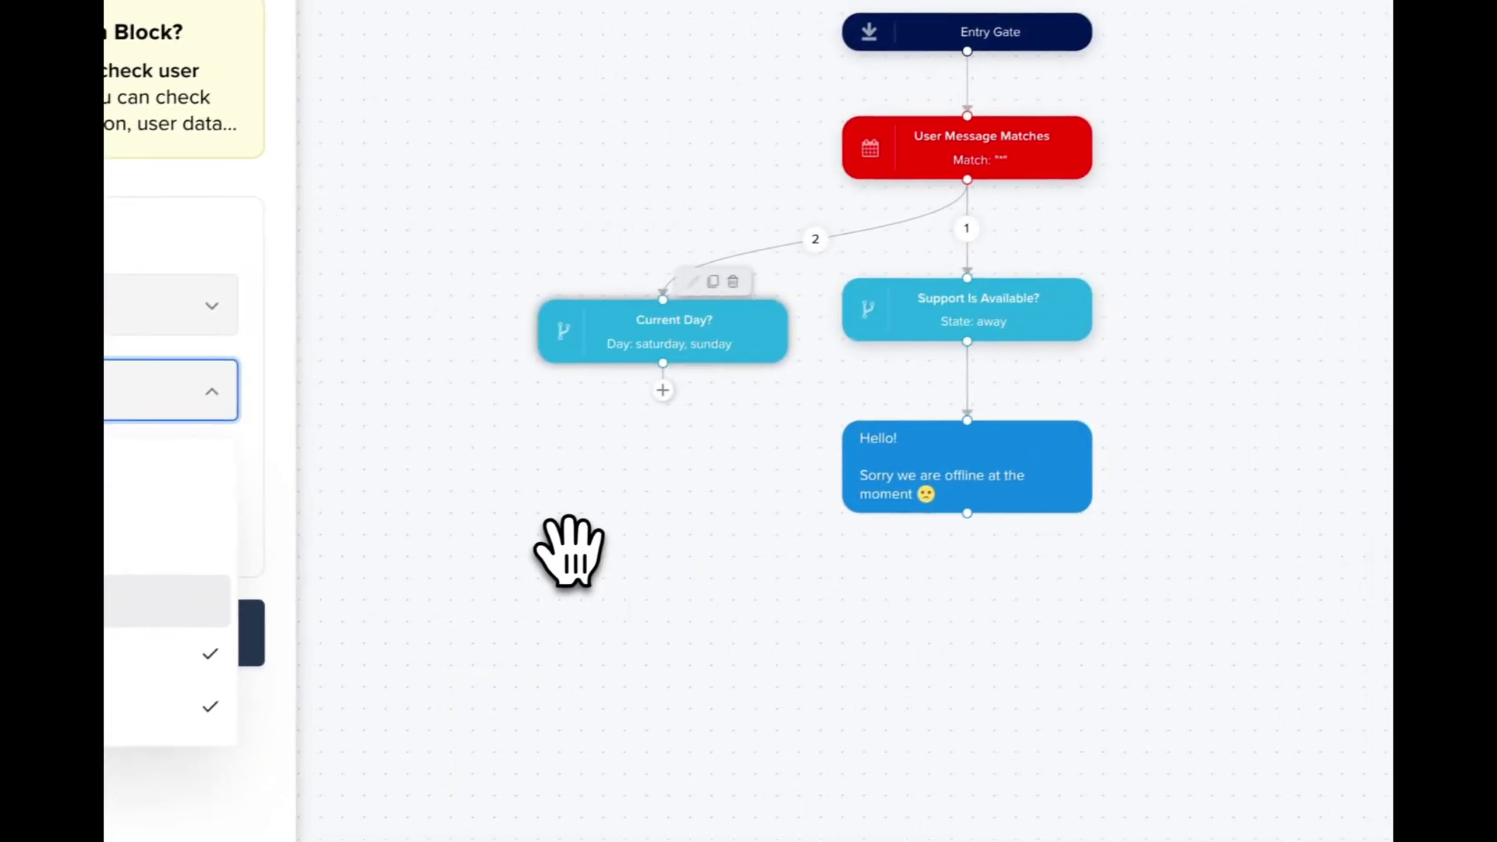
pyautogui.click(551, 555)
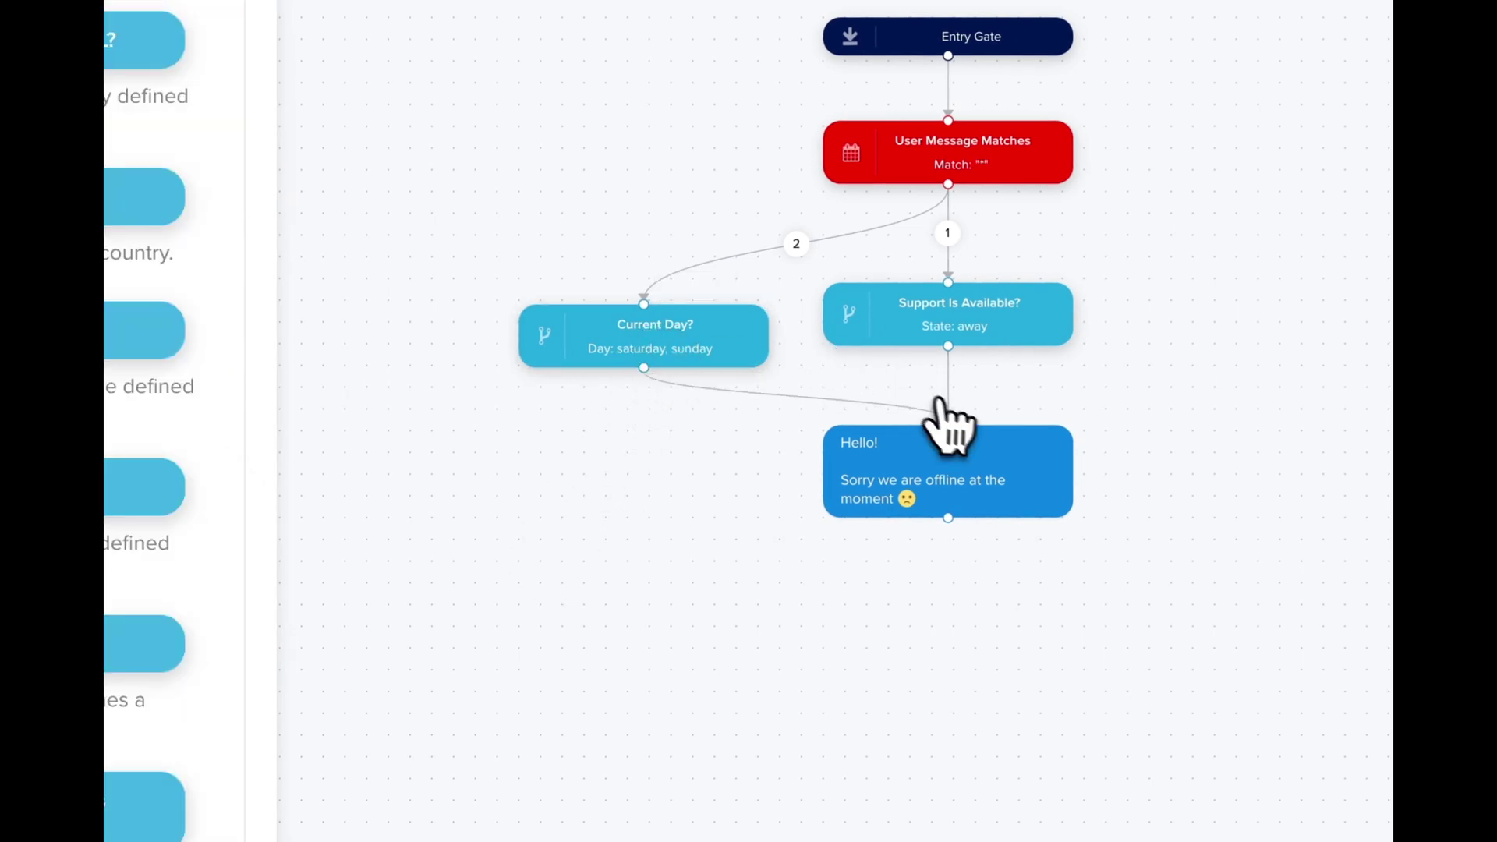
pyautogui.moveTo(647, 316); pyautogui.dragTo(647, 293)
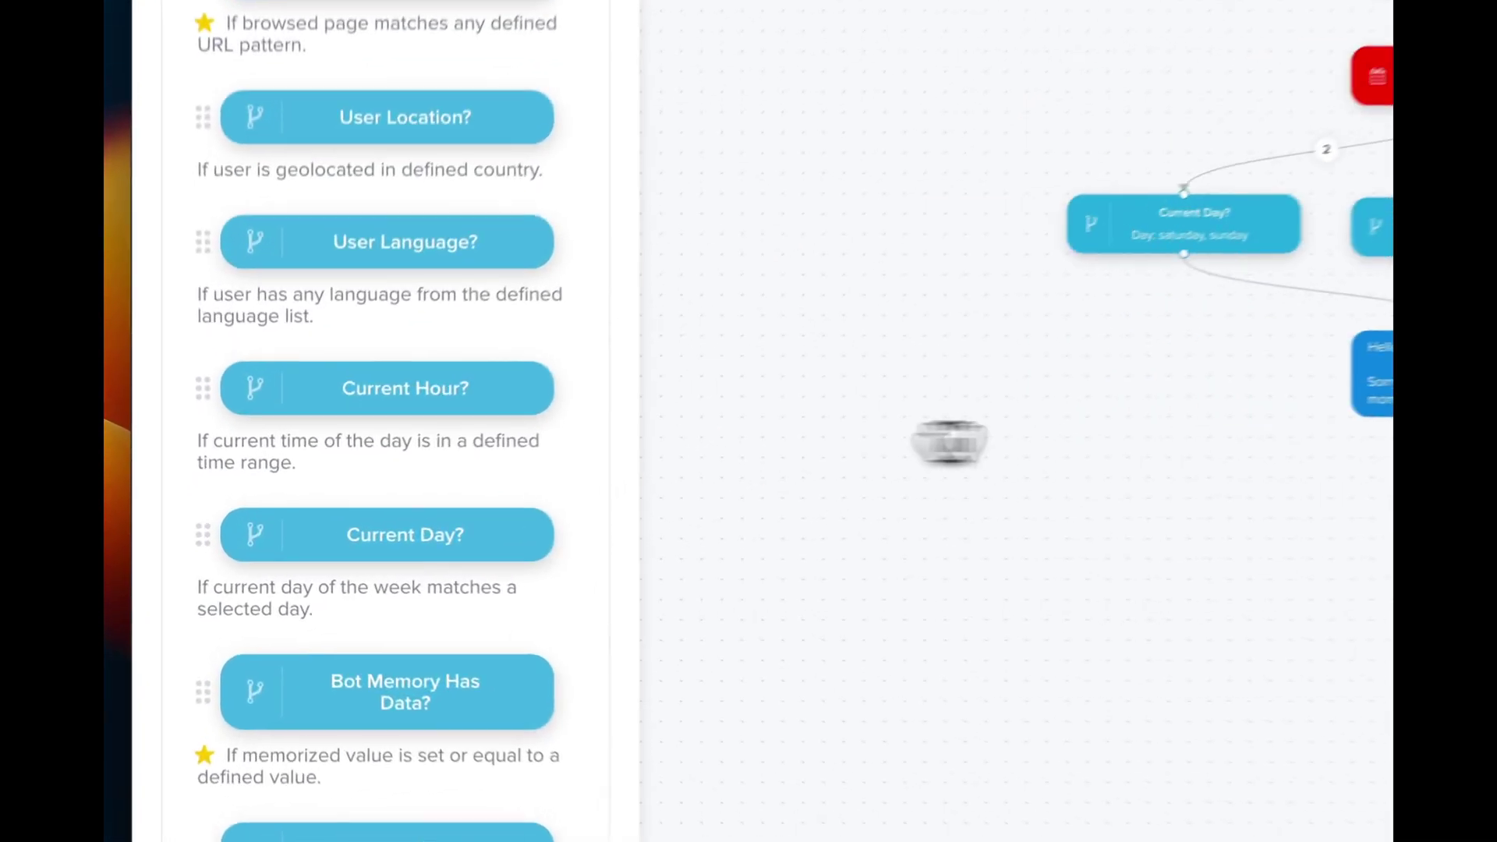
# Step: Add a Current Day? check for Monday–Friday, linked as branch 3 from User Message Matches
pyautogui.moveTo(343, 549); pyautogui.dragTo(549, 389)
pyautogui.moveTo(895, 220); pyautogui.dragTo(897, 218)
pyautogui.click(489, 294)
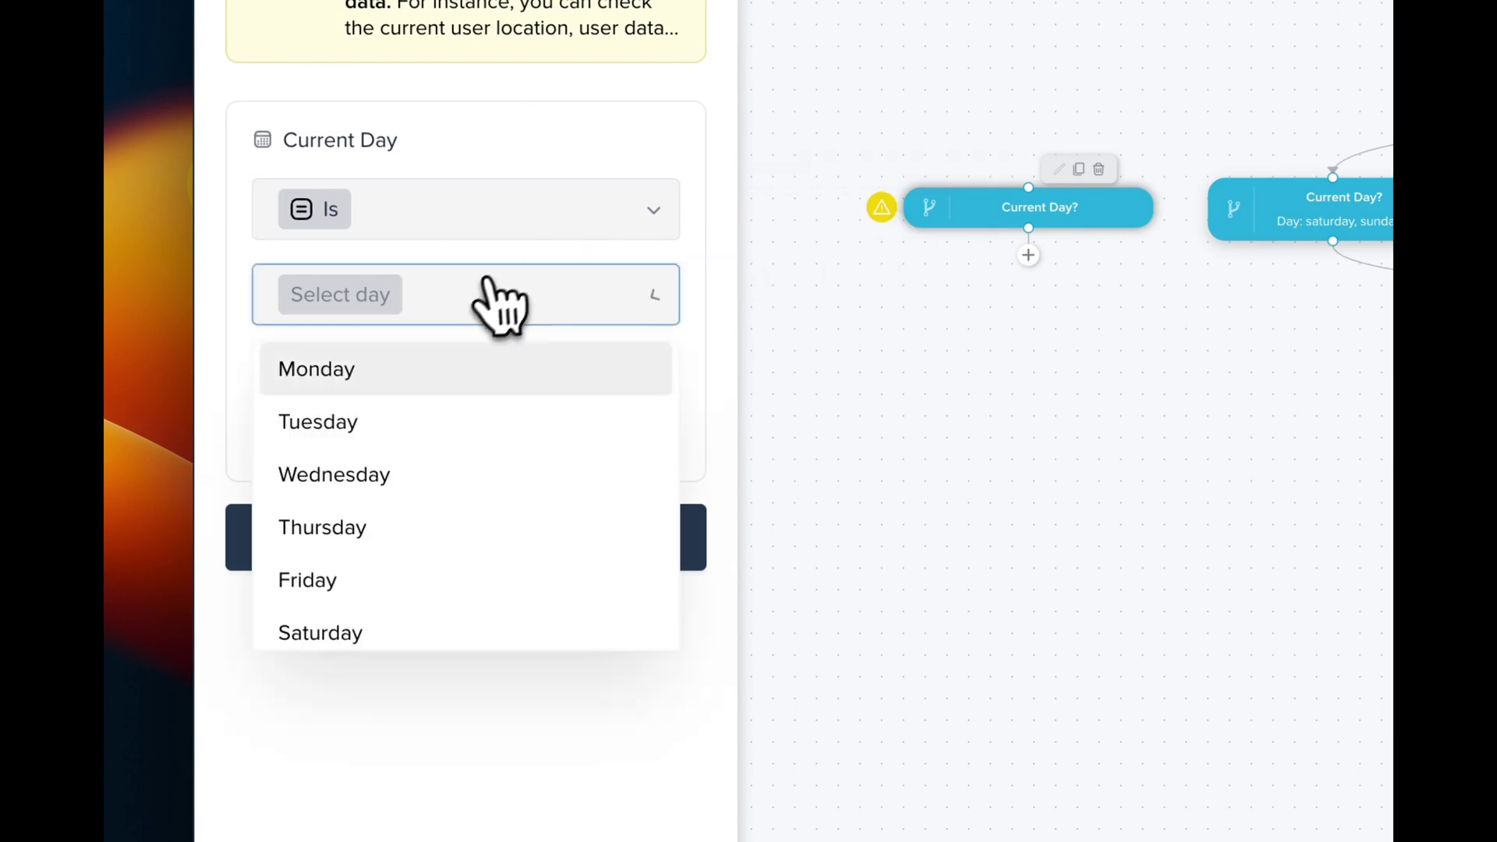
pyautogui.click(441, 378)
pyautogui.click(421, 425)
pyautogui.click(397, 475)
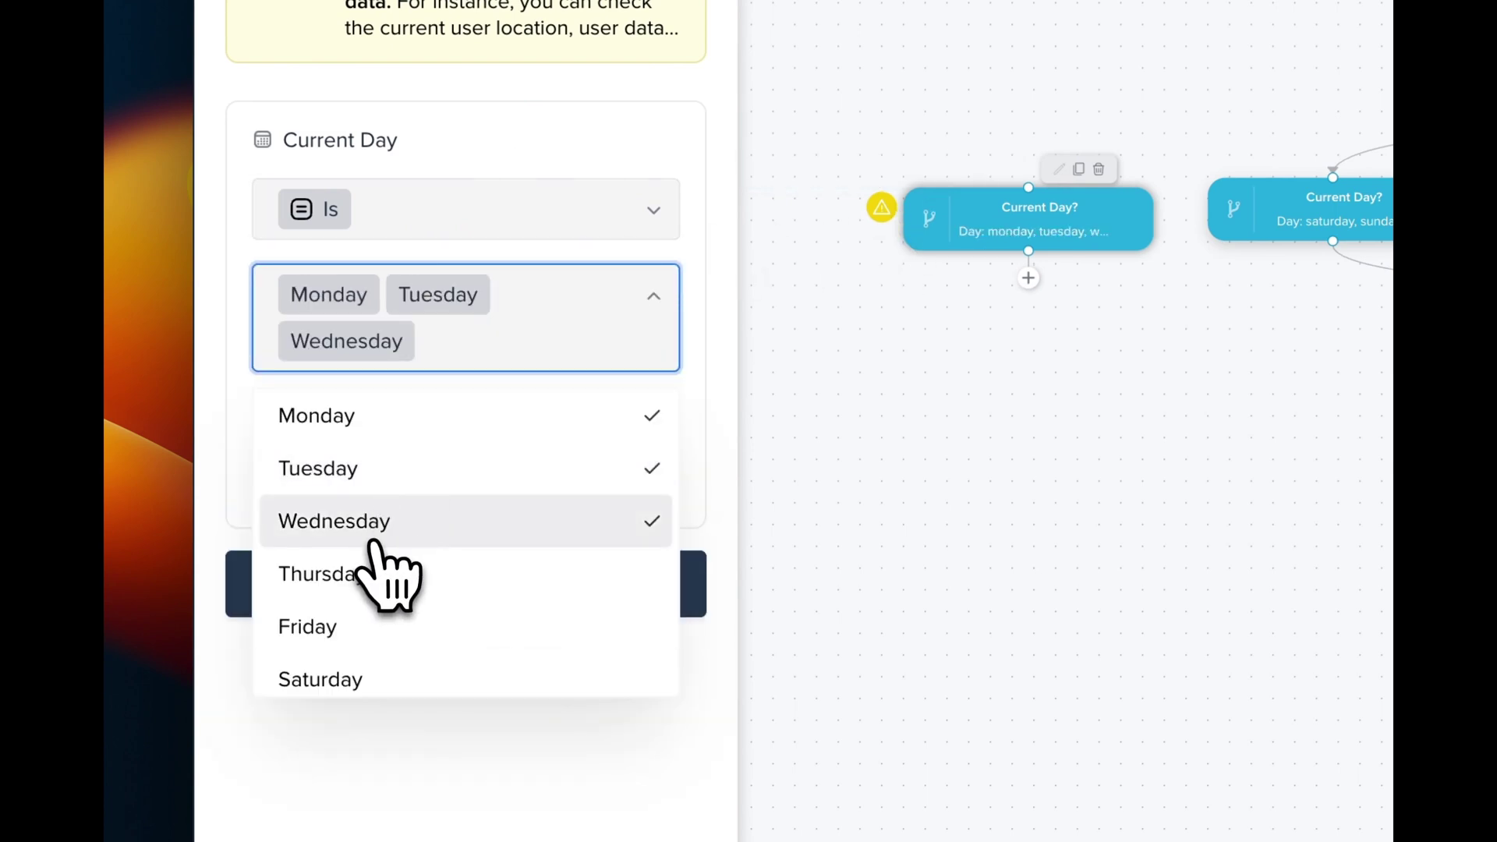
pyautogui.click(366, 592)
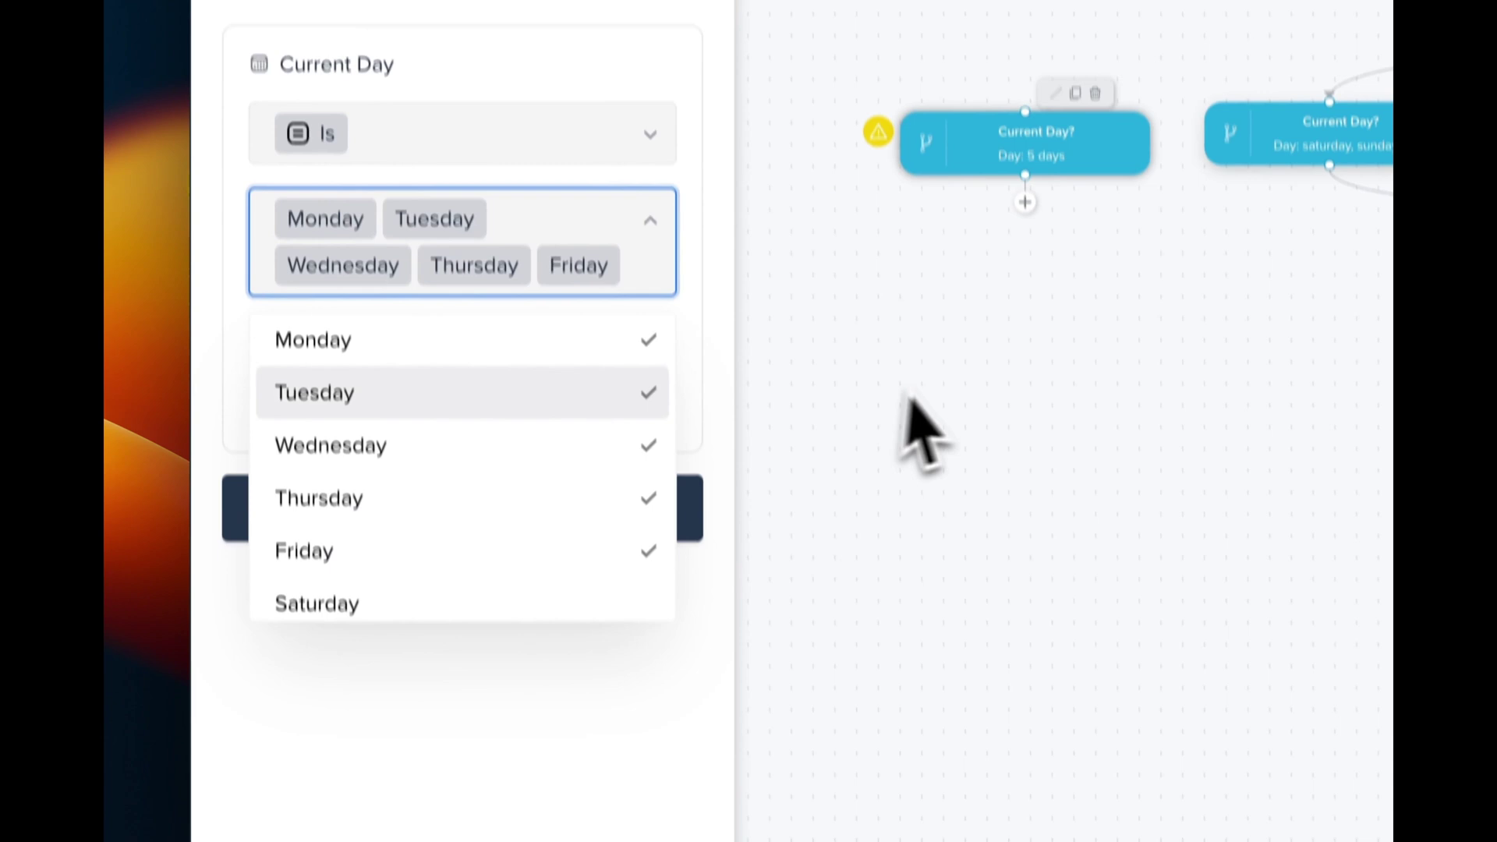
pyautogui.scroll(-2, 485, 421)
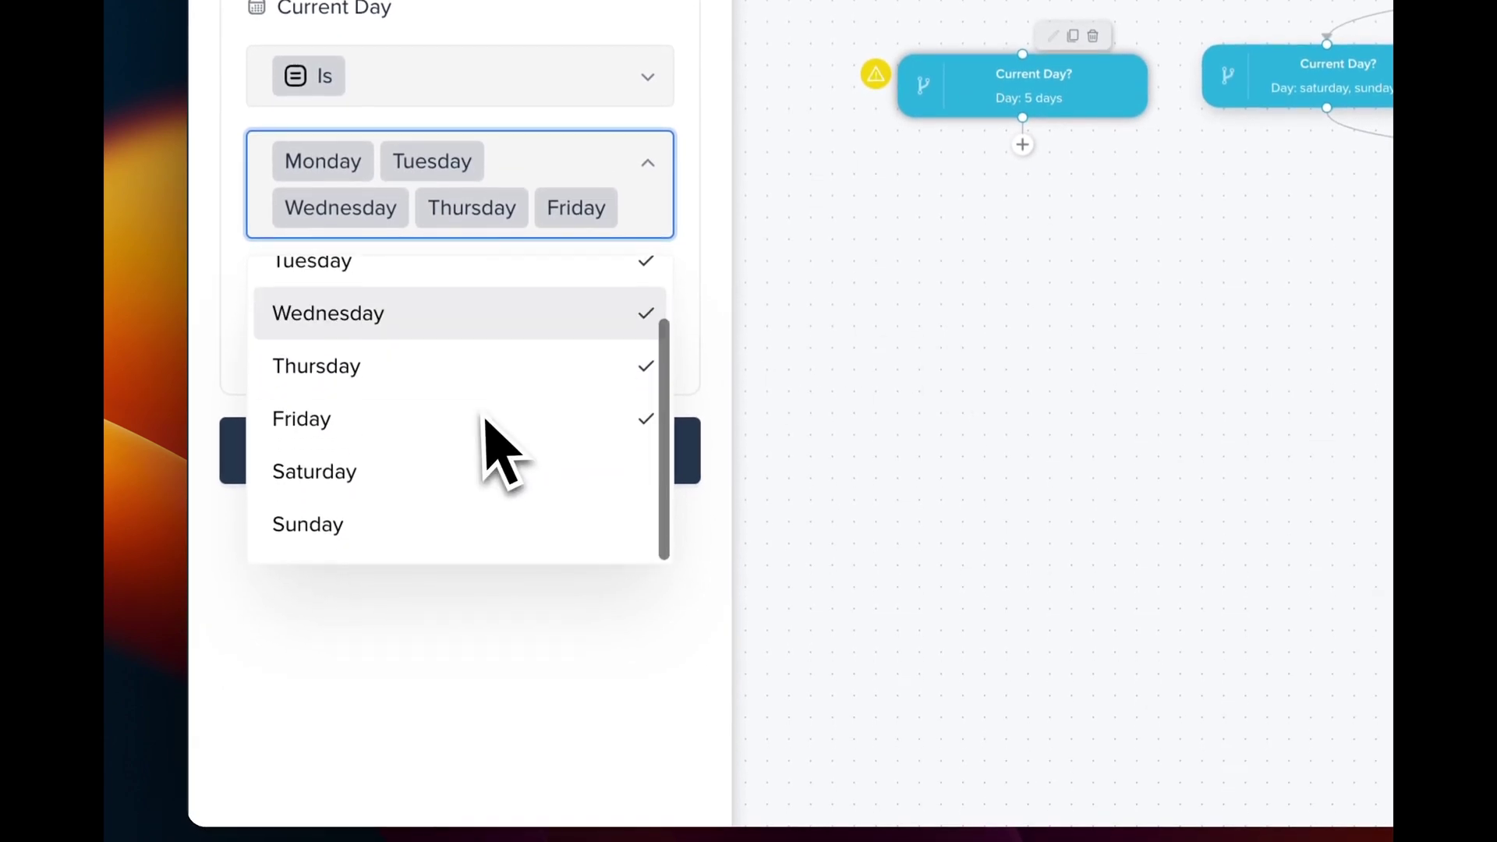
pyautogui.click(988, 412)
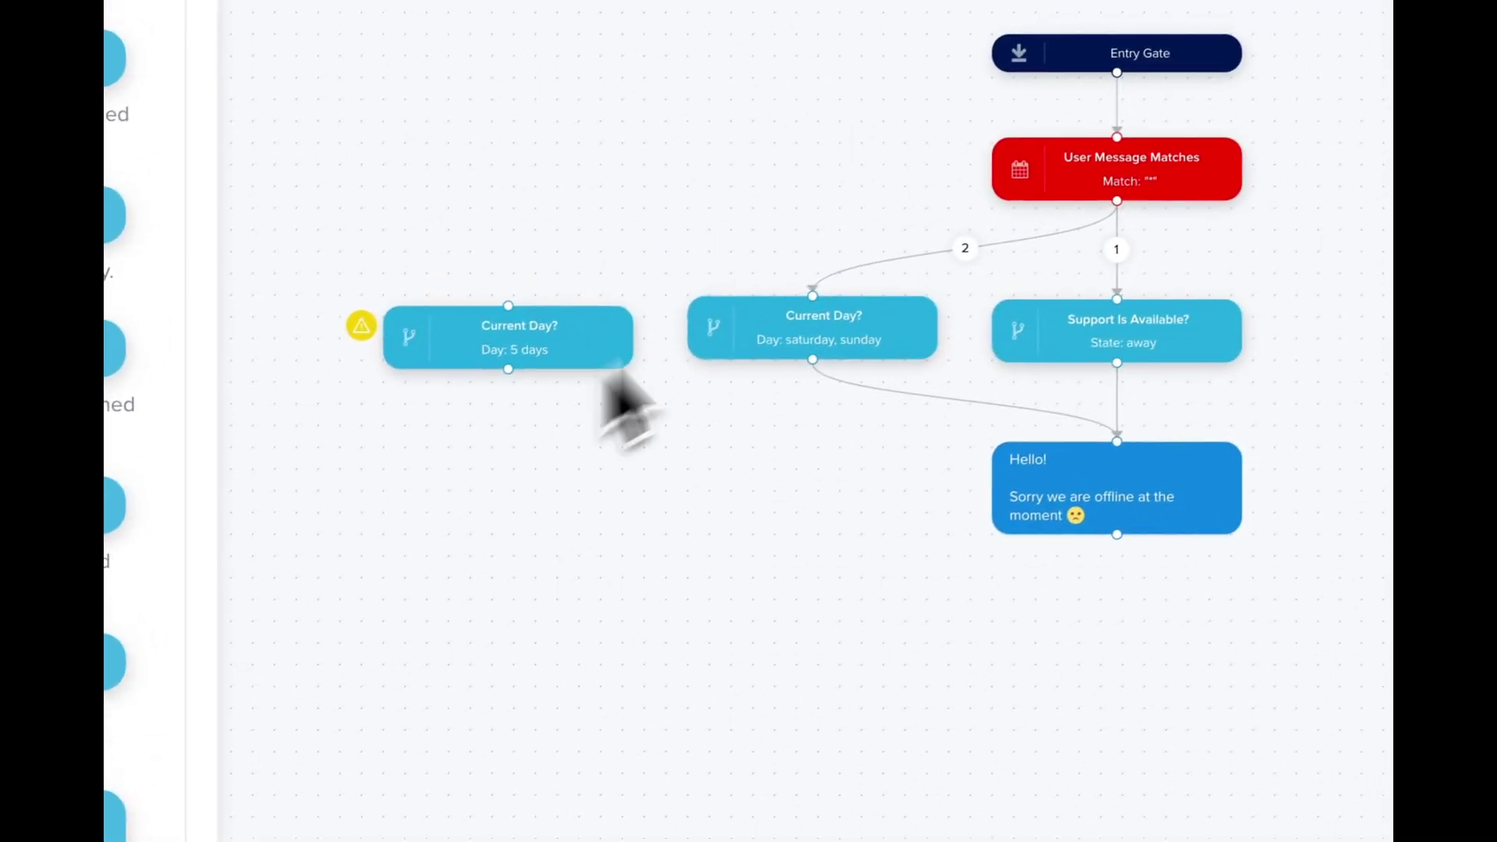
pyautogui.moveTo(1111, 205); pyautogui.dragTo(500, 327)
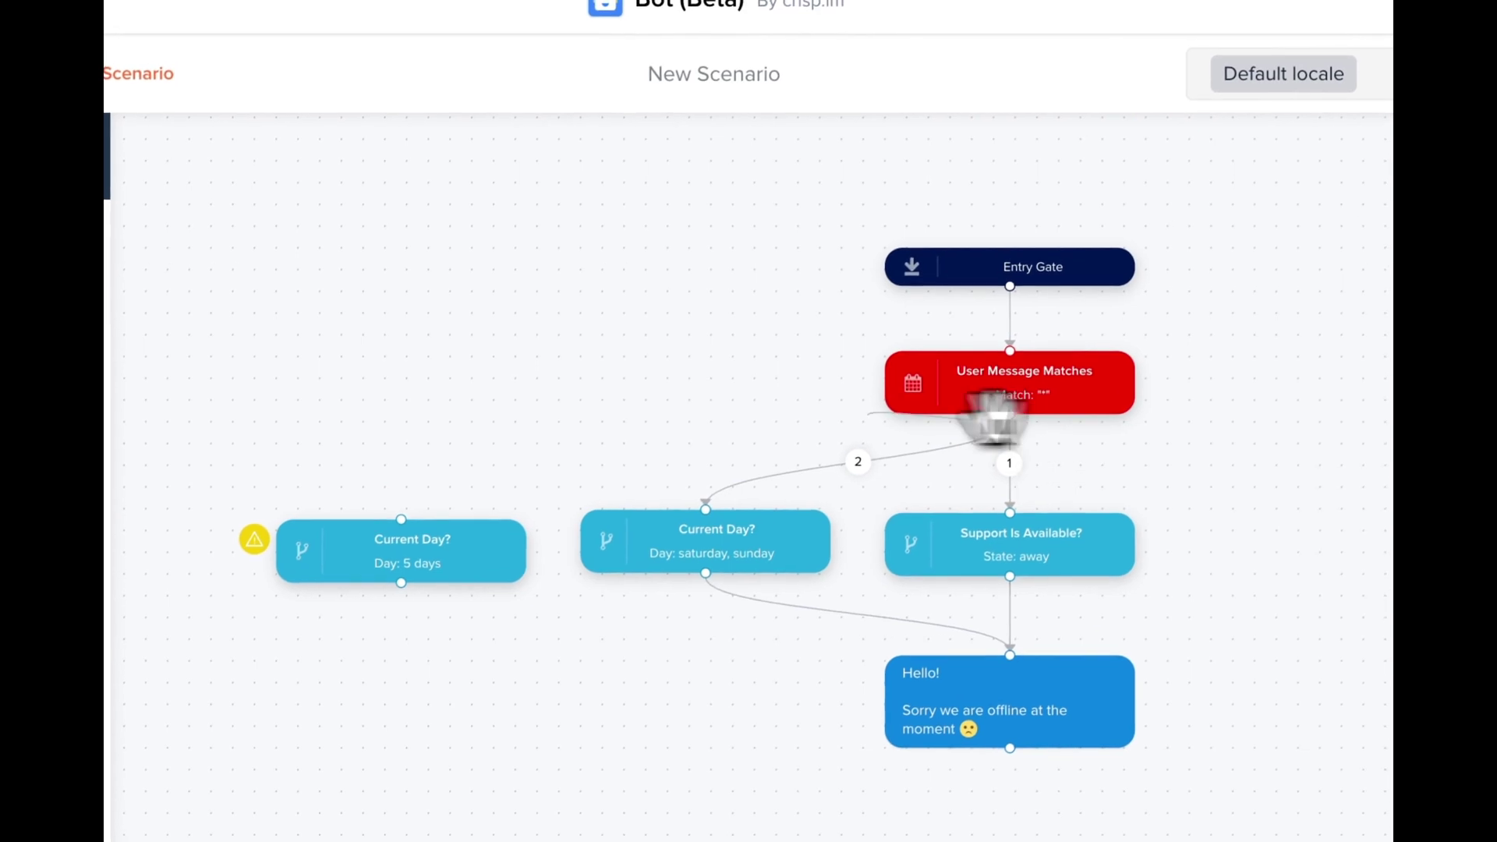
pyautogui.moveTo(565, 446); pyautogui.dragTo(566, 433)
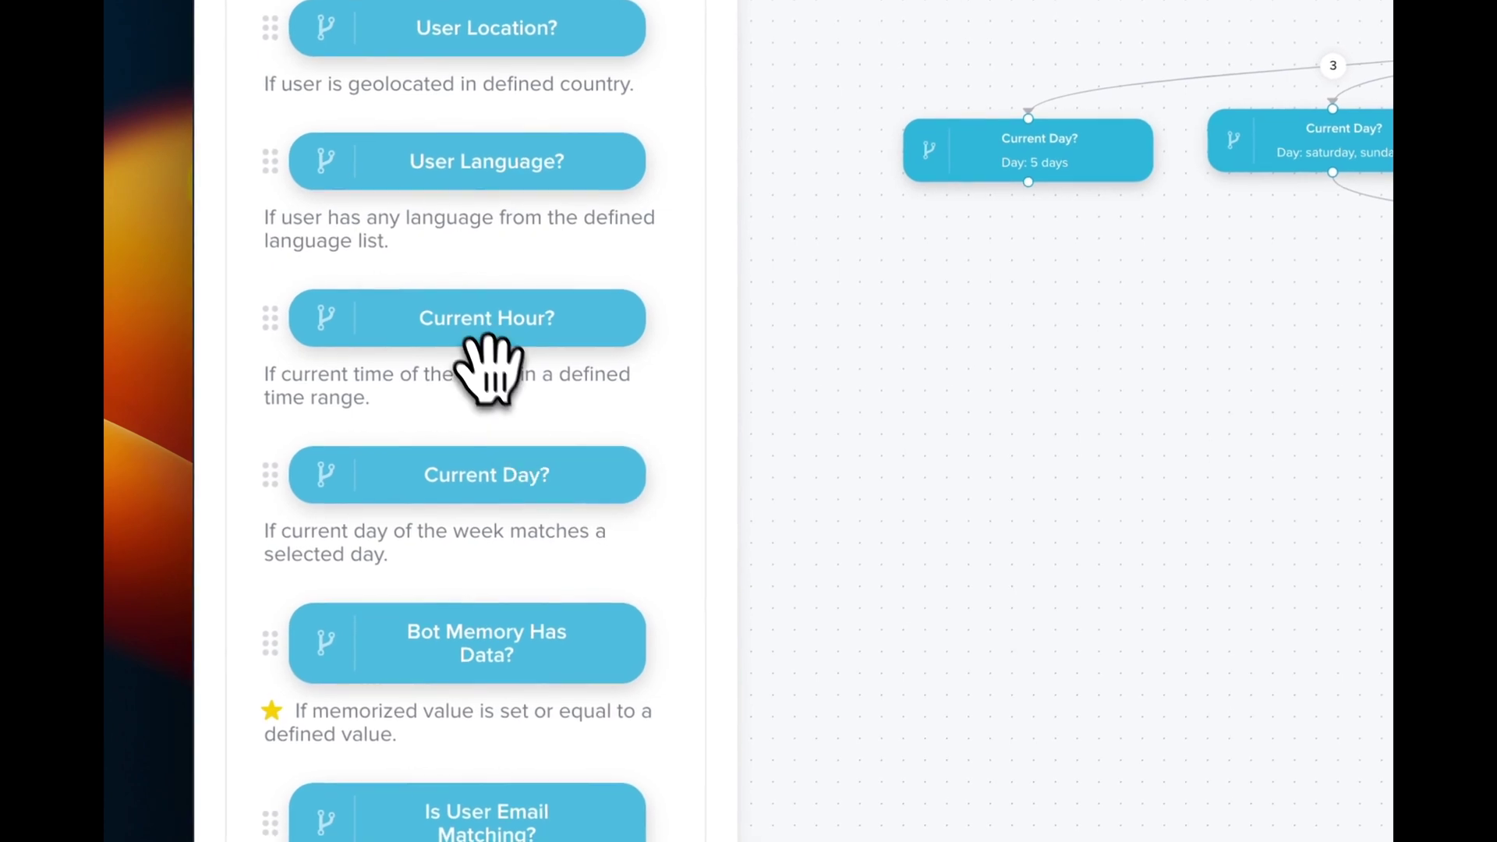
# Step: Add a first Current Hour? condition for 00:00–08:00 under the weekday check
pyautogui.moveTo(486, 337); pyautogui.dragTo(995, 324)
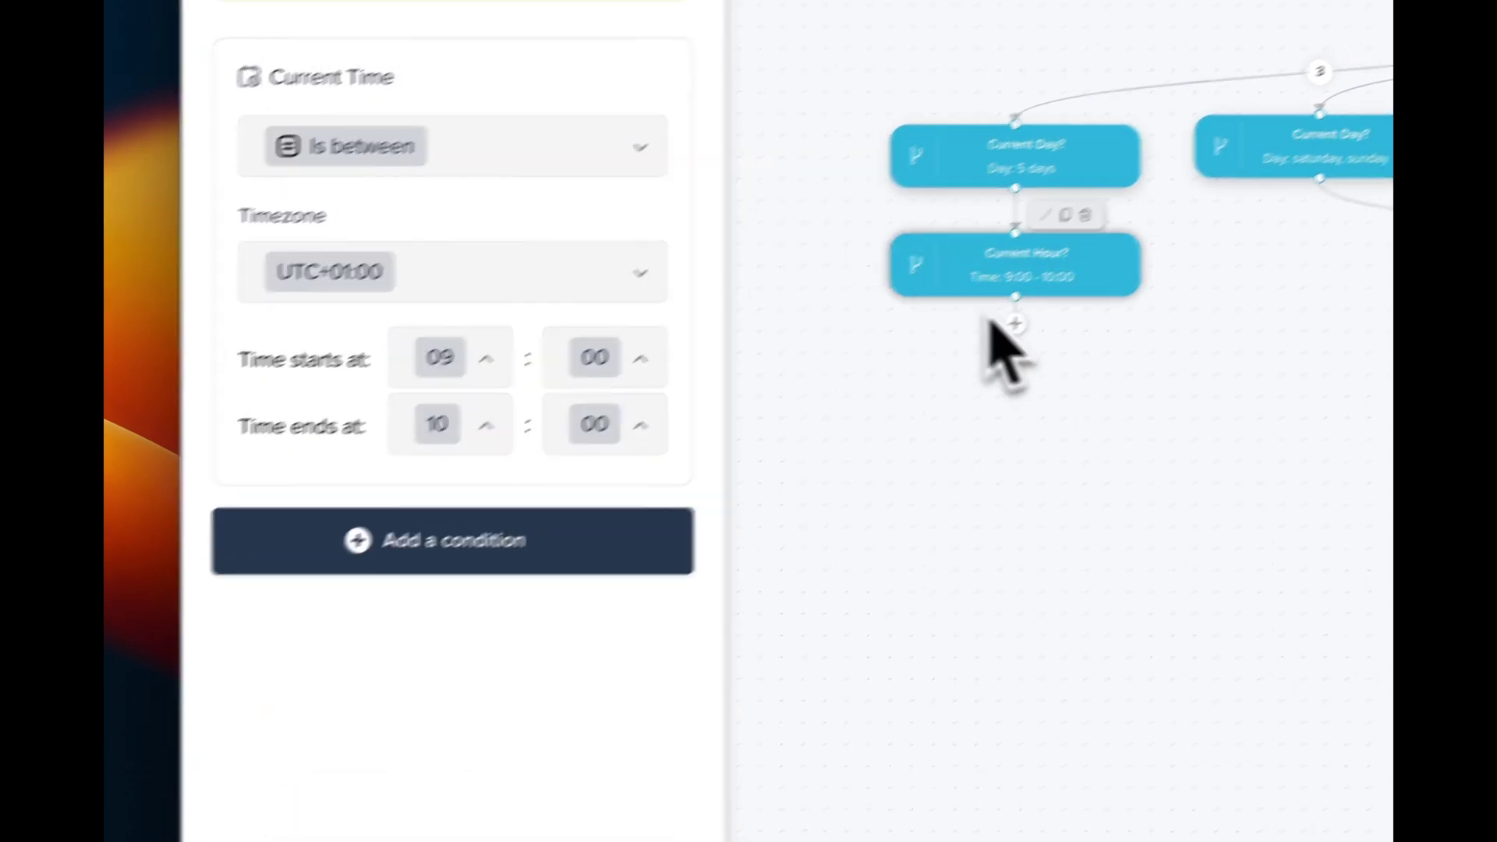
pyautogui.click(471, 555)
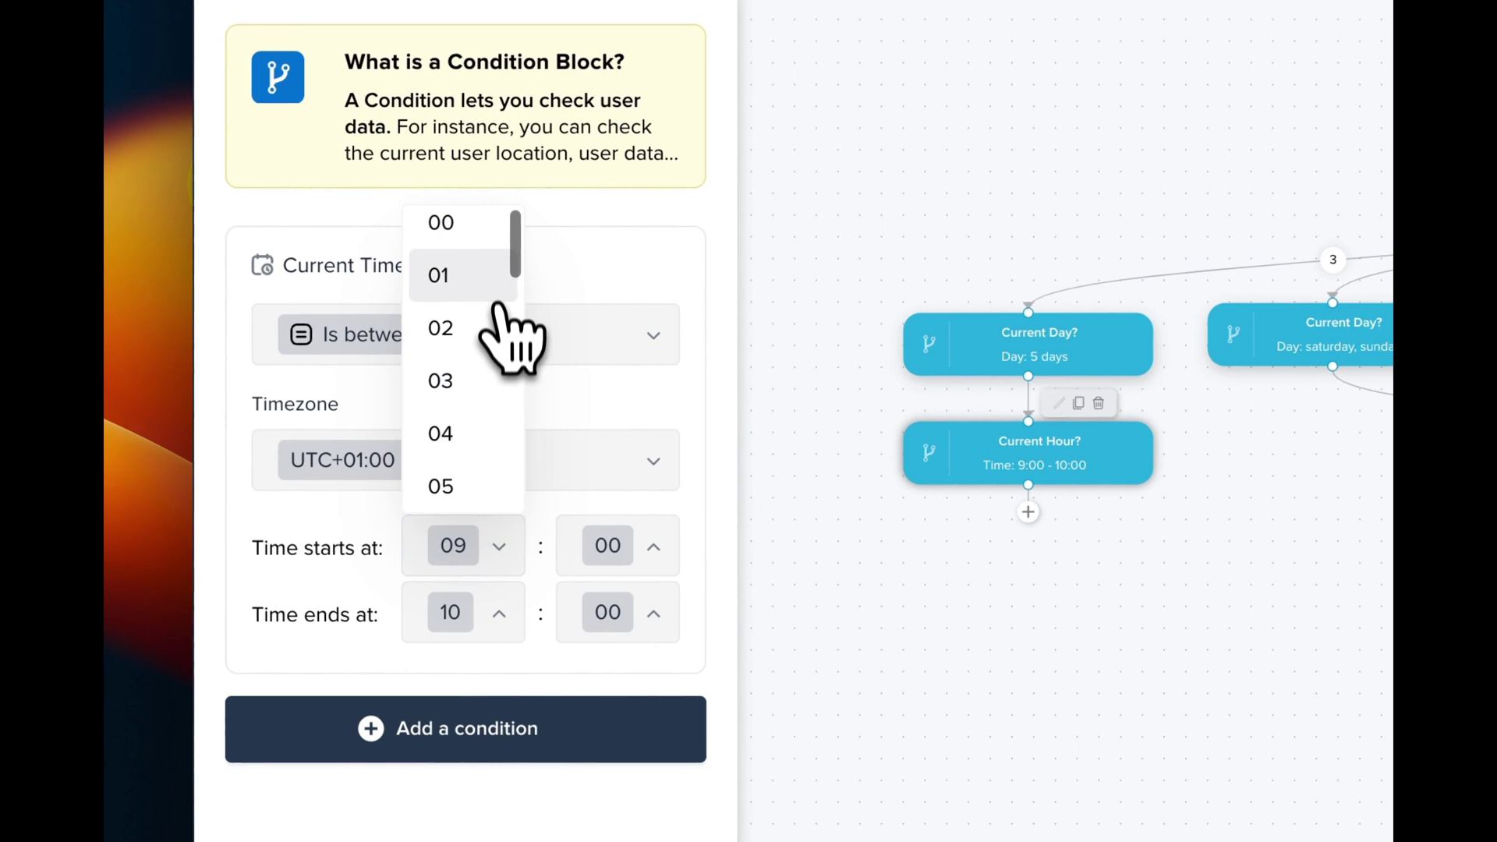
pyautogui.click(461, 236)
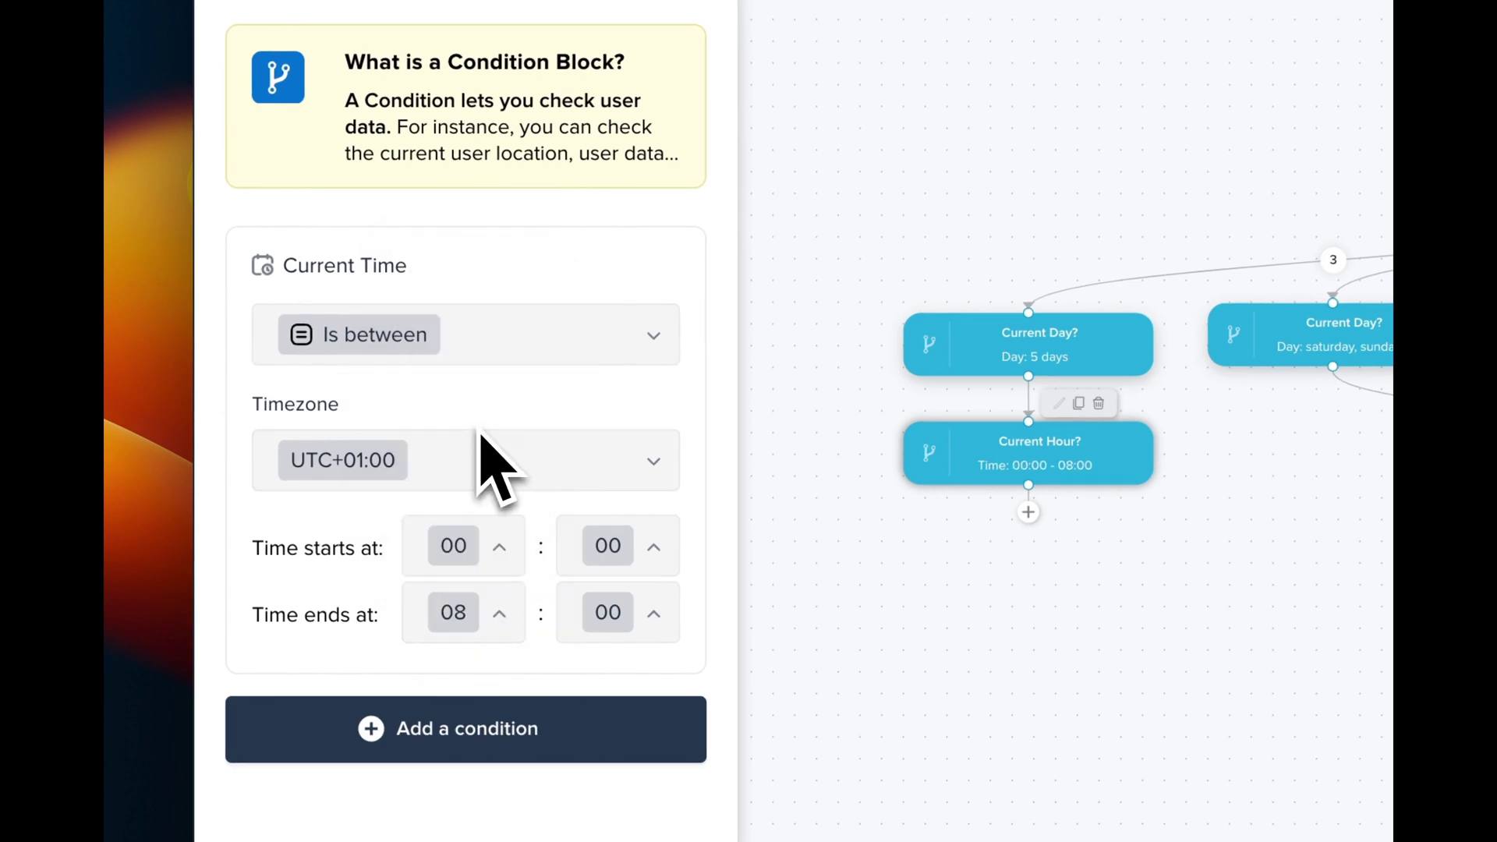
pyautogui.moveTo(1032, 472); pyautogui.dragTo(734, 469)
pyautogui.moveTo(940, 472); pyautogui.dragTo(1329, 476)
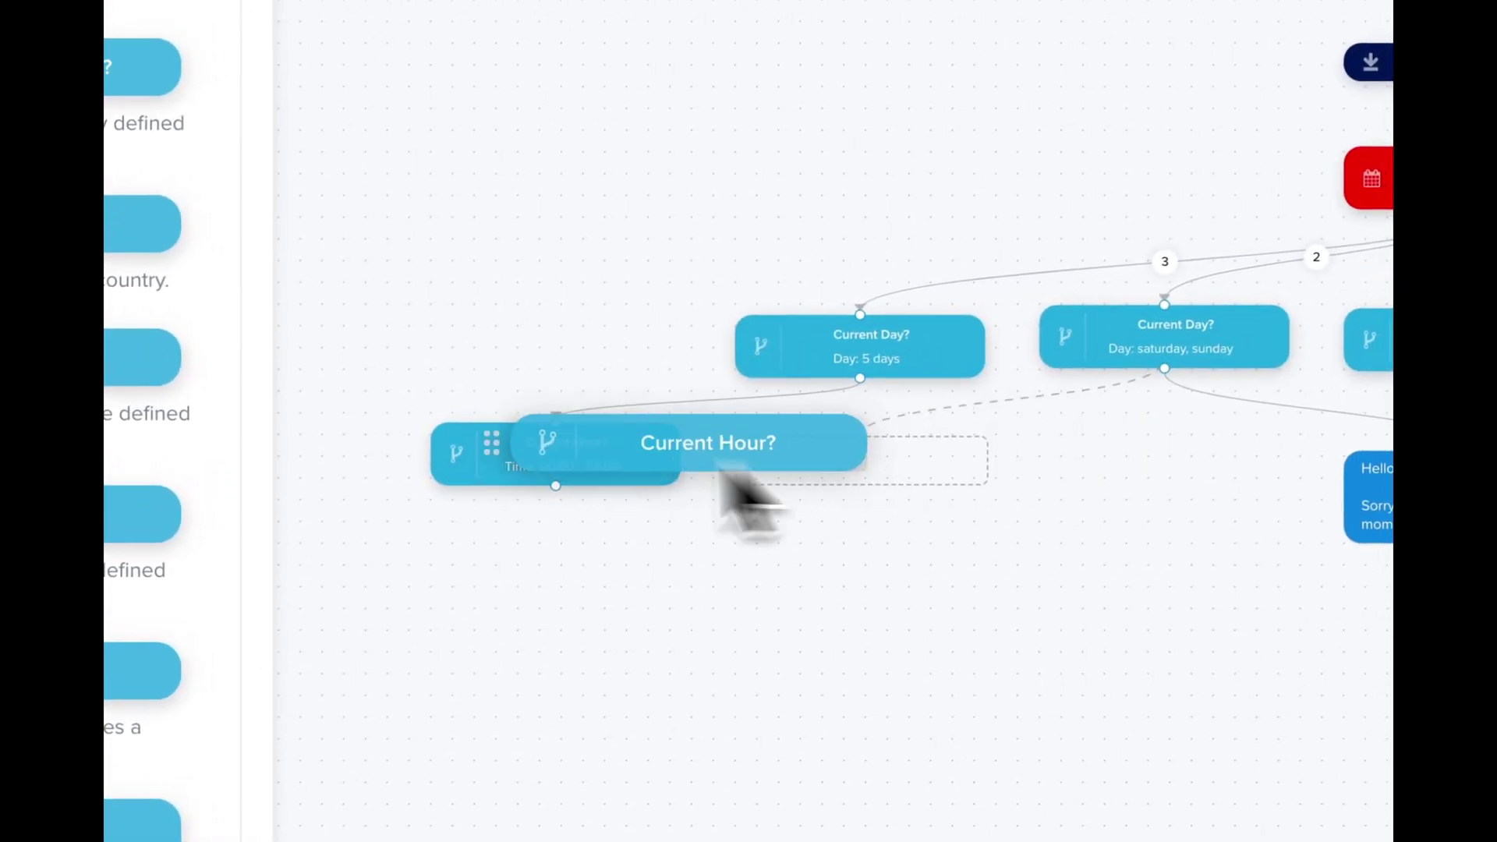
# Step: Add a second Current Hour? condition with the range 19:00–23:59
pyautogui.moveTo(665, 351); pyautogui.dragTo(783, 443)
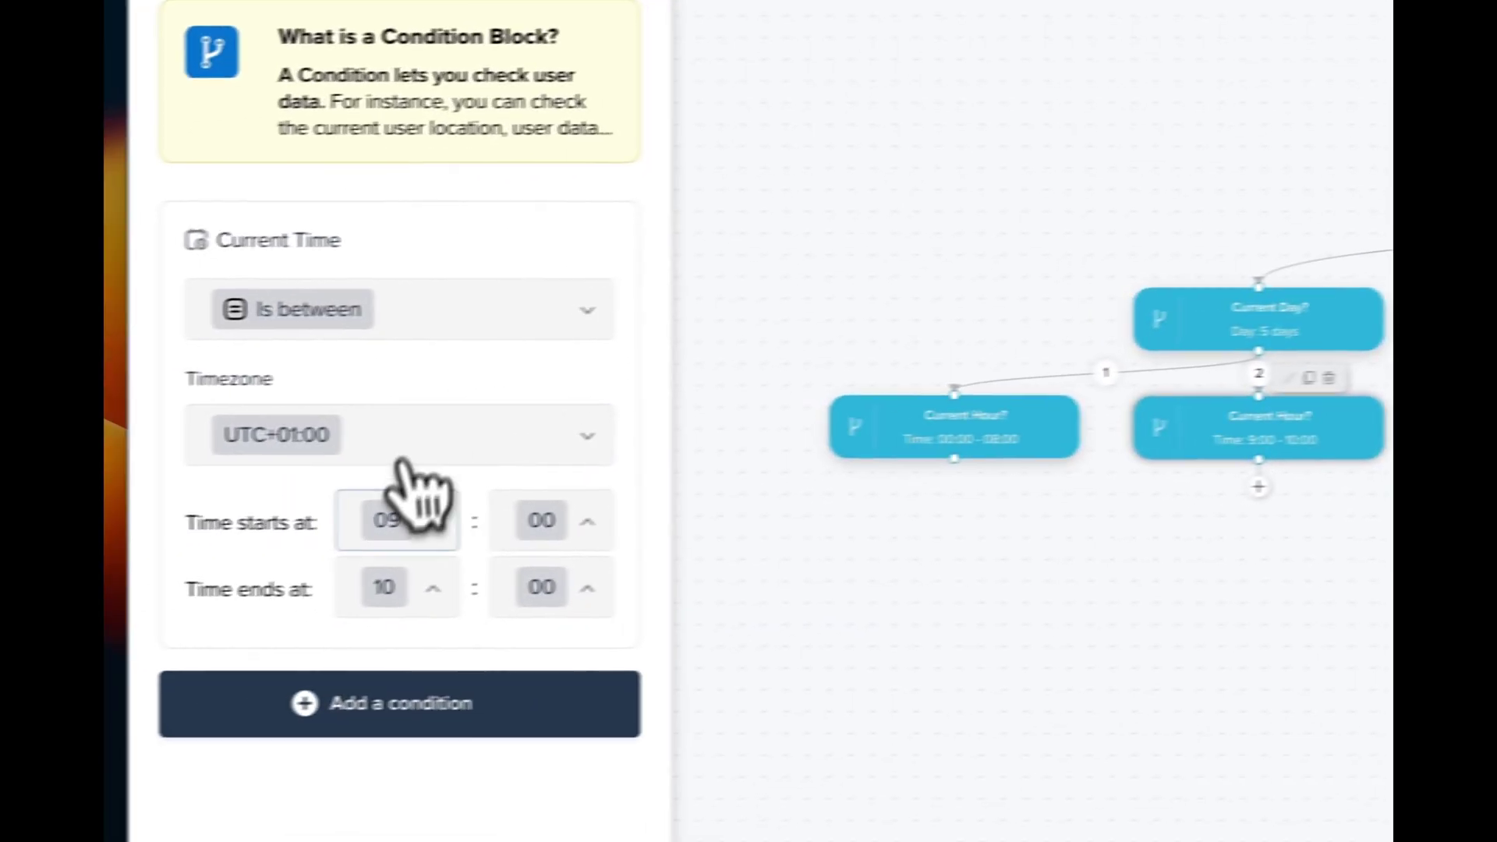
pyautogui.click(388, 510)
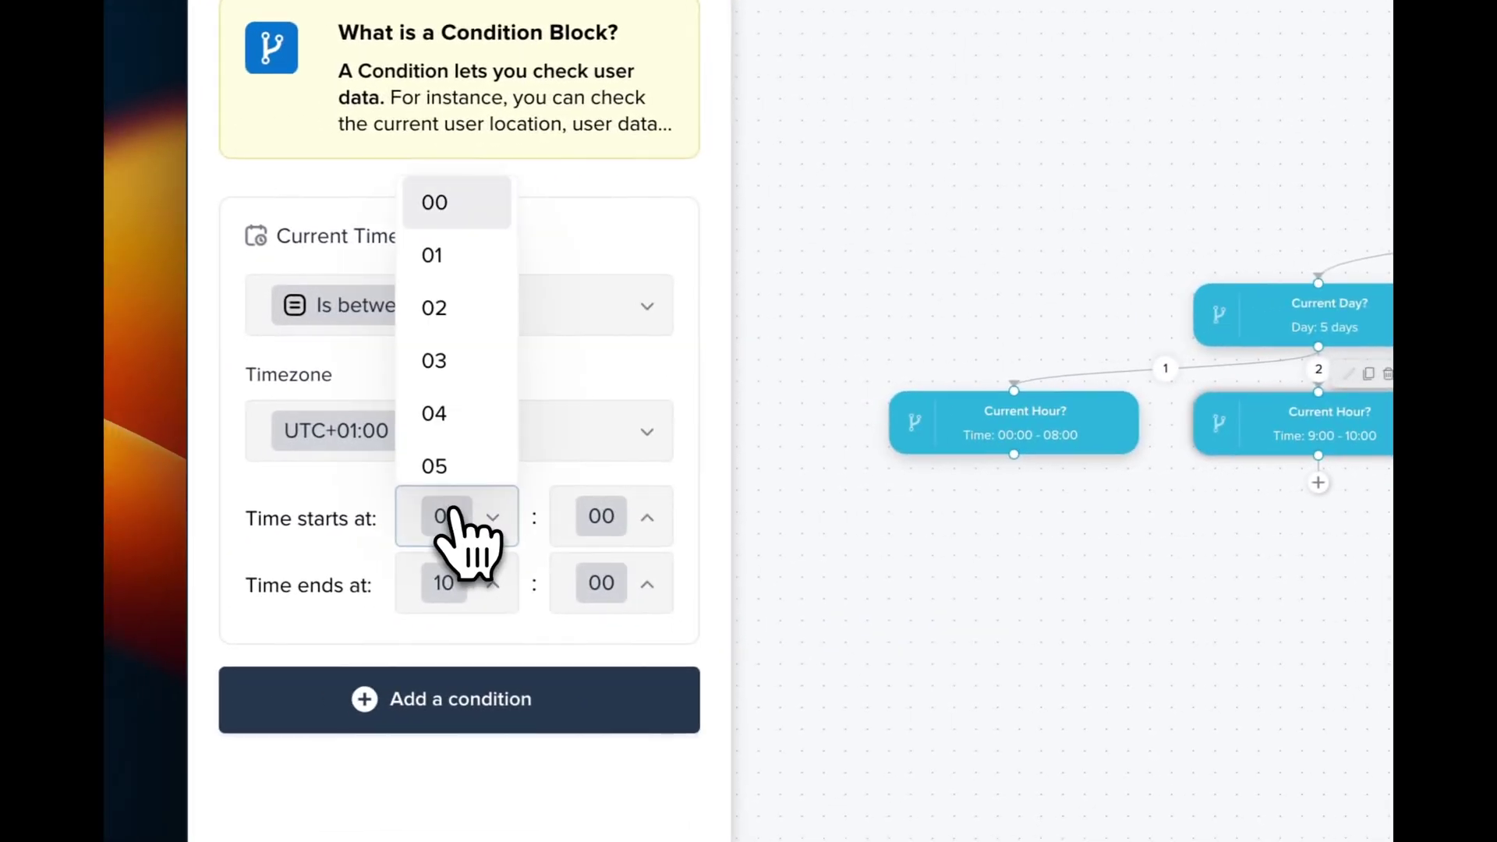
pyautogui.scroll(-10, 400, 425)
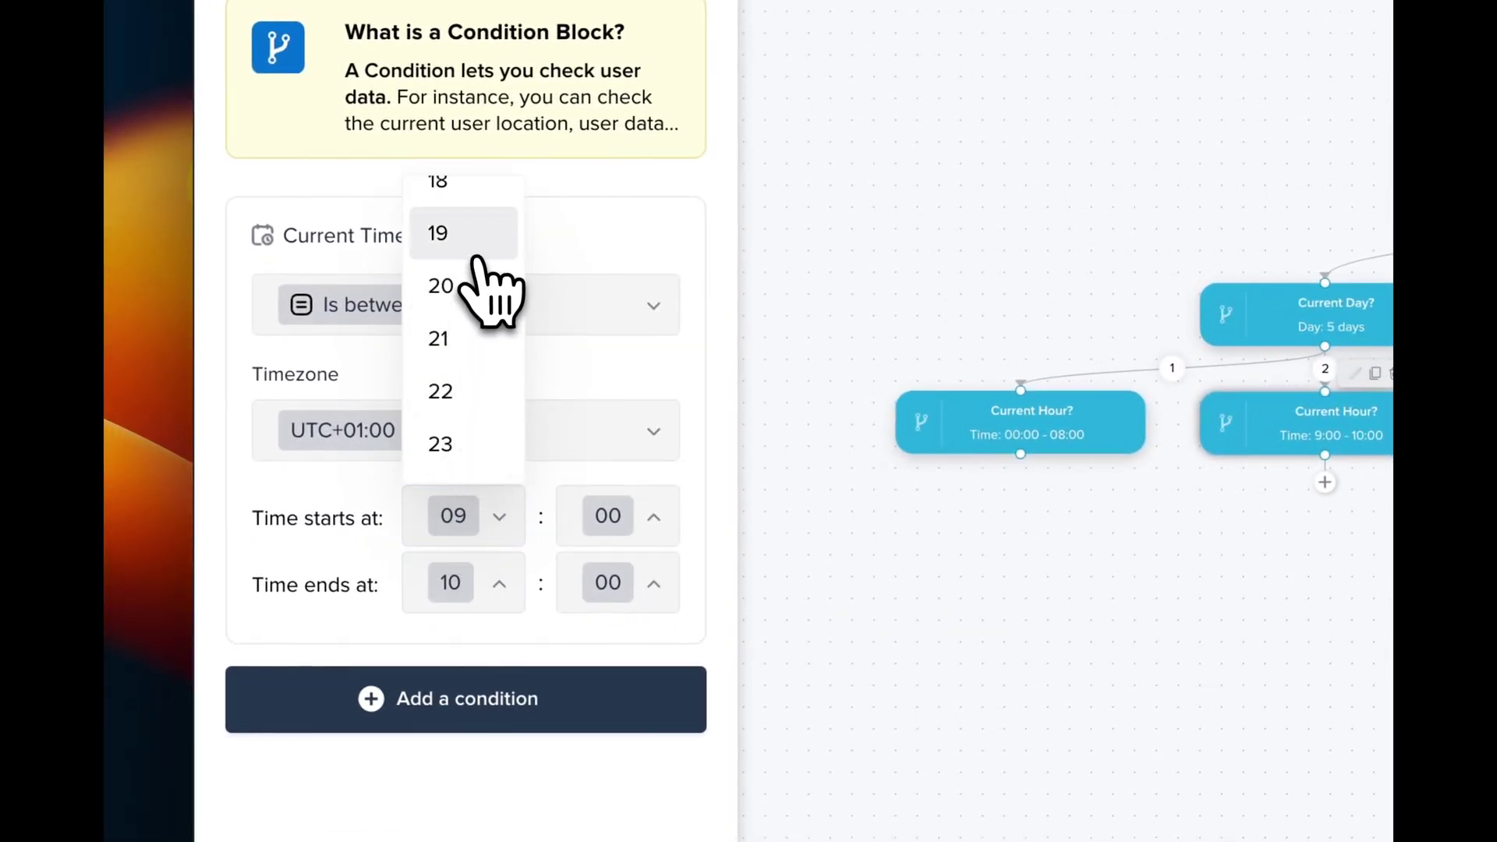
pyautogui.click(453, 586)
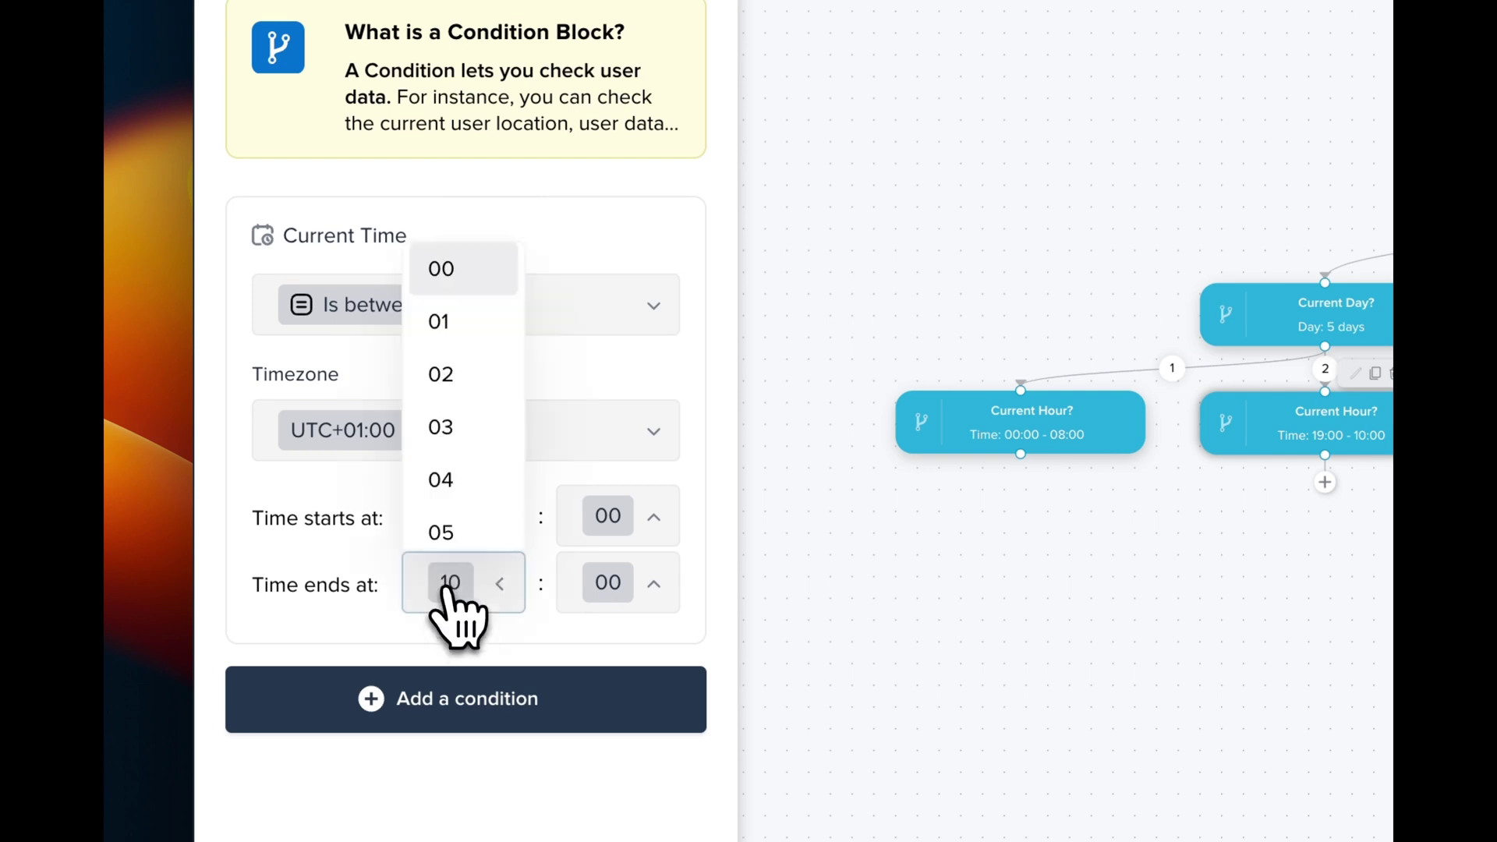
pyautogui.scroll(-10, 468, 562)
pyautogui.click(472, 513)
pyautogui.click(636, 589)
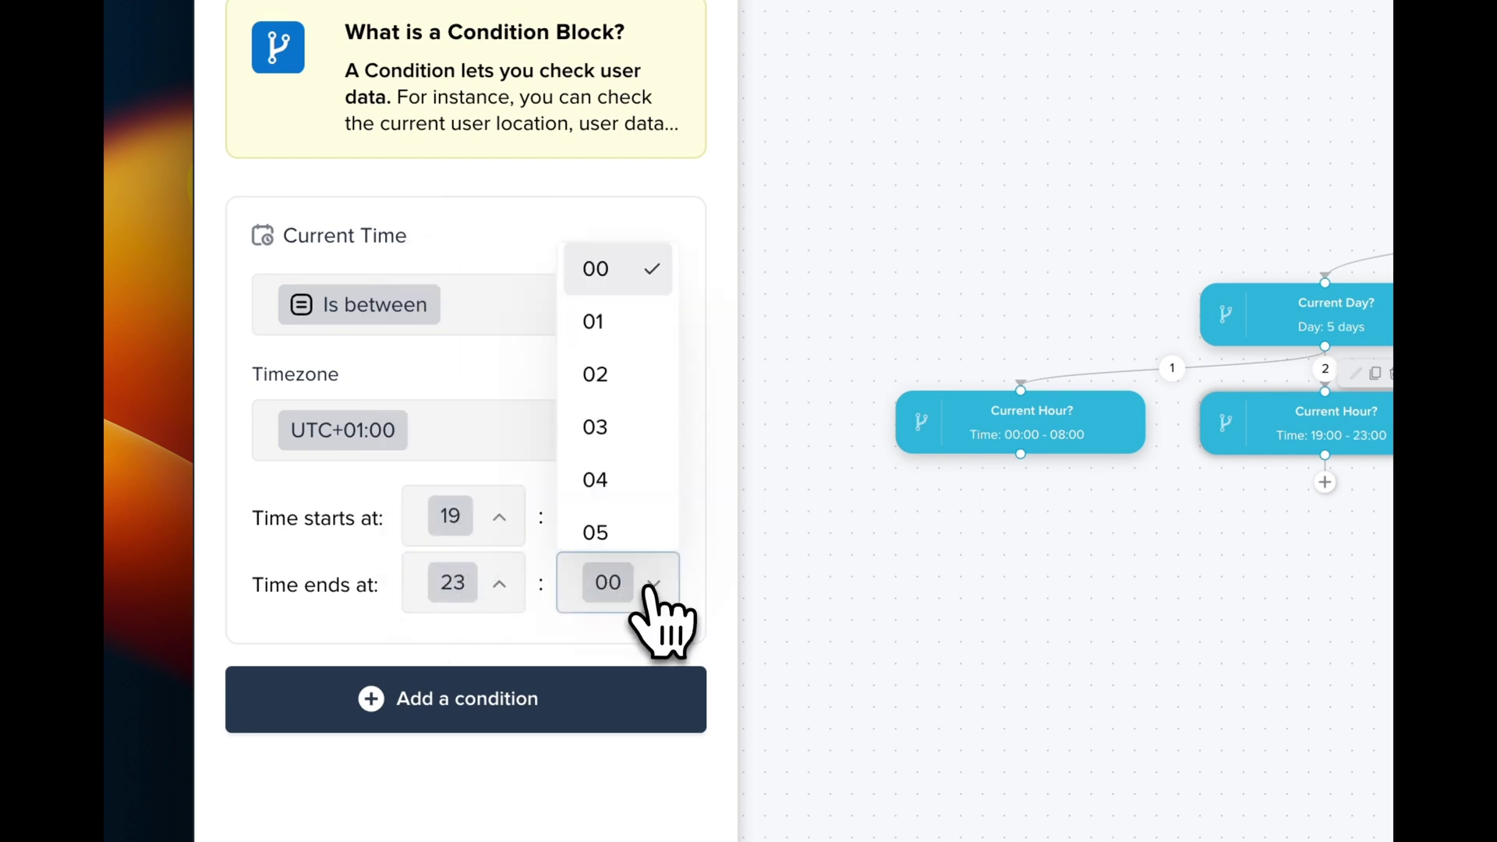
pyautogui.scroll(-15, 666, 569)
pyautogui.click(630, 513)
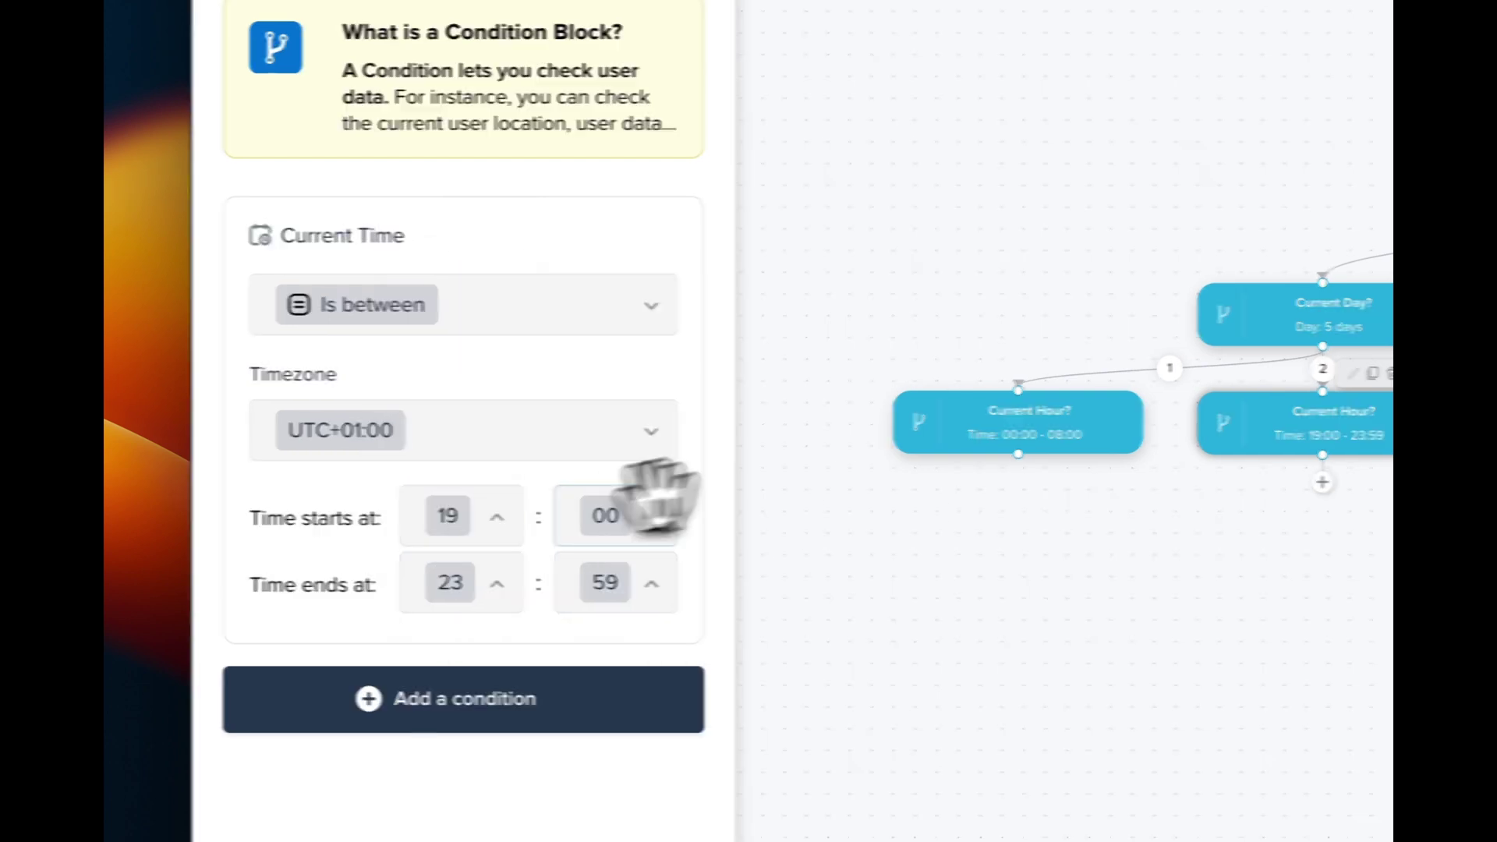
# Step: Move the Hello message lower and link the 19:00–23:59 and 00:00–08:00 branches into it
pyautogui.moveTo(1186, 392); pyautogui.dragTo(1019, 528)
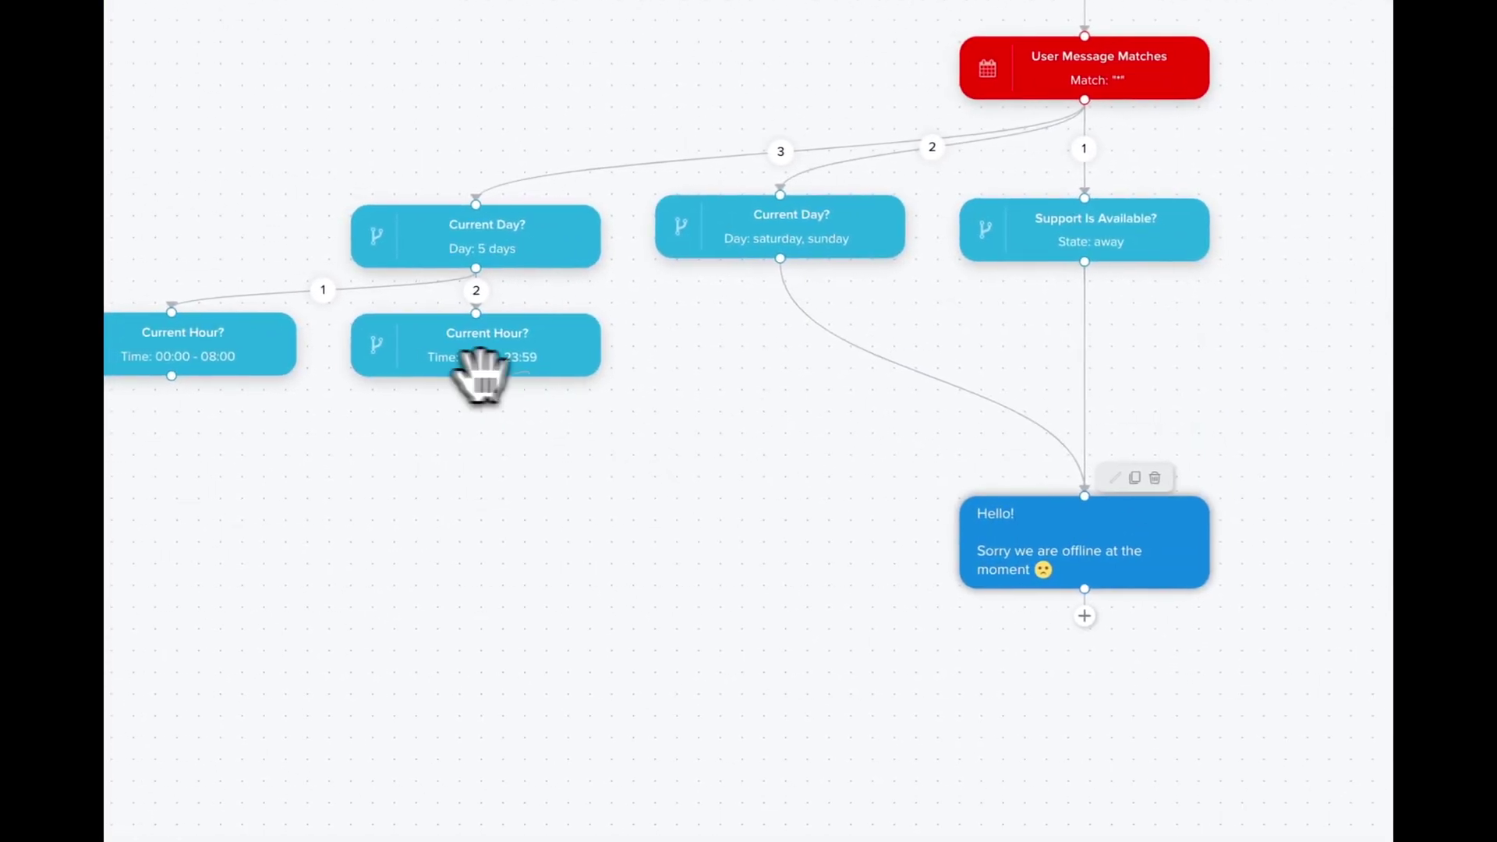
pyautogui.moveTo(478, 375); pyautogui.dragTo(1073, 496)
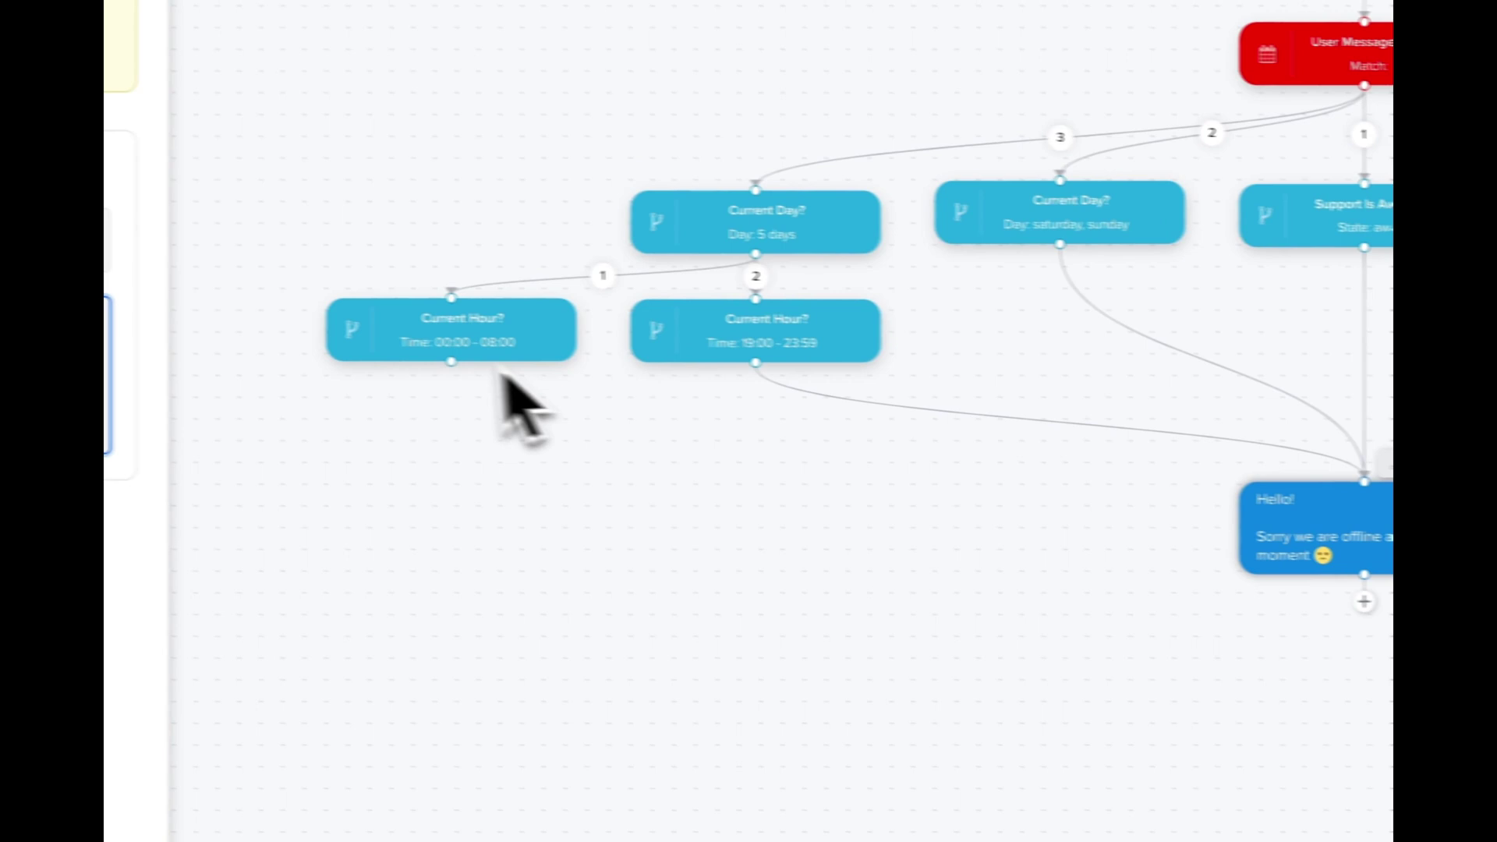
pyautogui.moveTo(109, 339); pyautogui.dragTo(1022, 453)
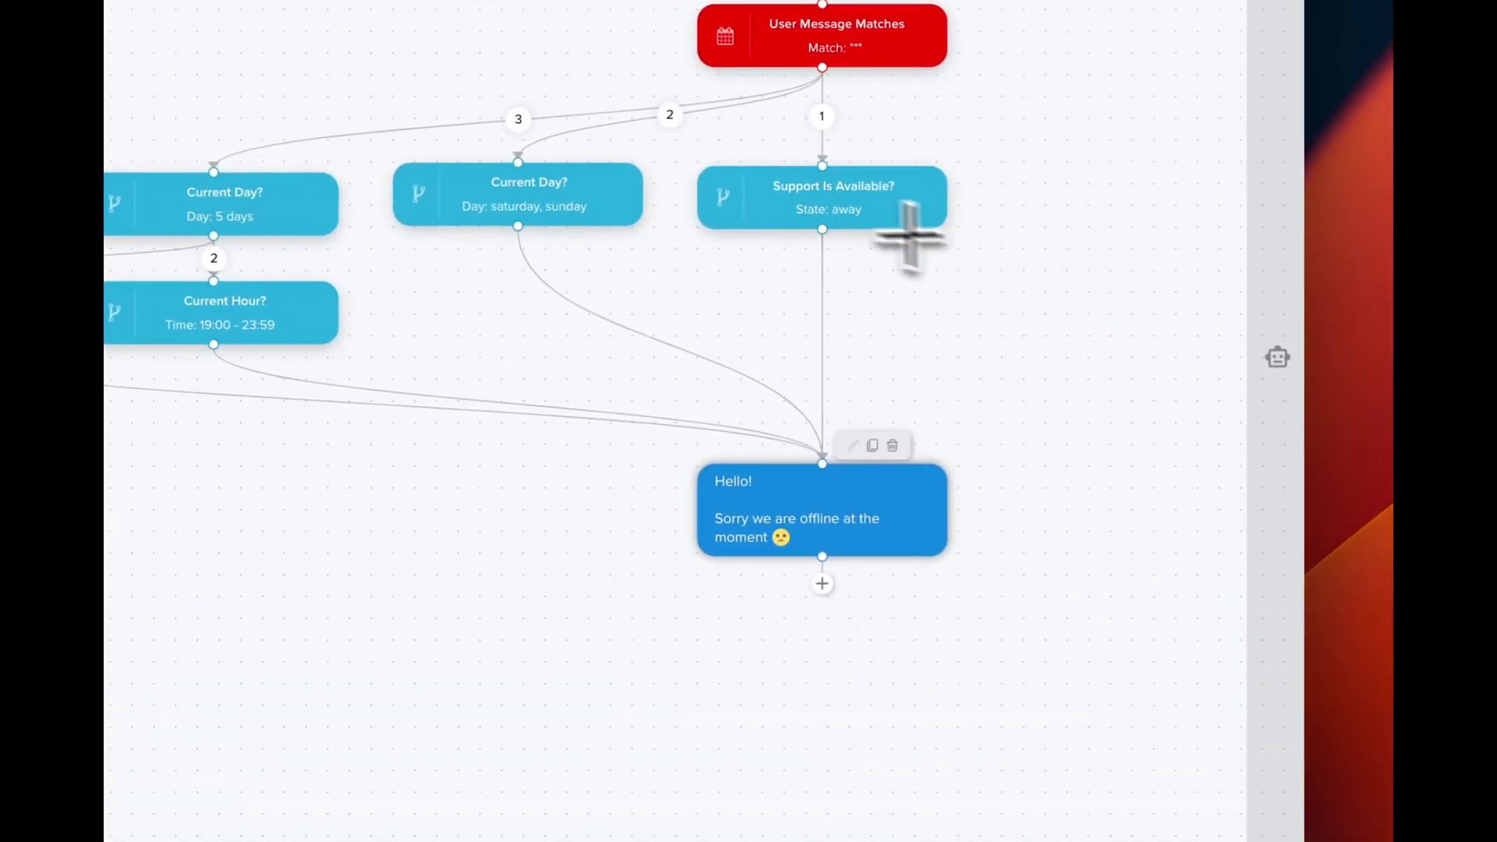
pyautogui.moveTo(947, 624); pyautogui.dragTo(764, 397)
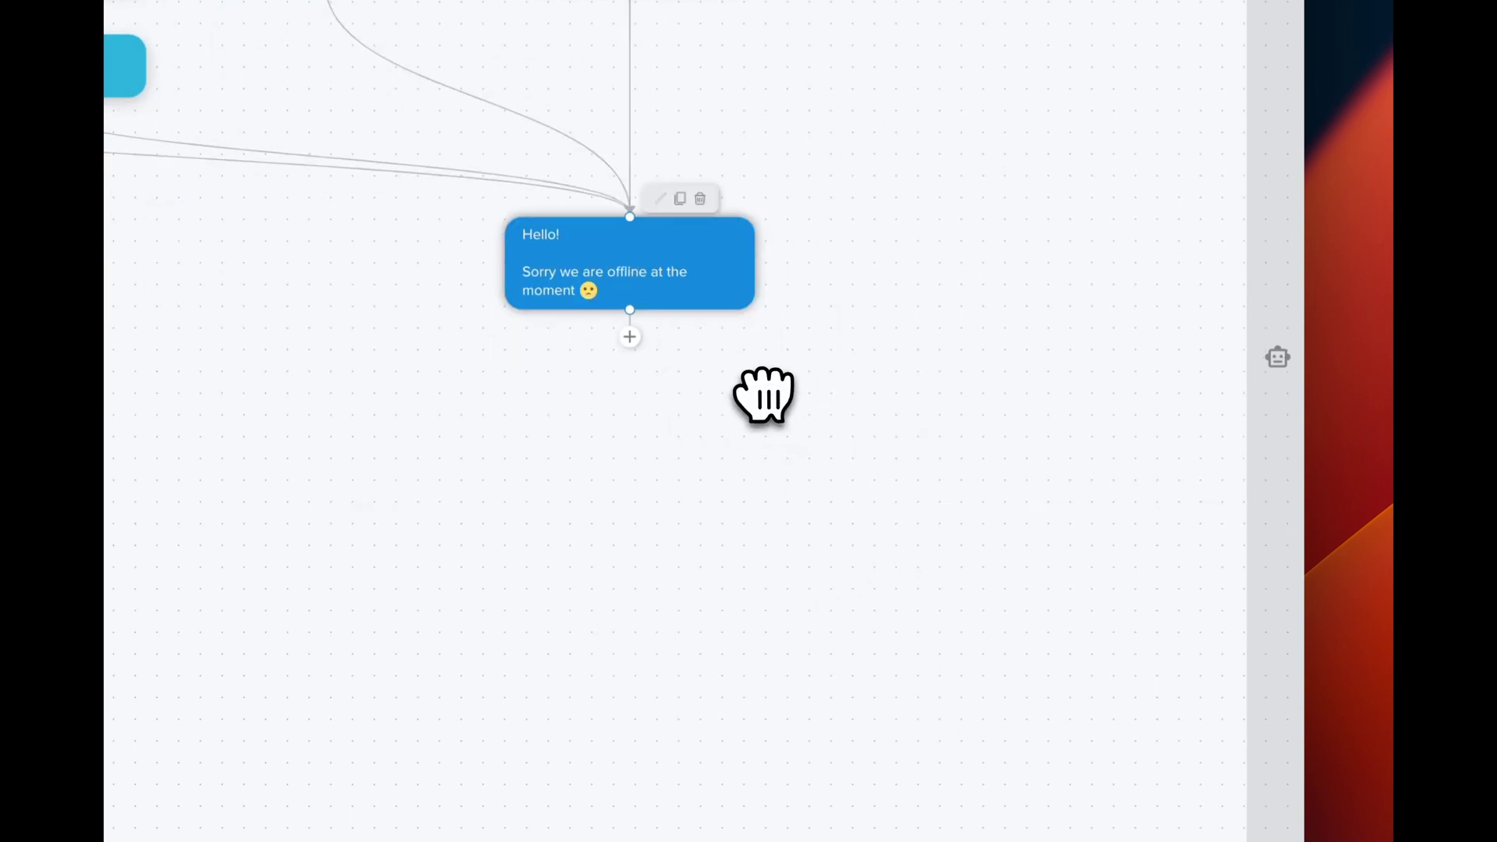
# Step: Add a field message after Hello asking 'What is your email?', memorizing the answer as email
pyautogui.click(629, 331)
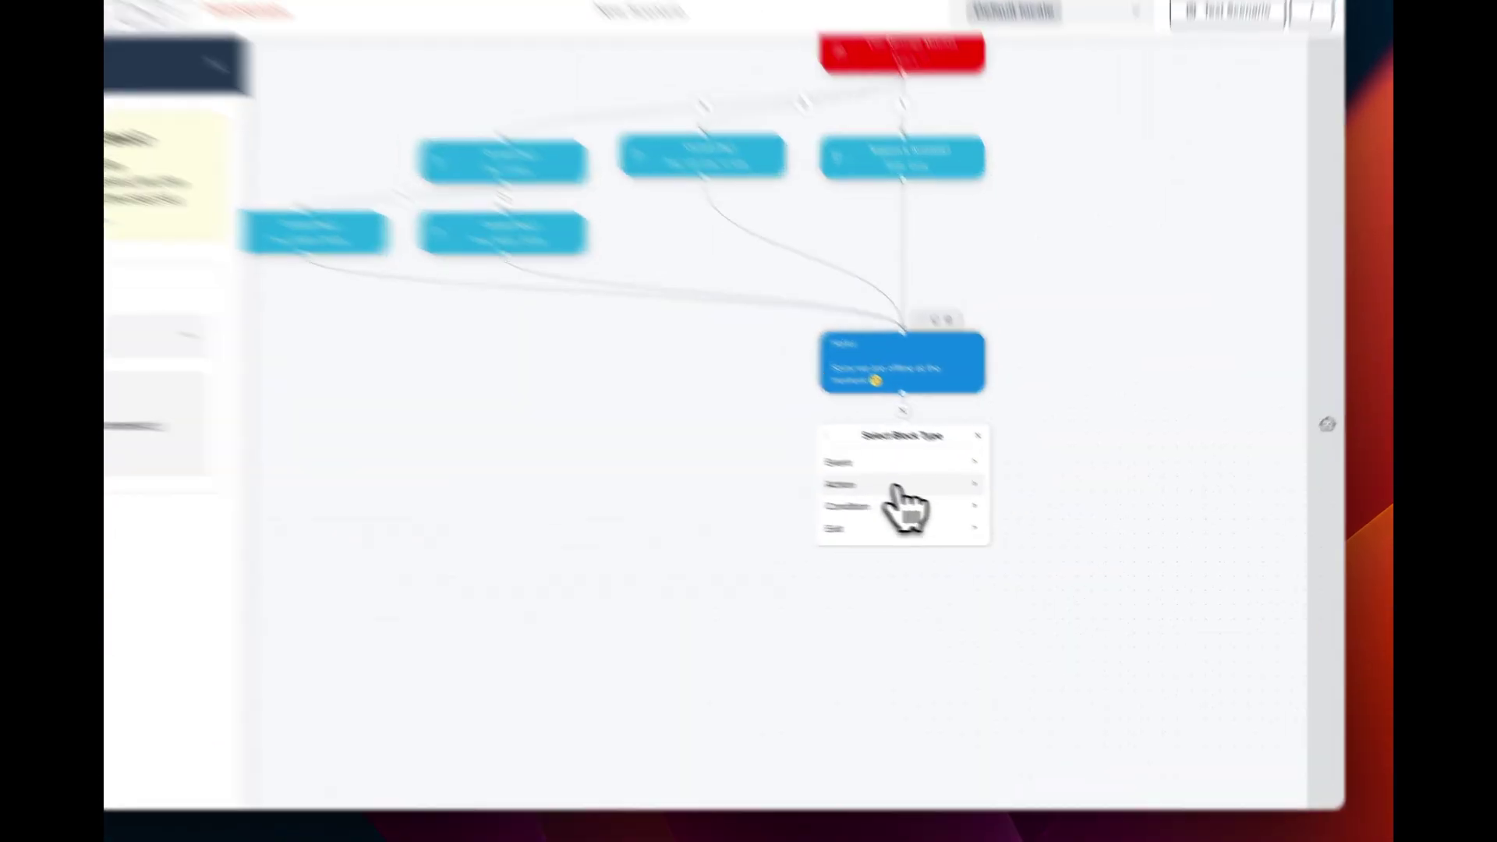
pyautogui.click(897, 485)
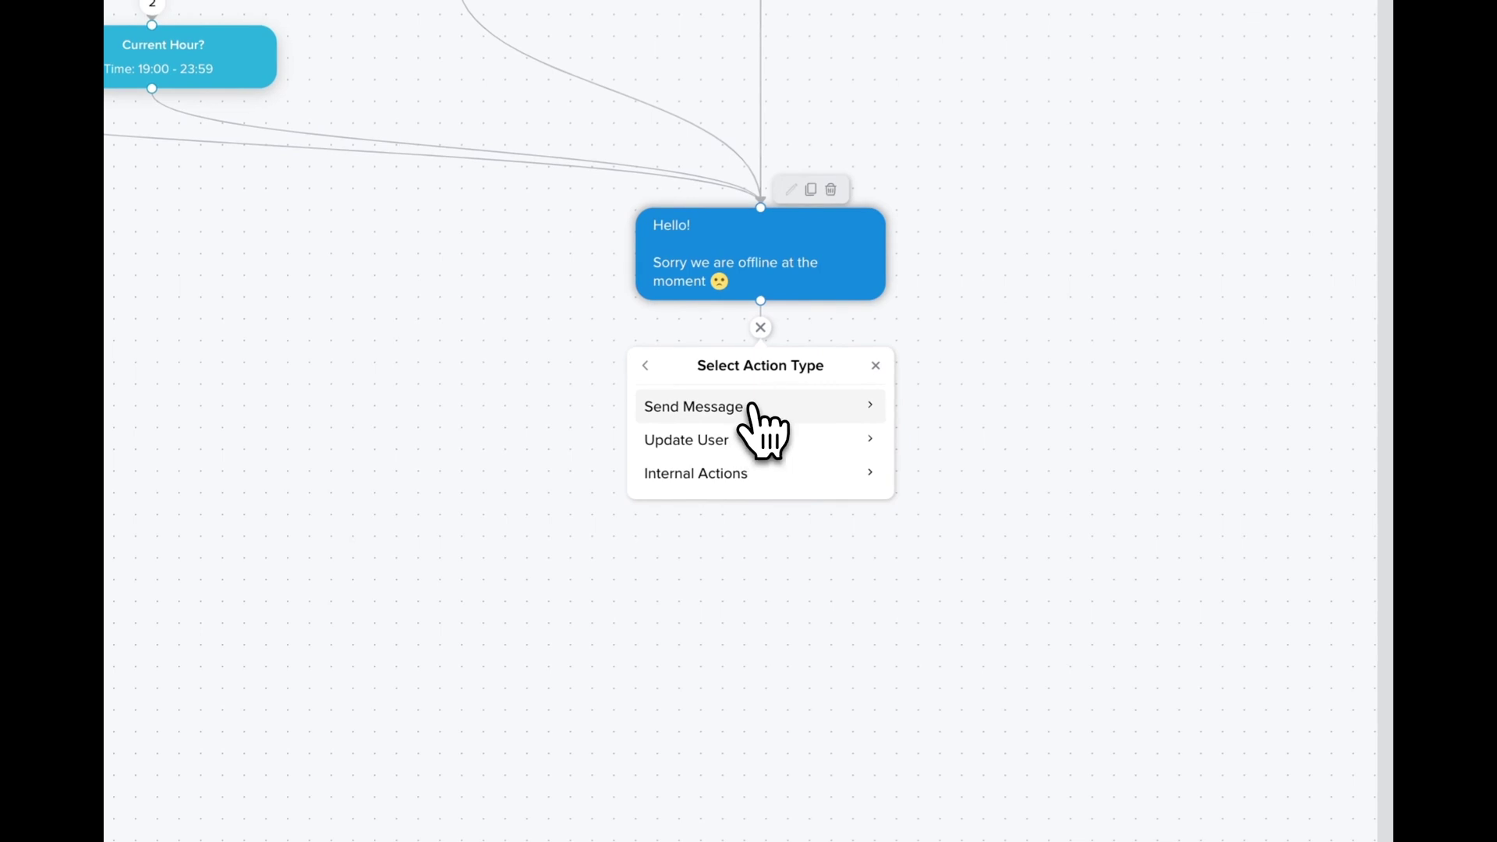
pyautogui.click(752, 407)
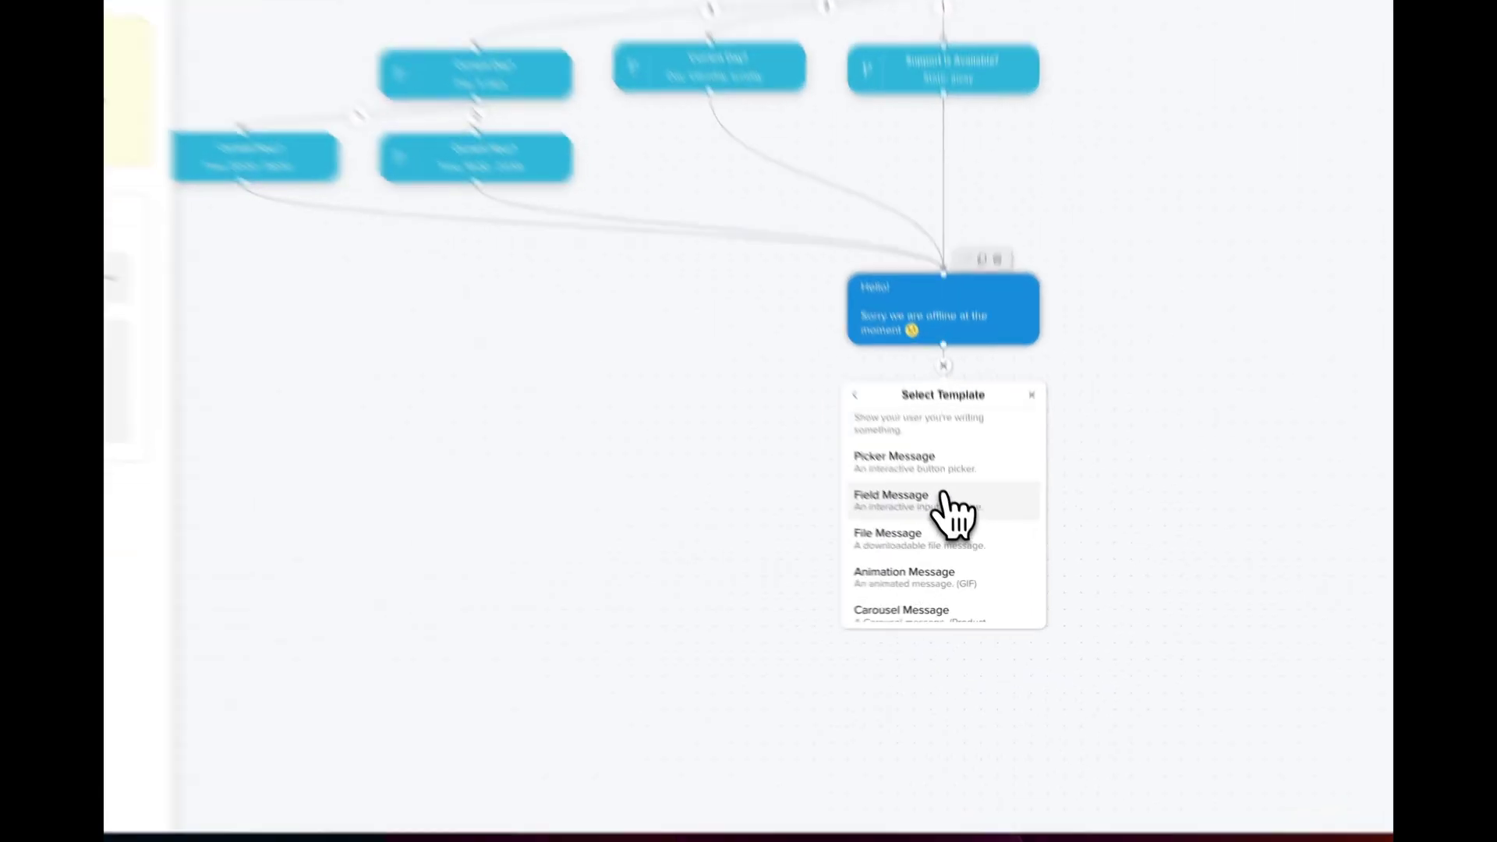
pyautogui.click(968, 533)
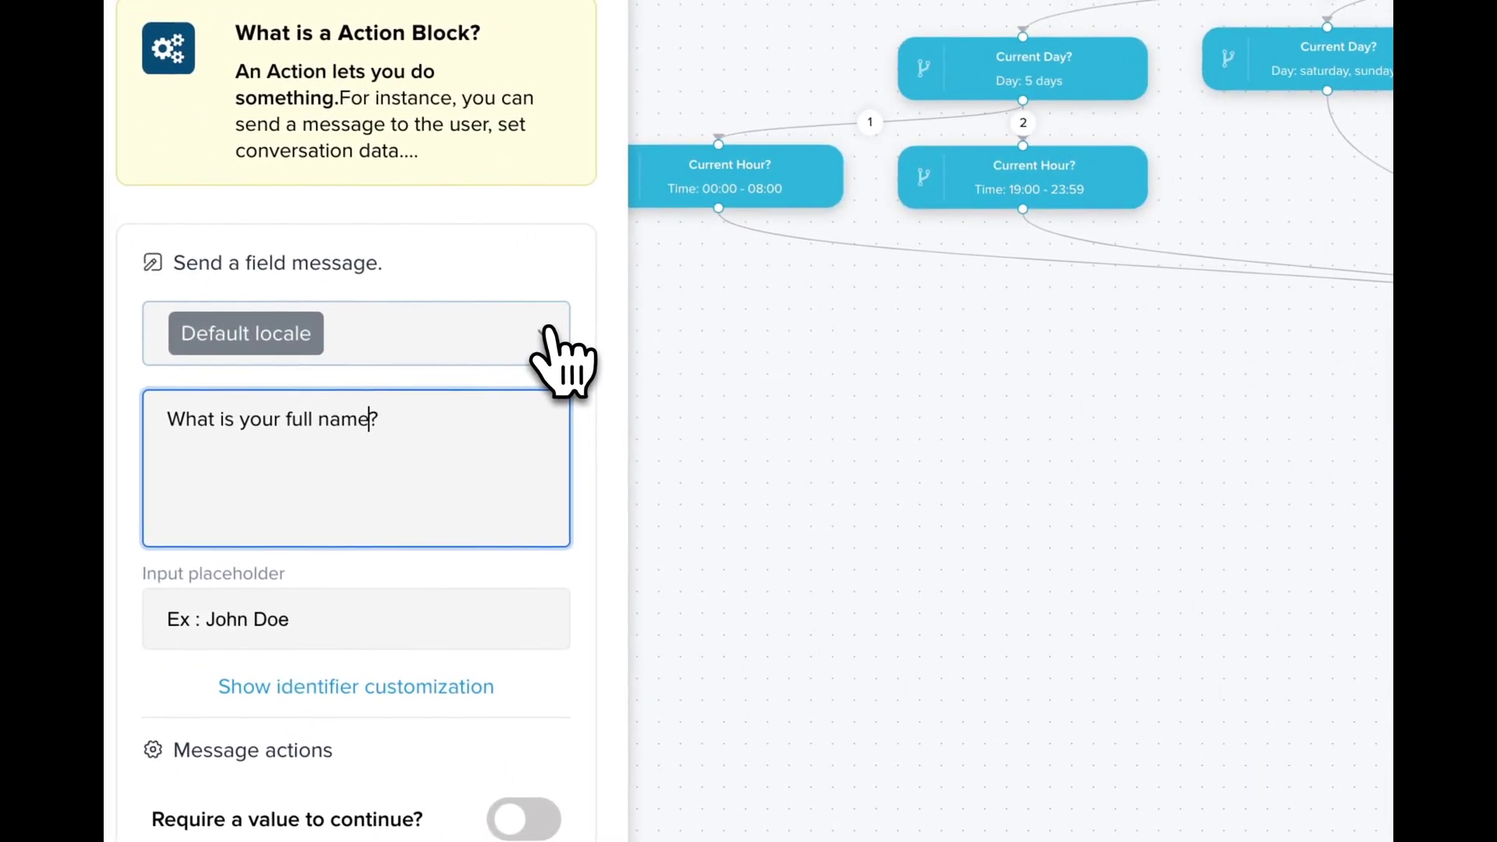
pyautogui.press('BackSpace')
pyautogui.press('BackSpace')
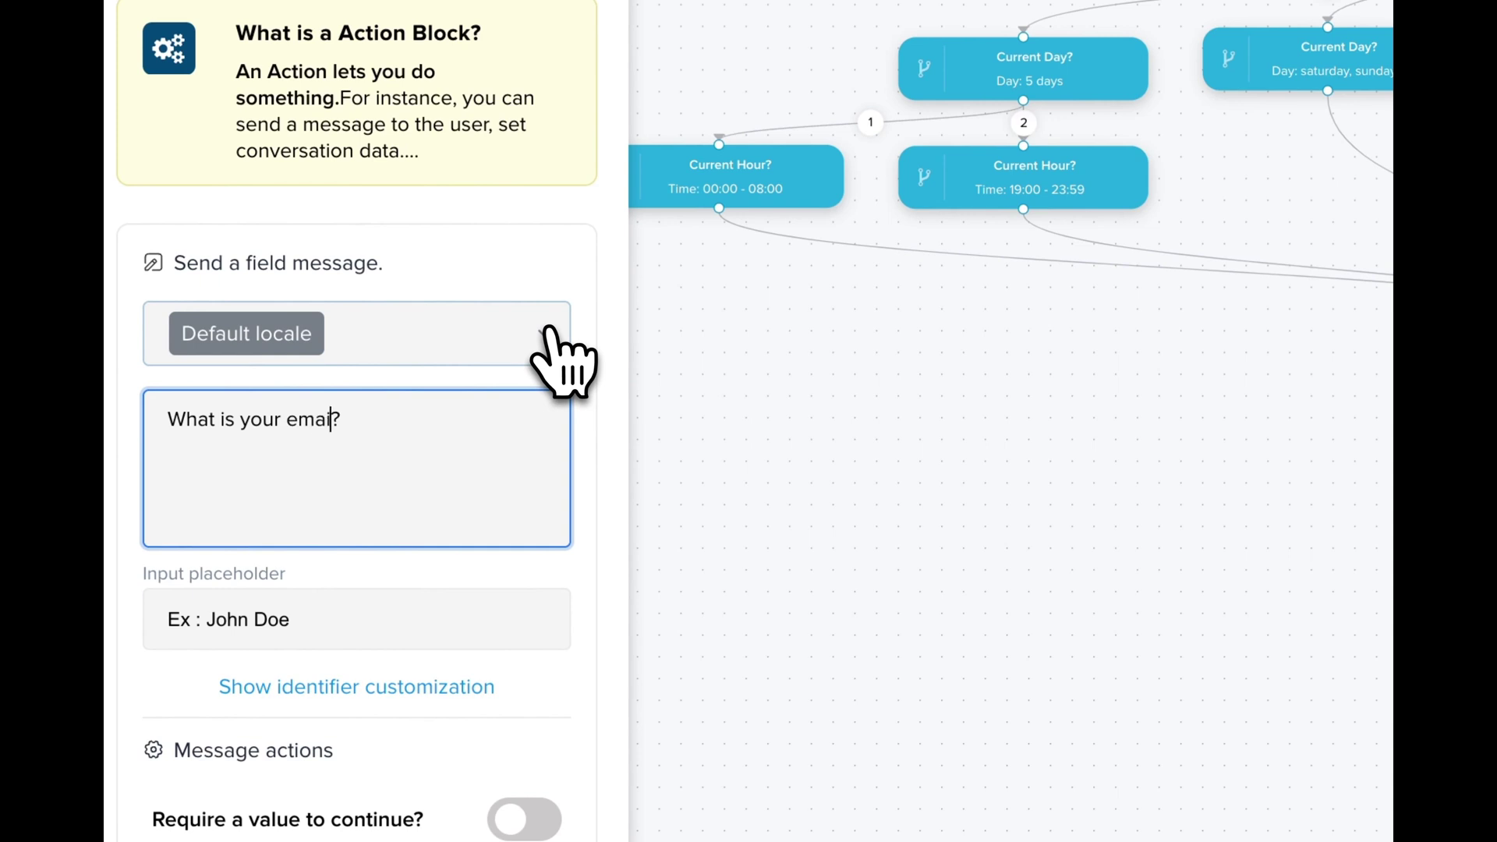
pyautogui.tripleClick(378, 618)
pyautogui.write('no')
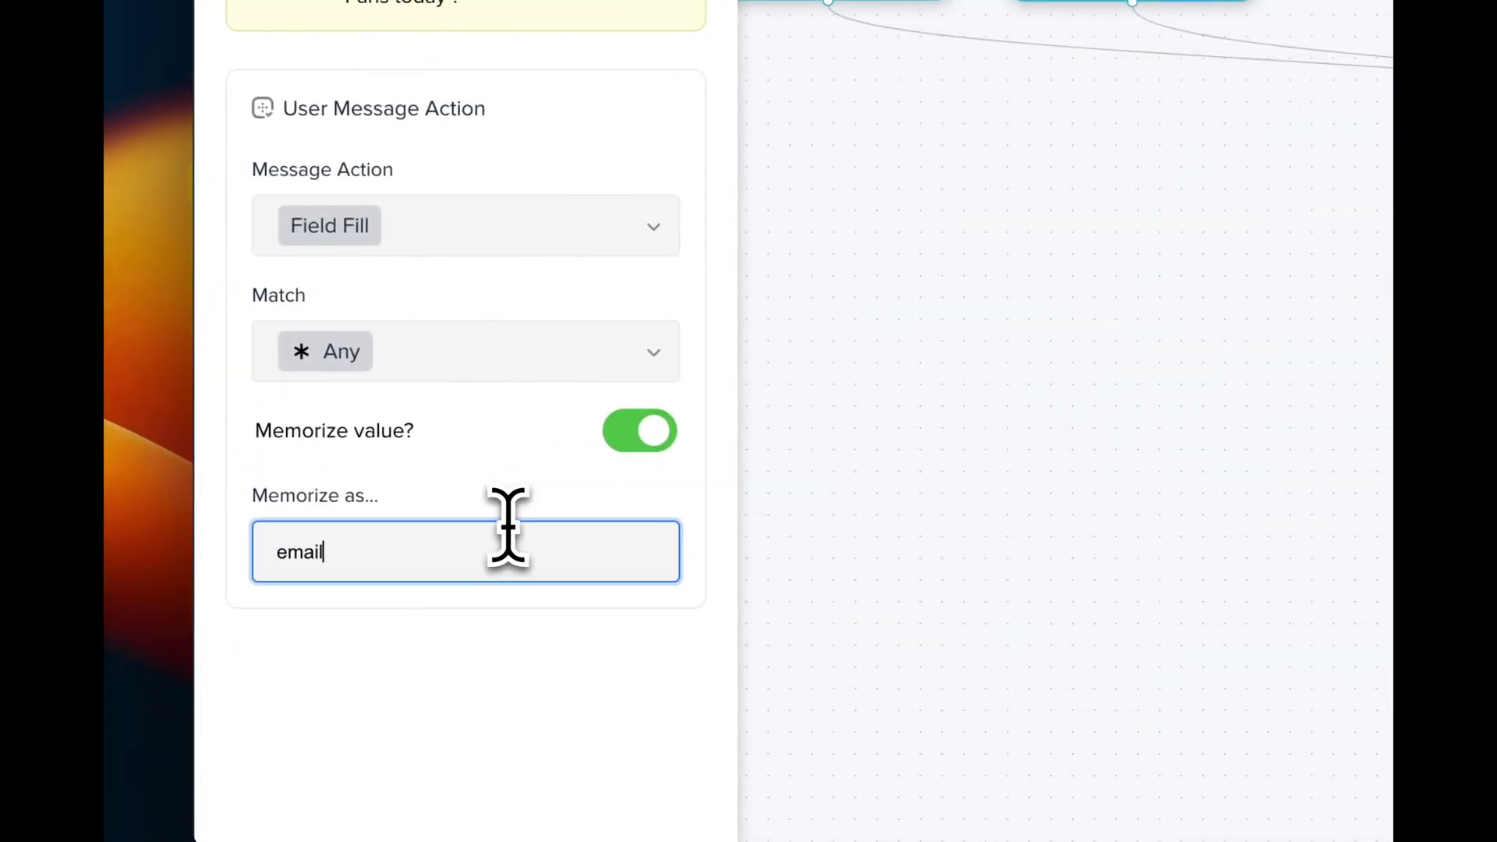
# Step: Add an Update User Email action using the bot-memory value email
pyautogui.click(668, 517)
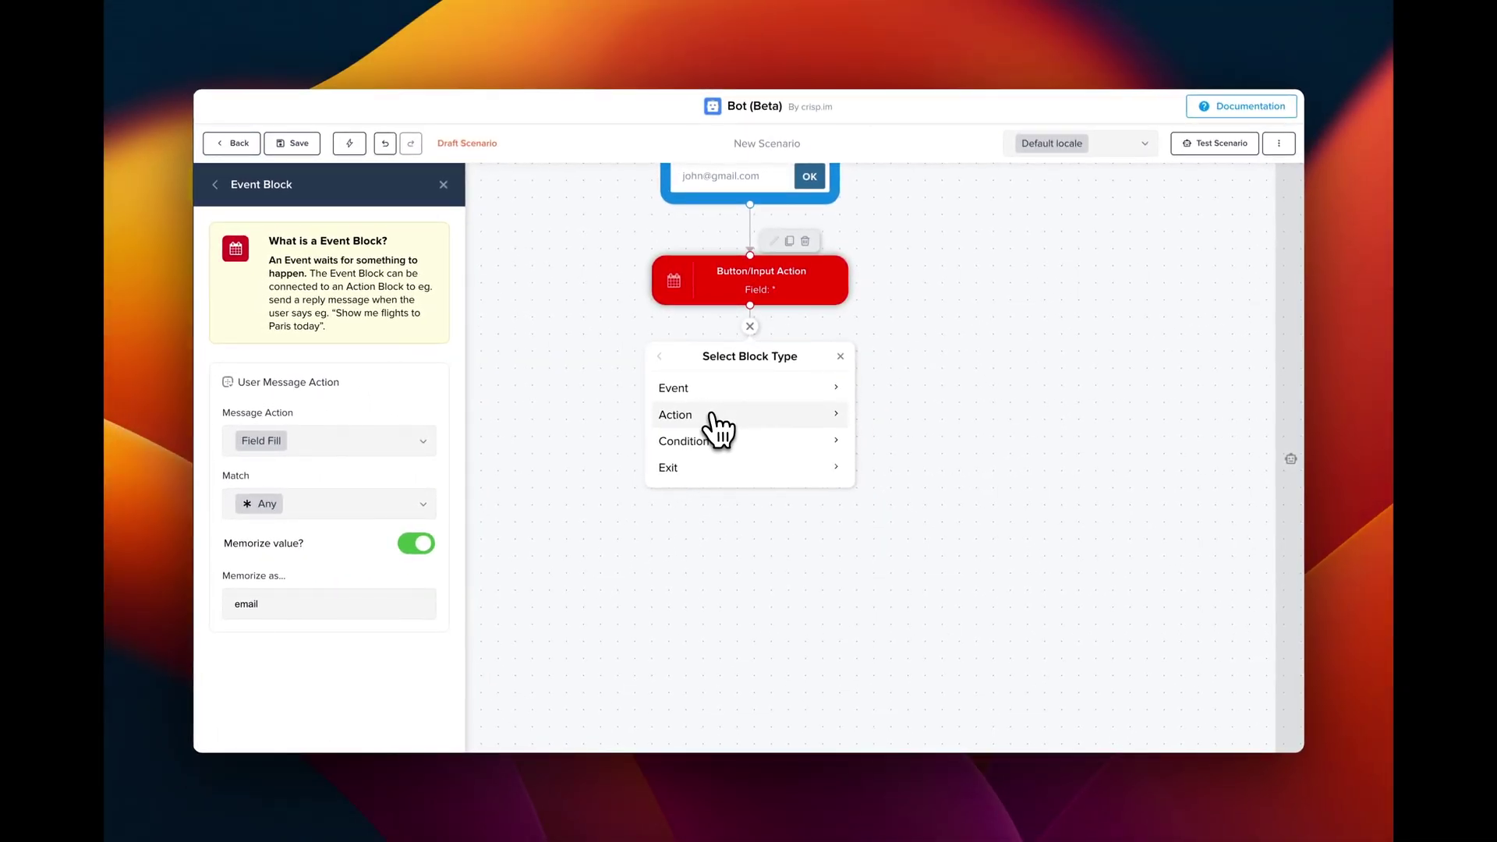
pyautogui.click(711, 417)
pyautogui.click(711, 418)
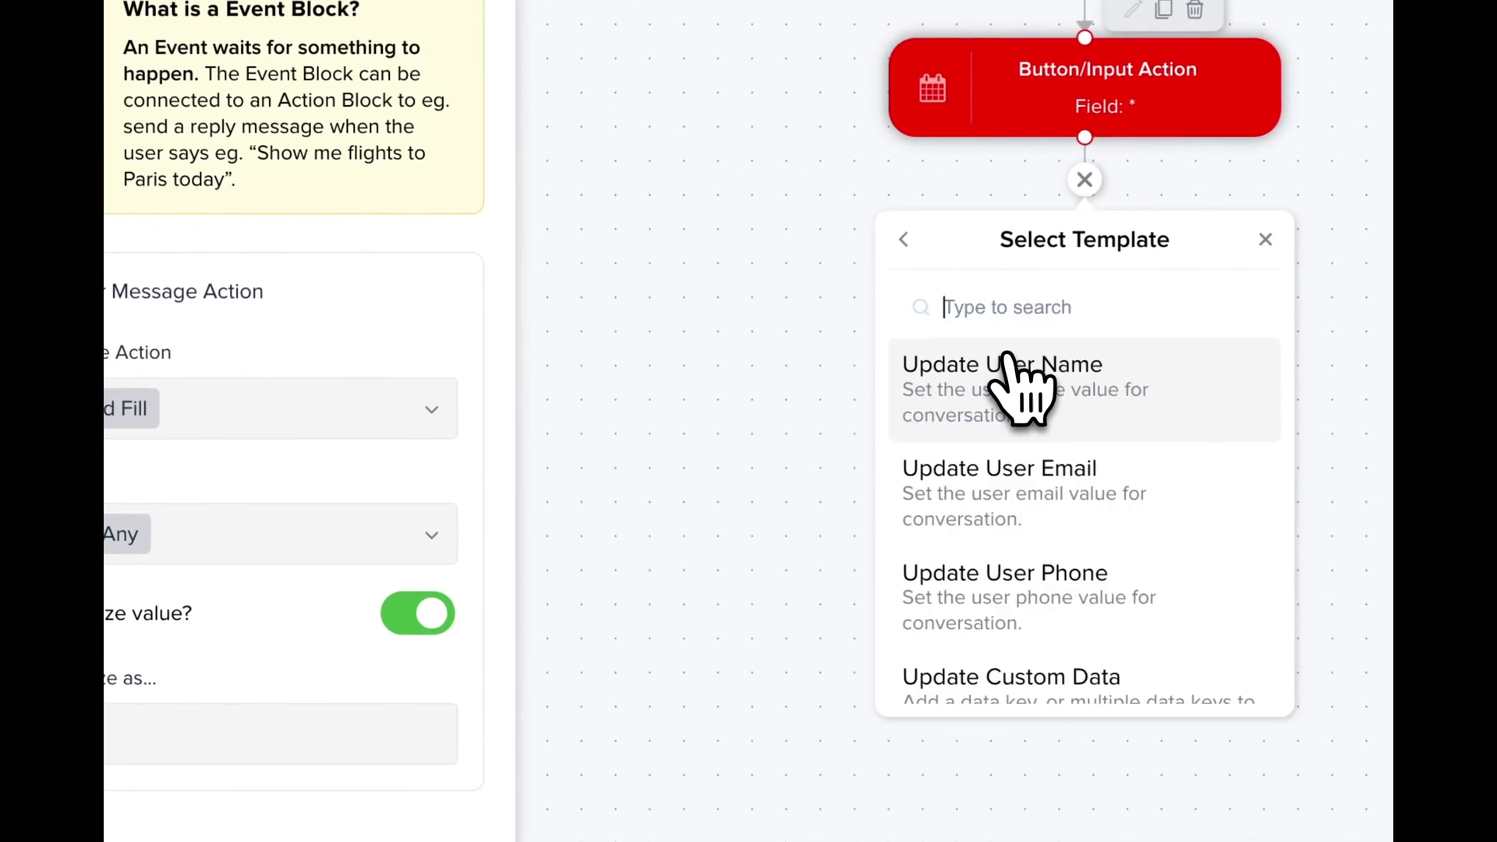
pyautogui.click(1014, 483)
pyautogui.click(327, 448)
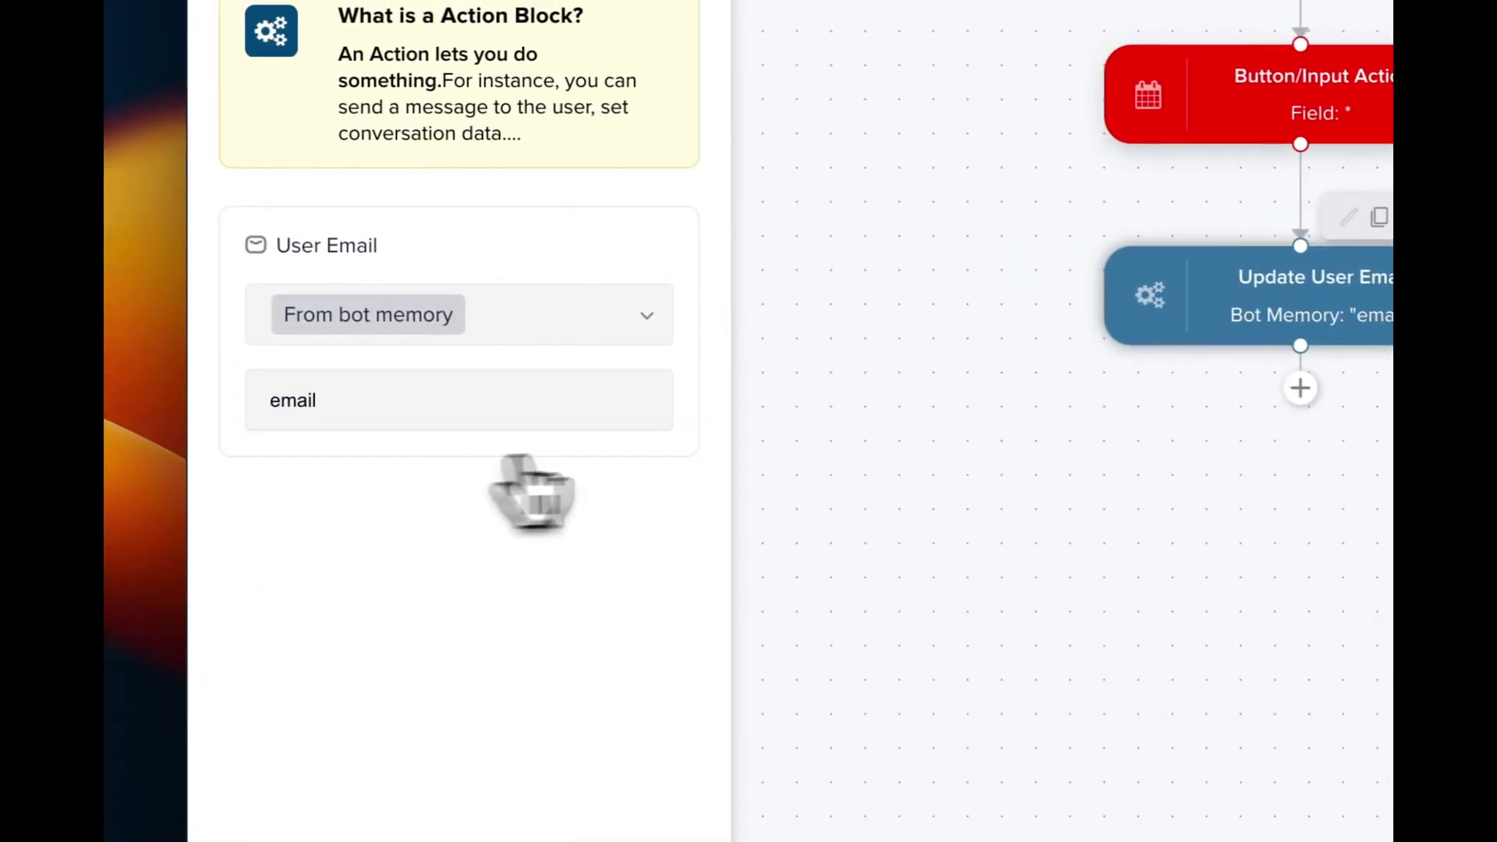
# Step: Follow it with a 'Thank you 🙂' text message
pyautogui.click(1299, 388)
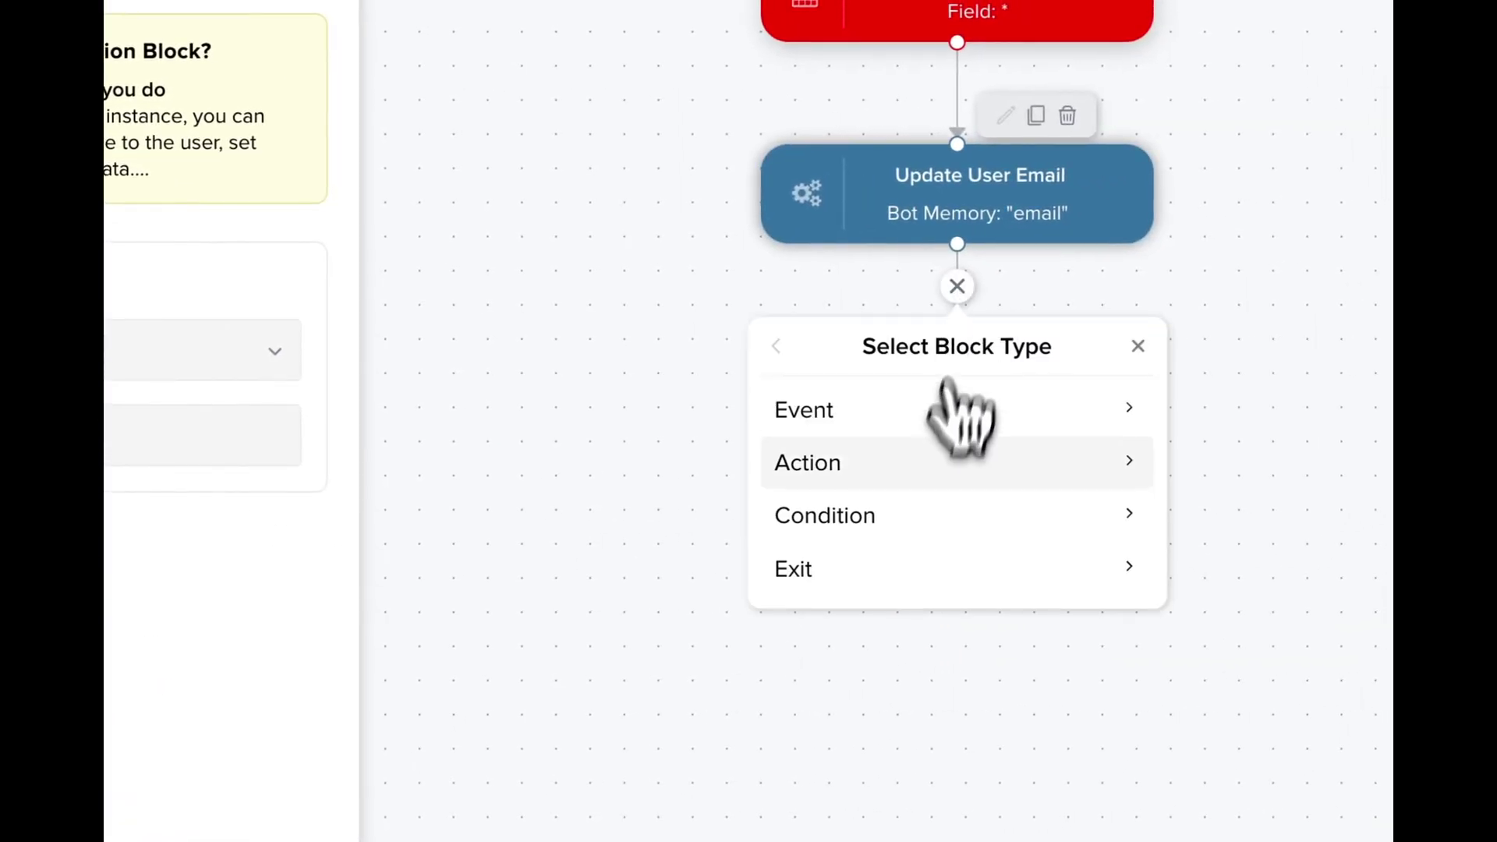
pyautogui.click(926, 421)
pyautogui.click(916, 483)
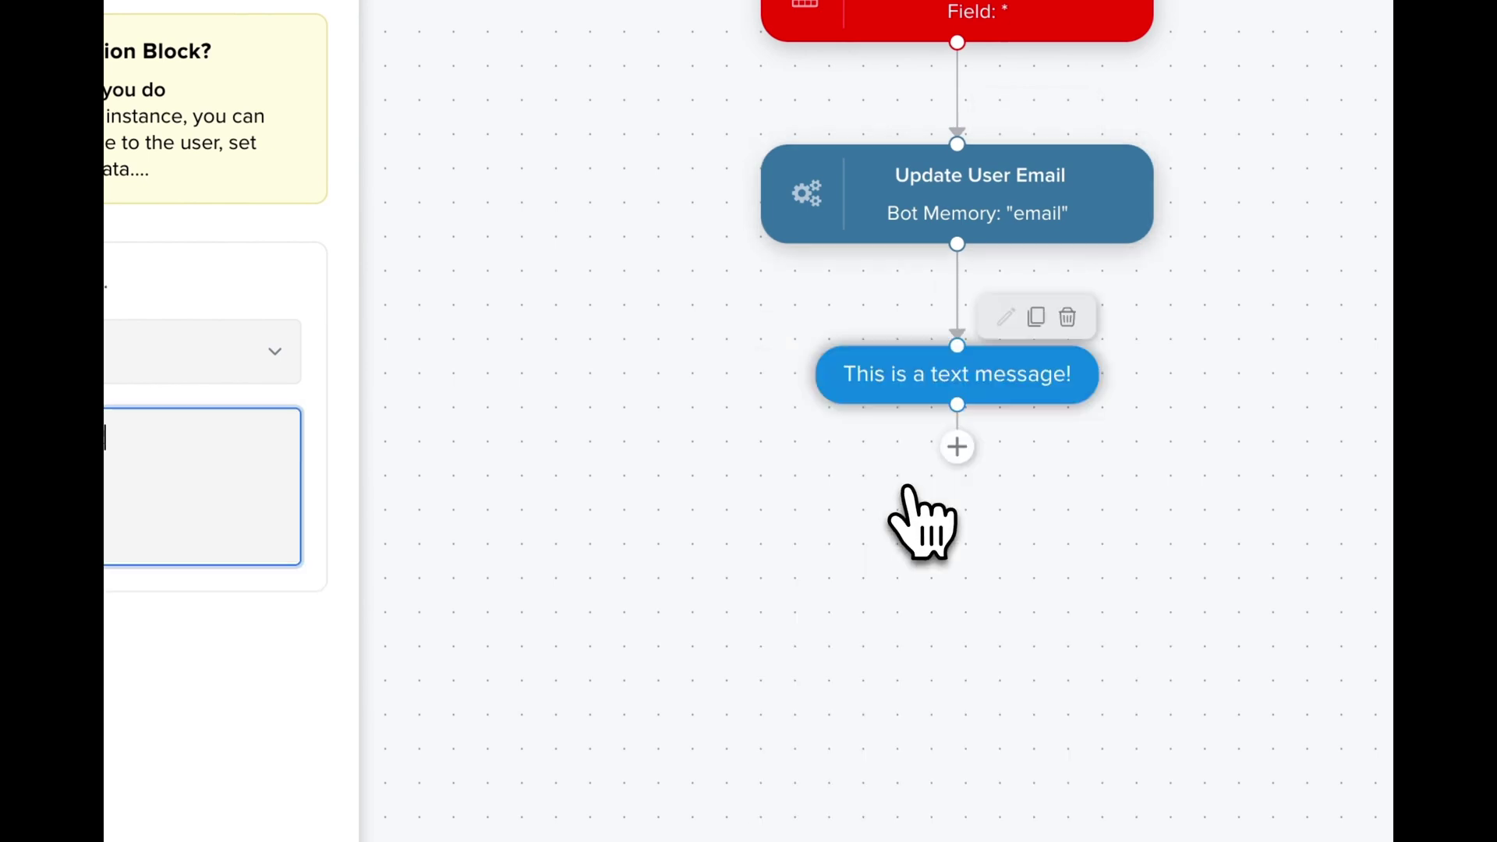
pyautogui.write('Thank you 🙂')
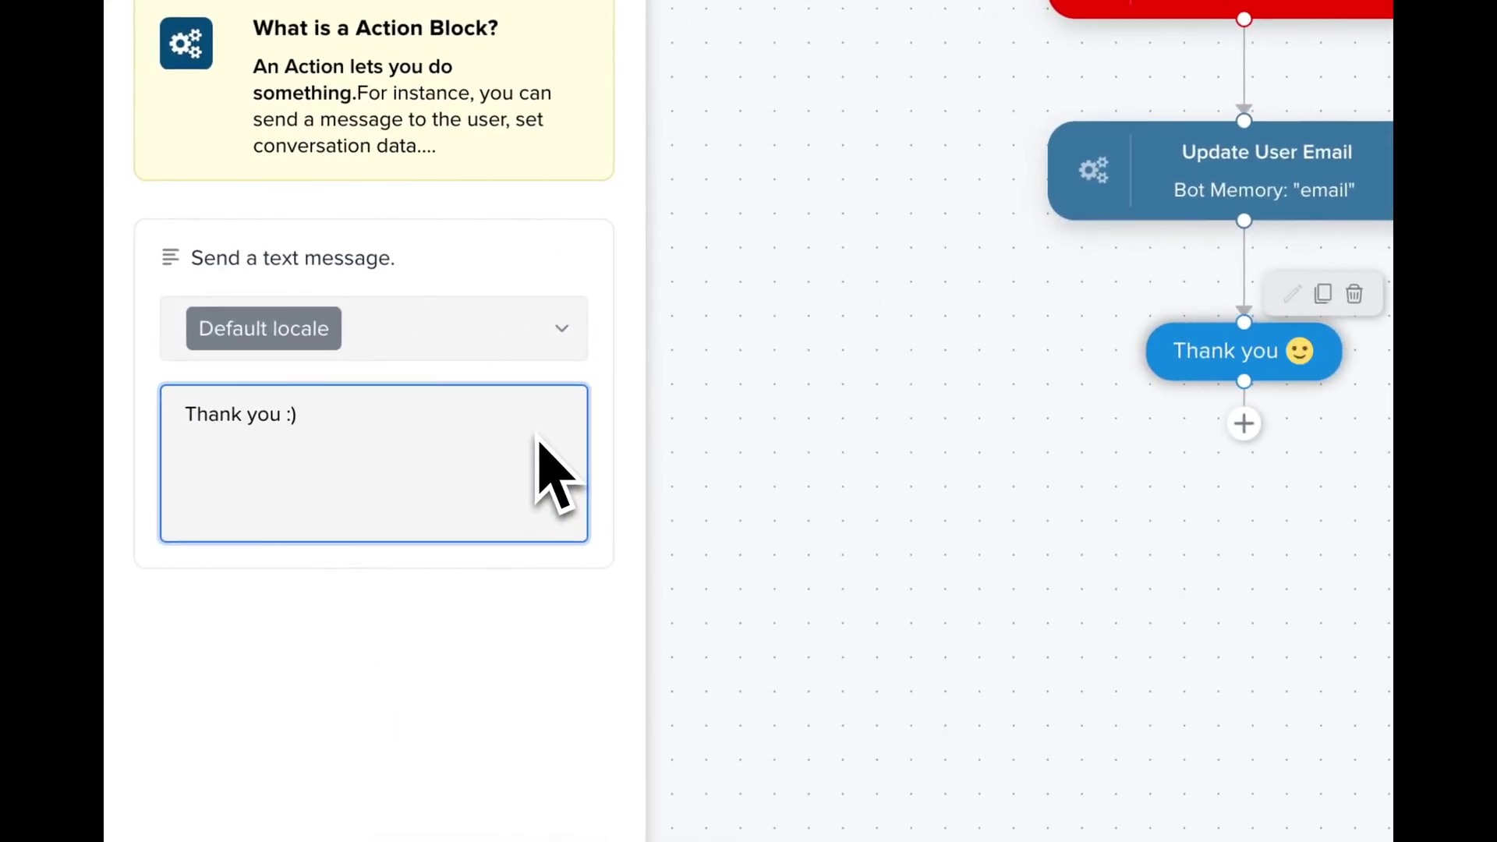
# Step: Add a button picker after Thank you with buttons Accounting, Order issue and Delivery
pyautogui.click(1244, 423)
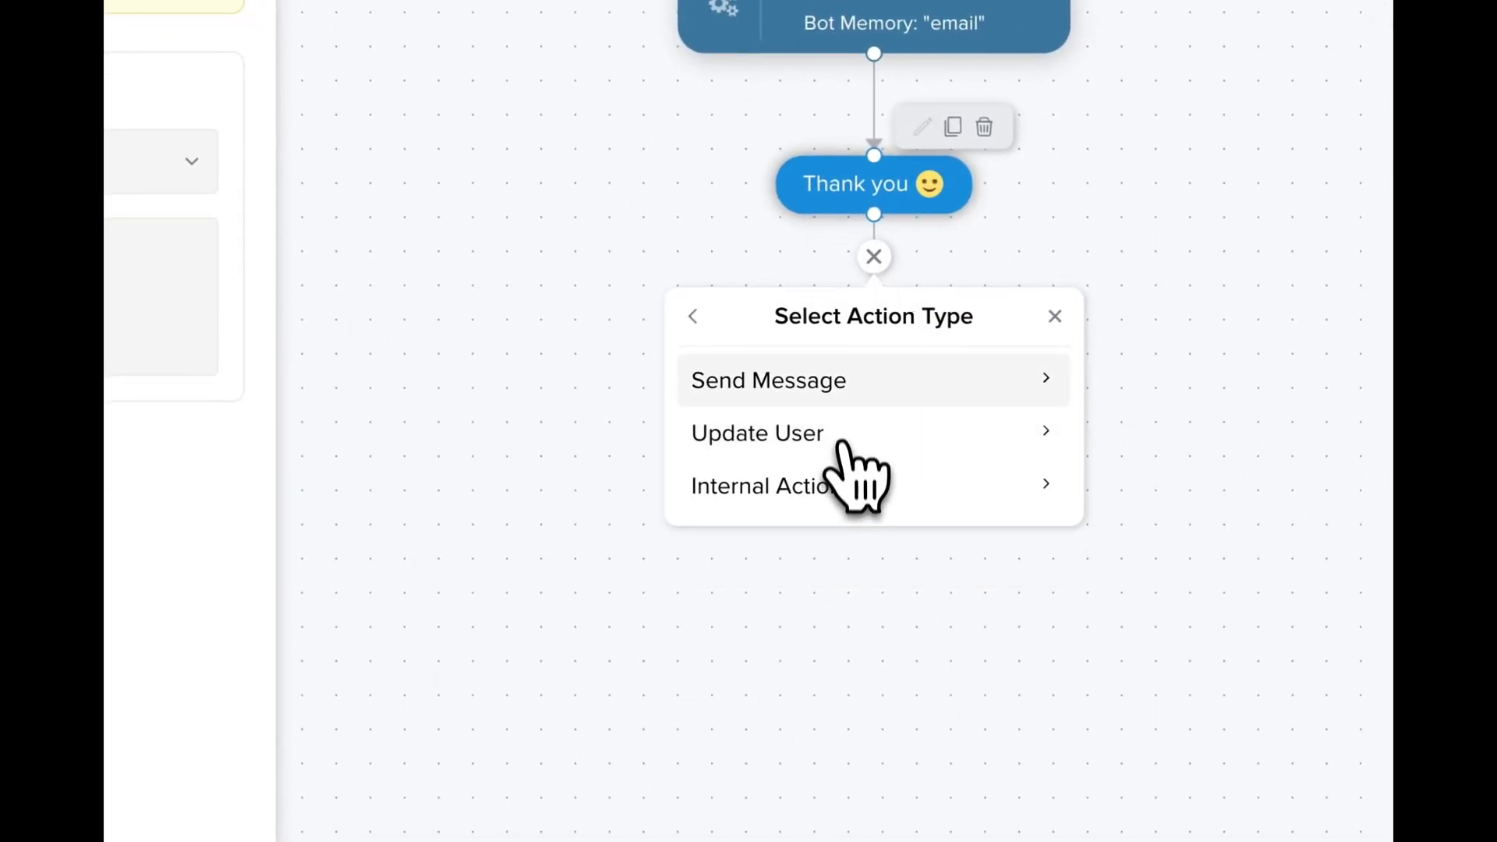
pyautogui.click(838, 390)
pyautogui.click(873, 636)
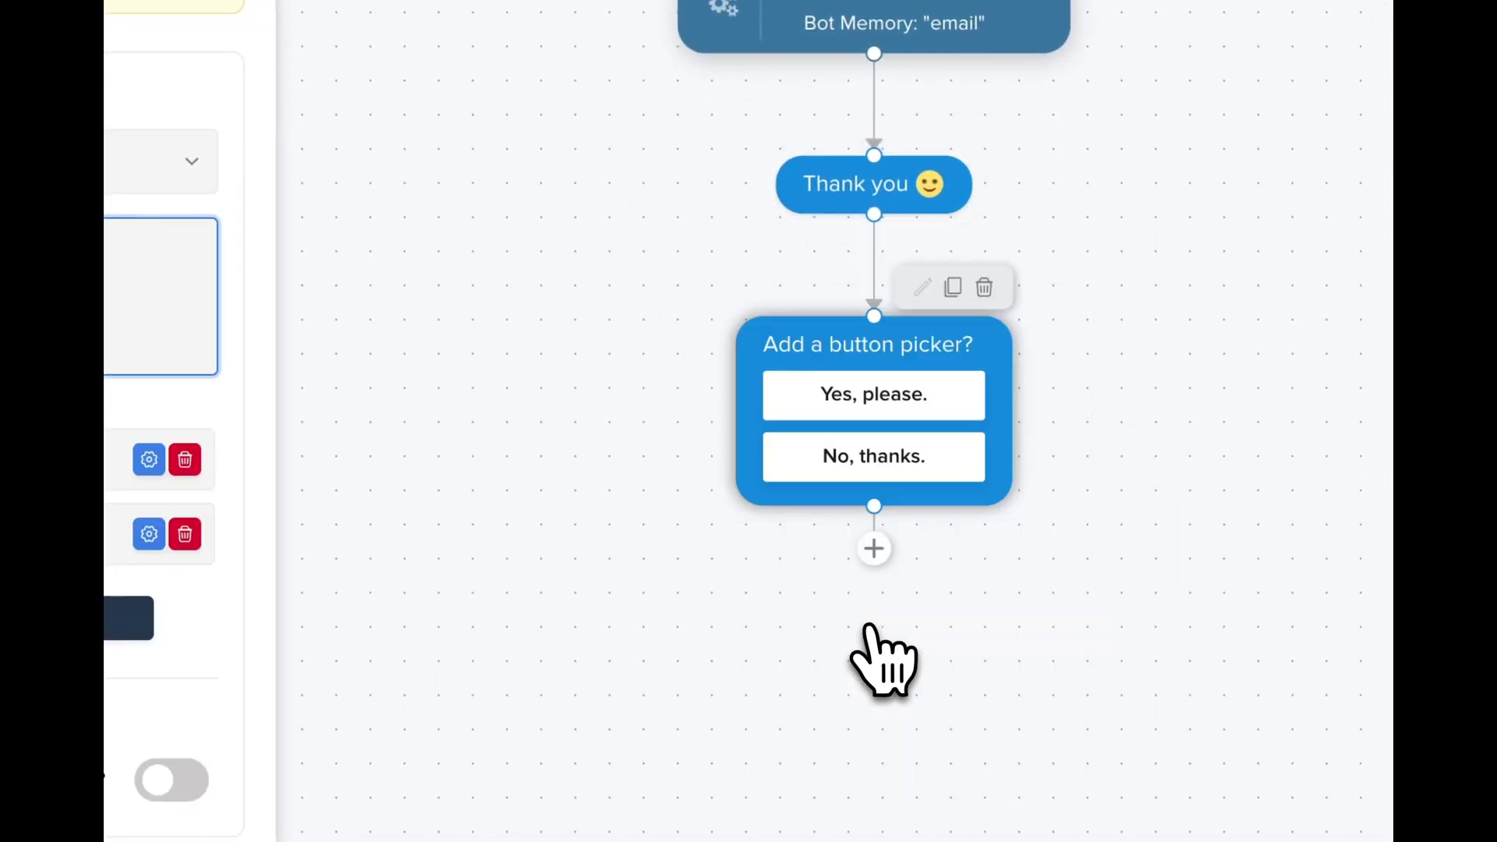
pyautogui.write('What is you')
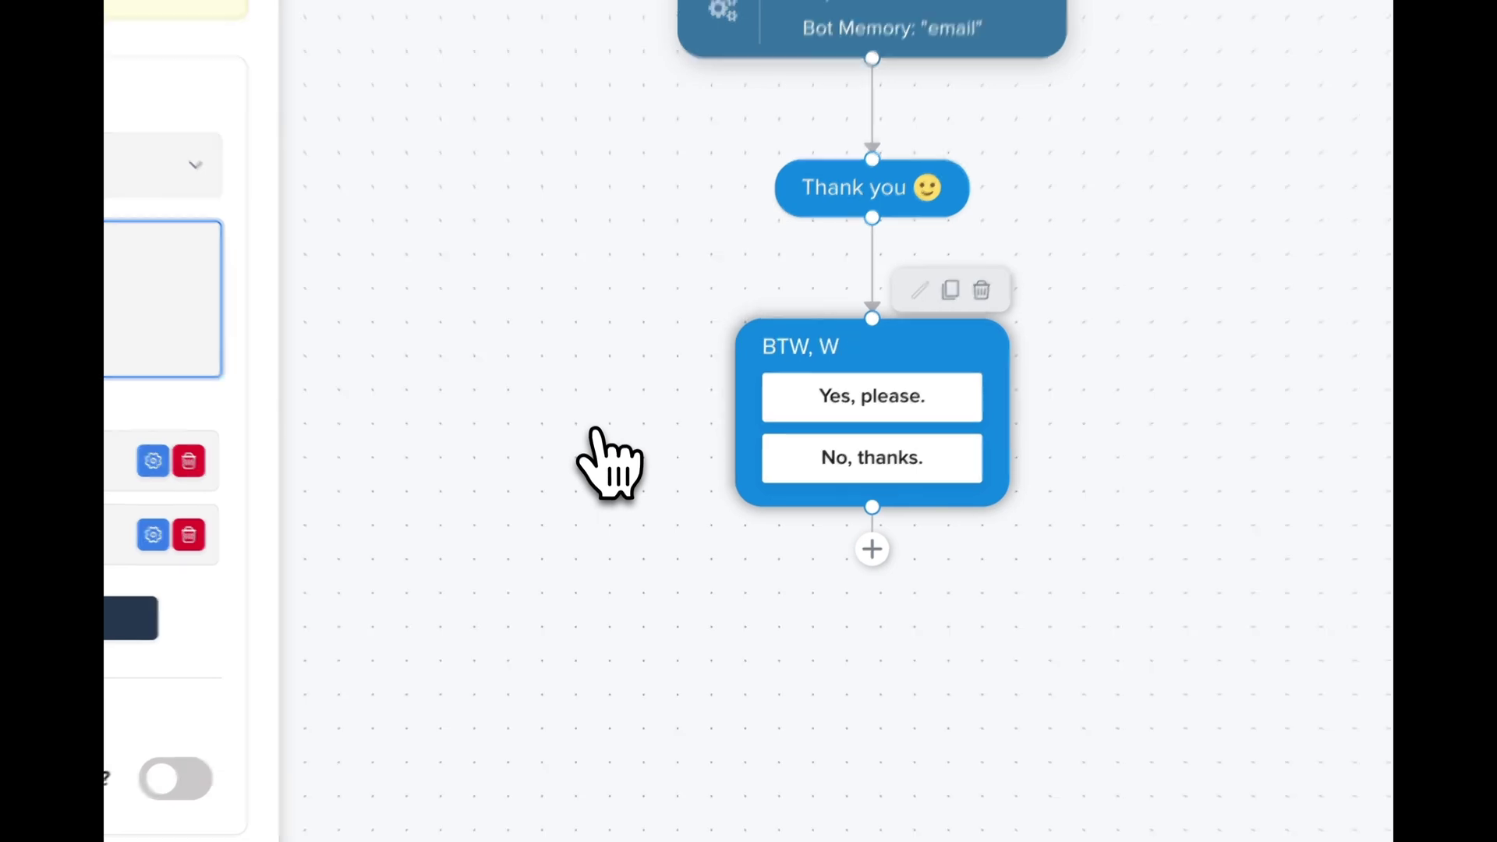
pyautogui.write('r issue about?')
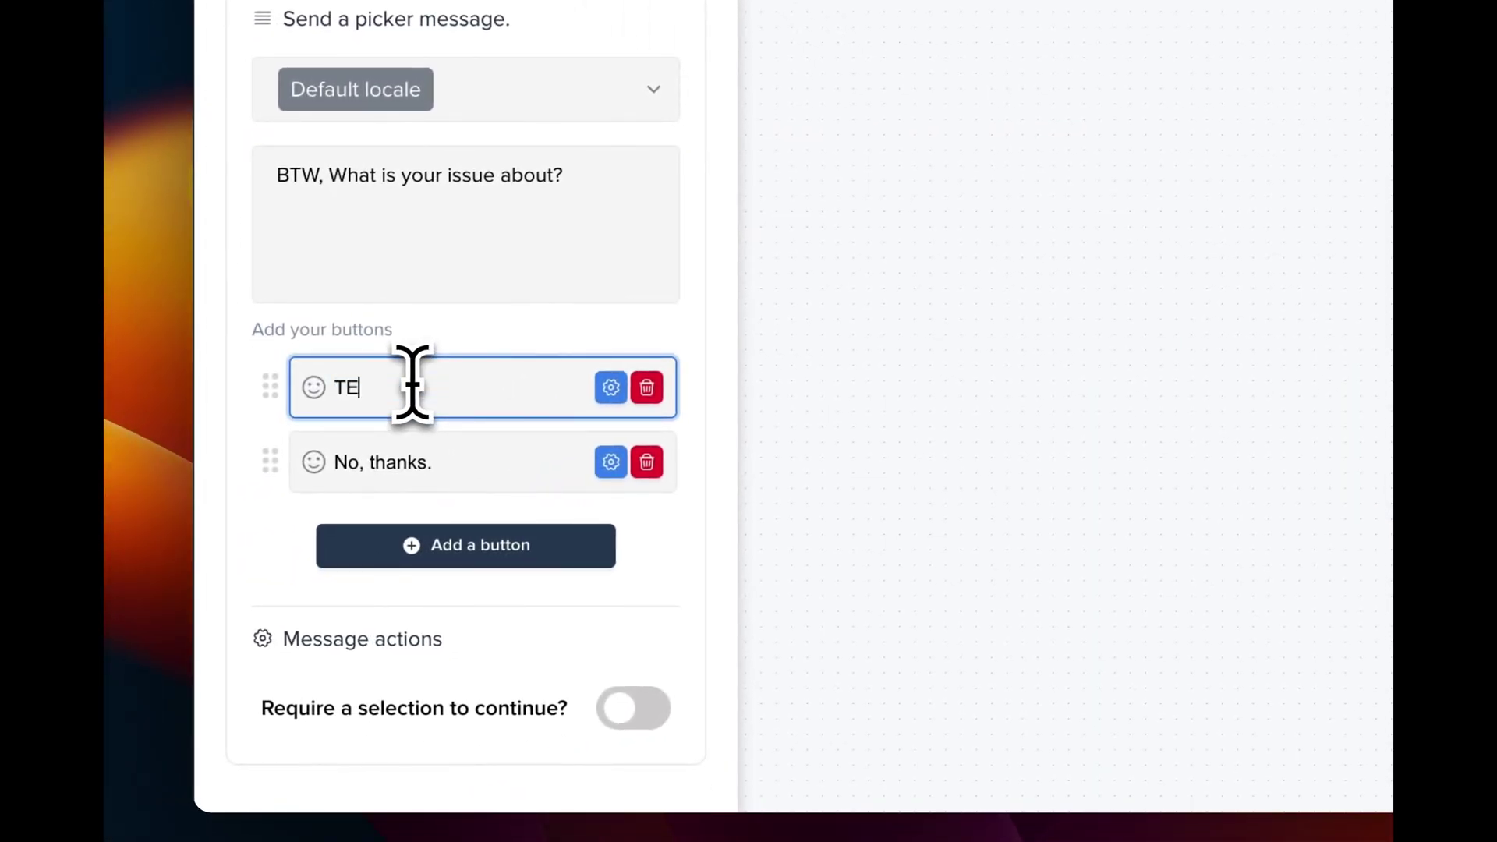
pyautogui.write('Accounting')
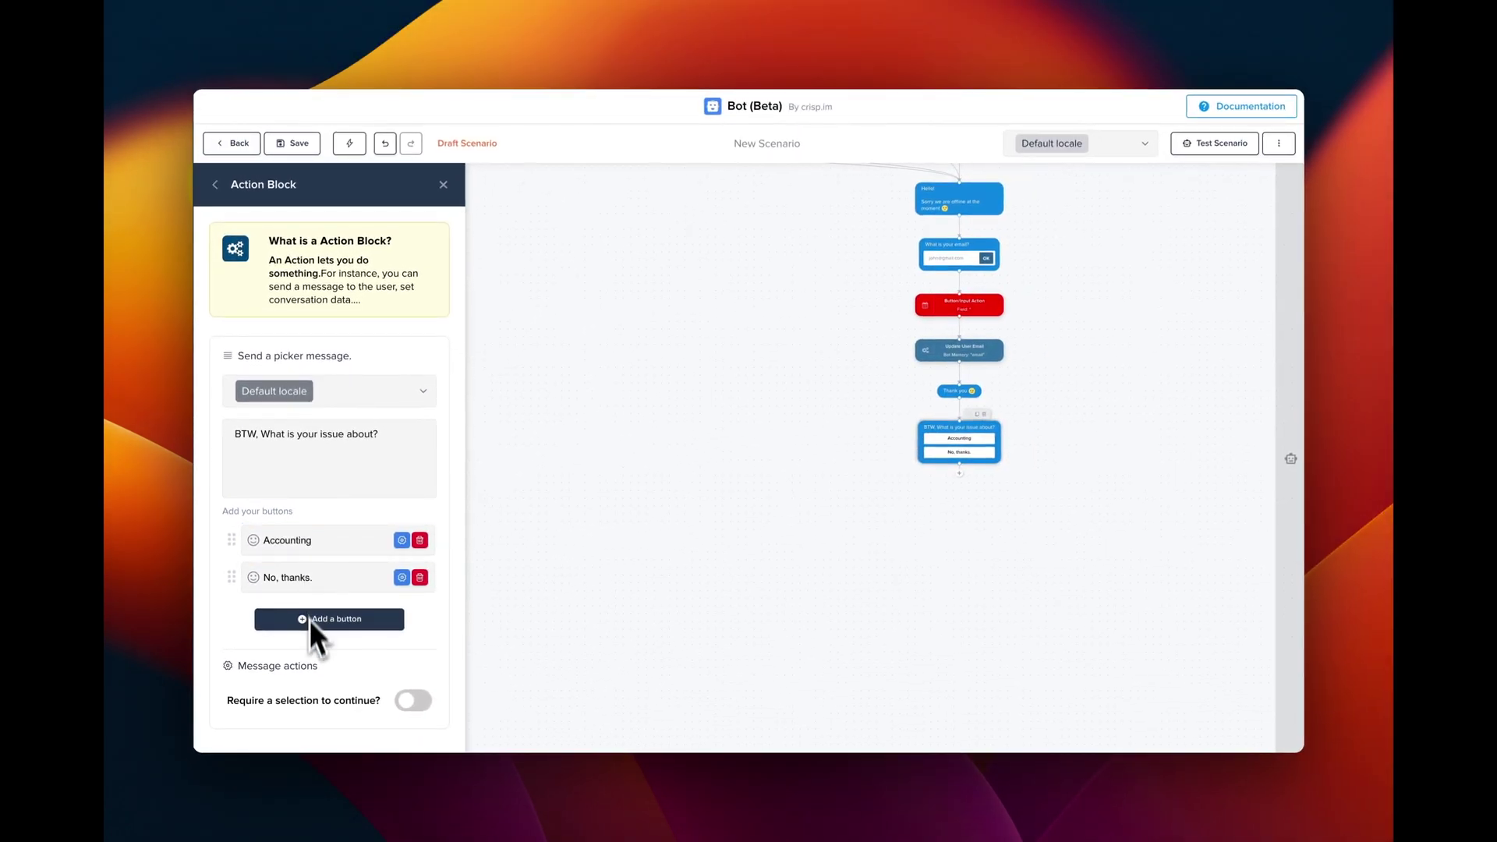
pyautogui.tripleClick(304, 576)
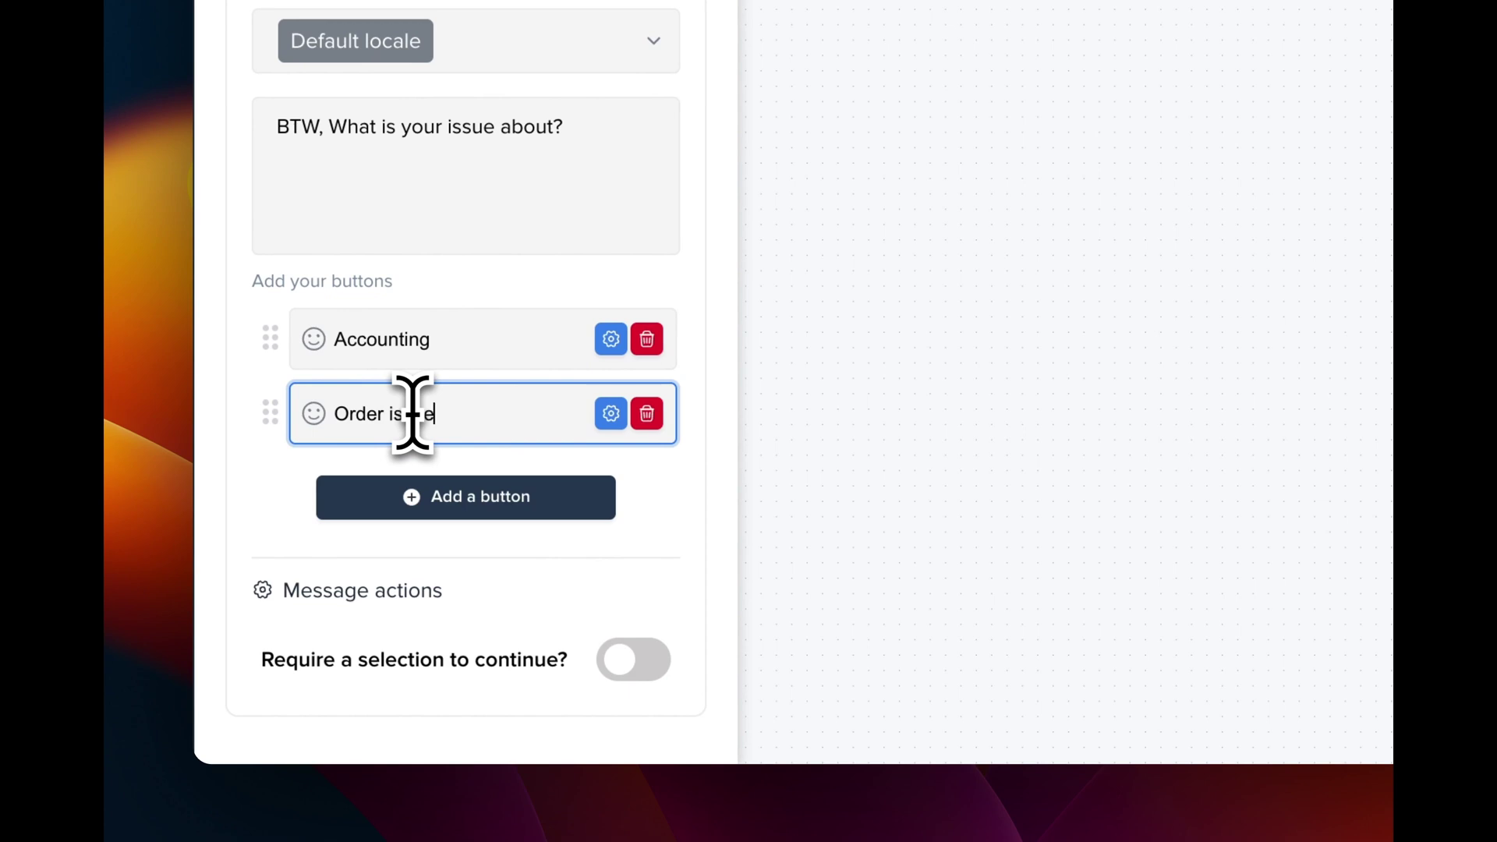
pyautogui.click(425, 496)
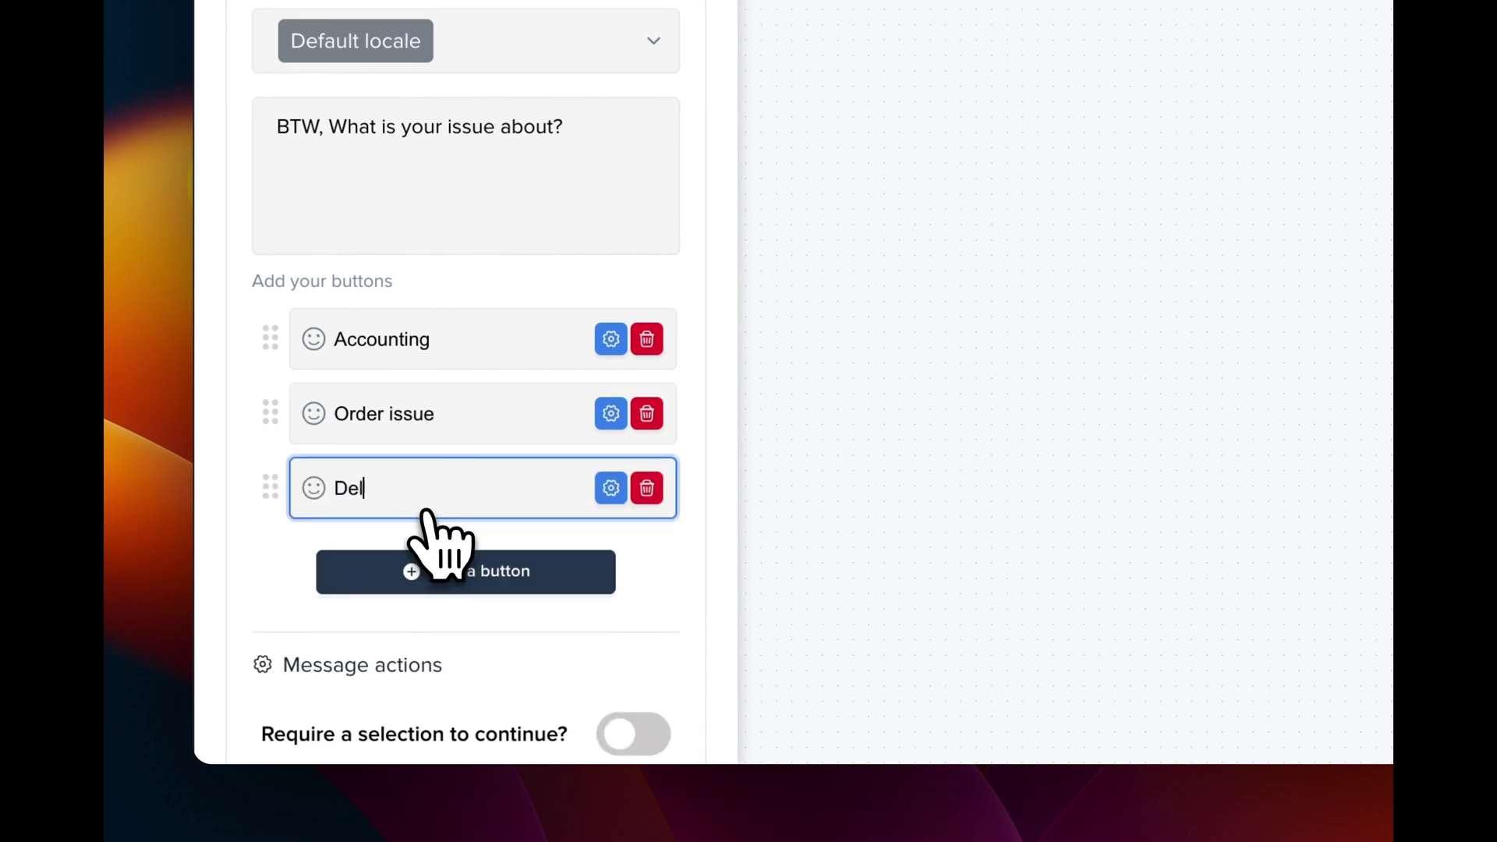
# Step: Finish the Delivery choice label and add response branches for Accounting, Order issue and Delivery
pyautogui.write('Deliver')
pyautogui.write('y')
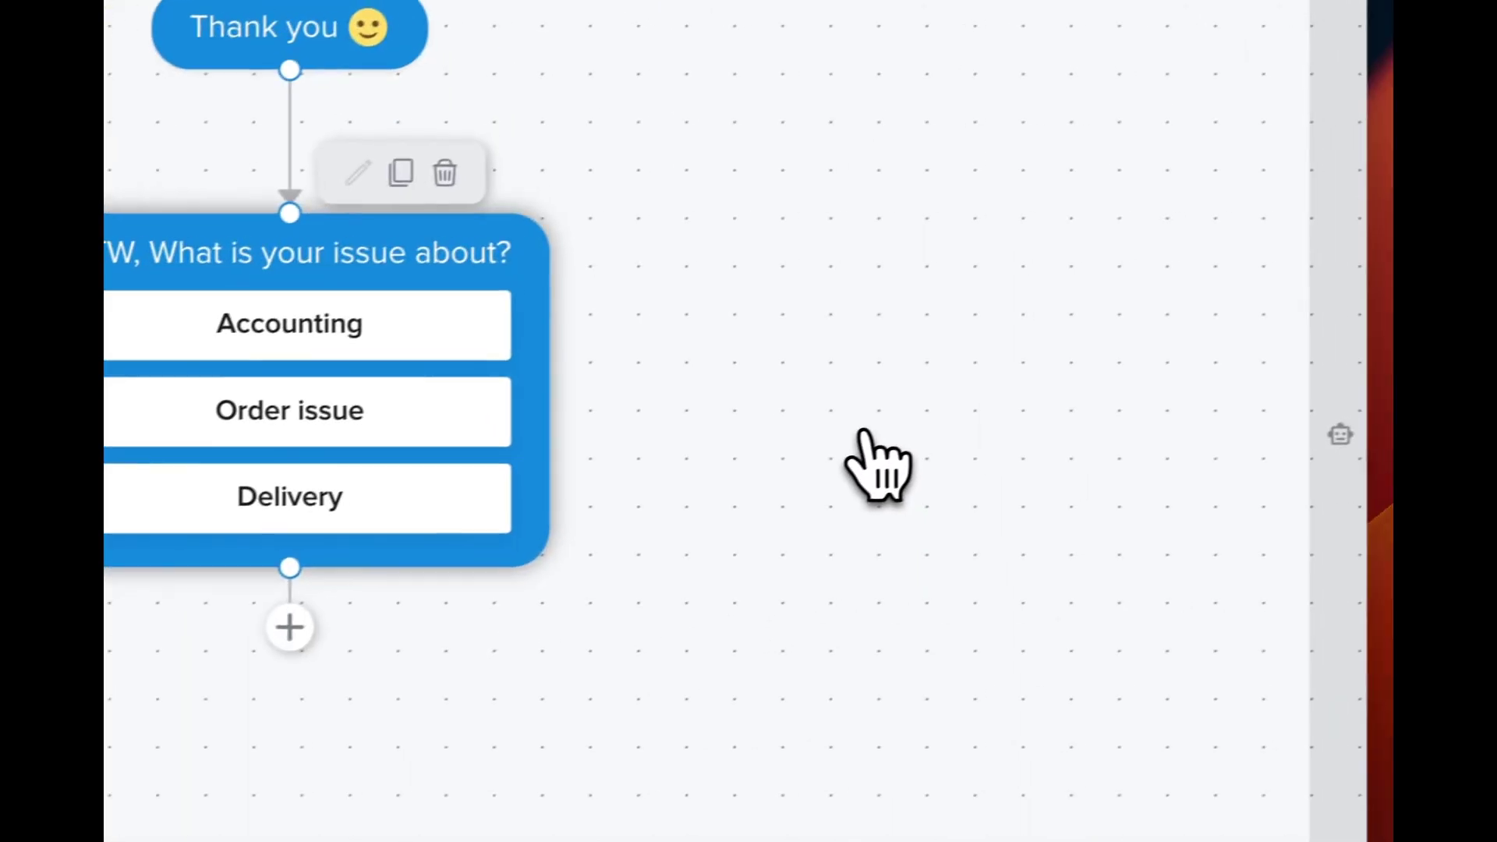
pyautogui.click(495, 332)
pyautogui.click(495, 419)
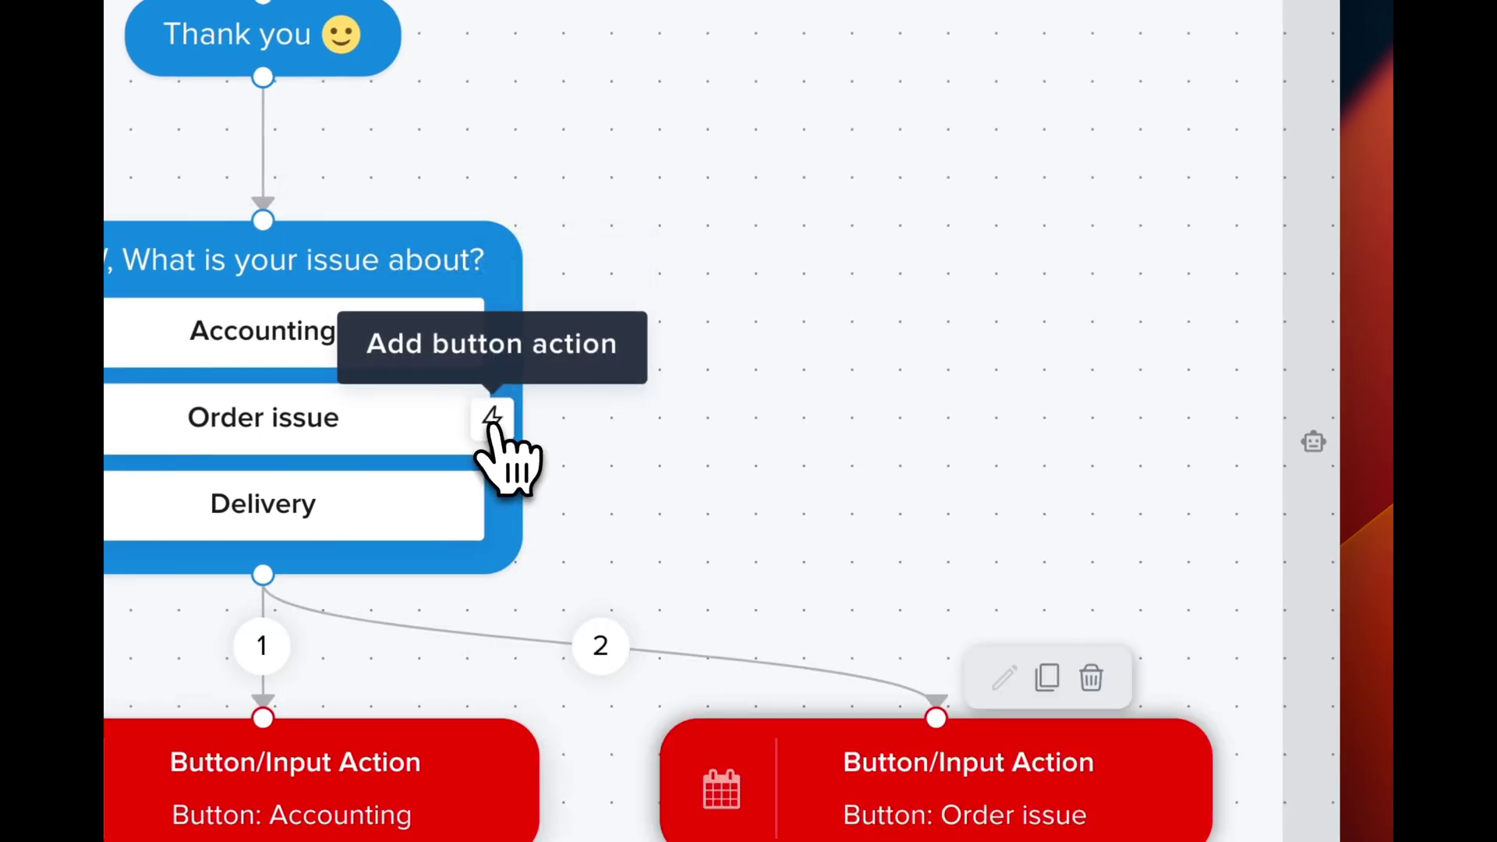
pyautogui.click(493, 505)
# Step: Pan and zoom the canvas to review the flow from start to the new branches
pyautogui.scroll(-5, 895, 467)
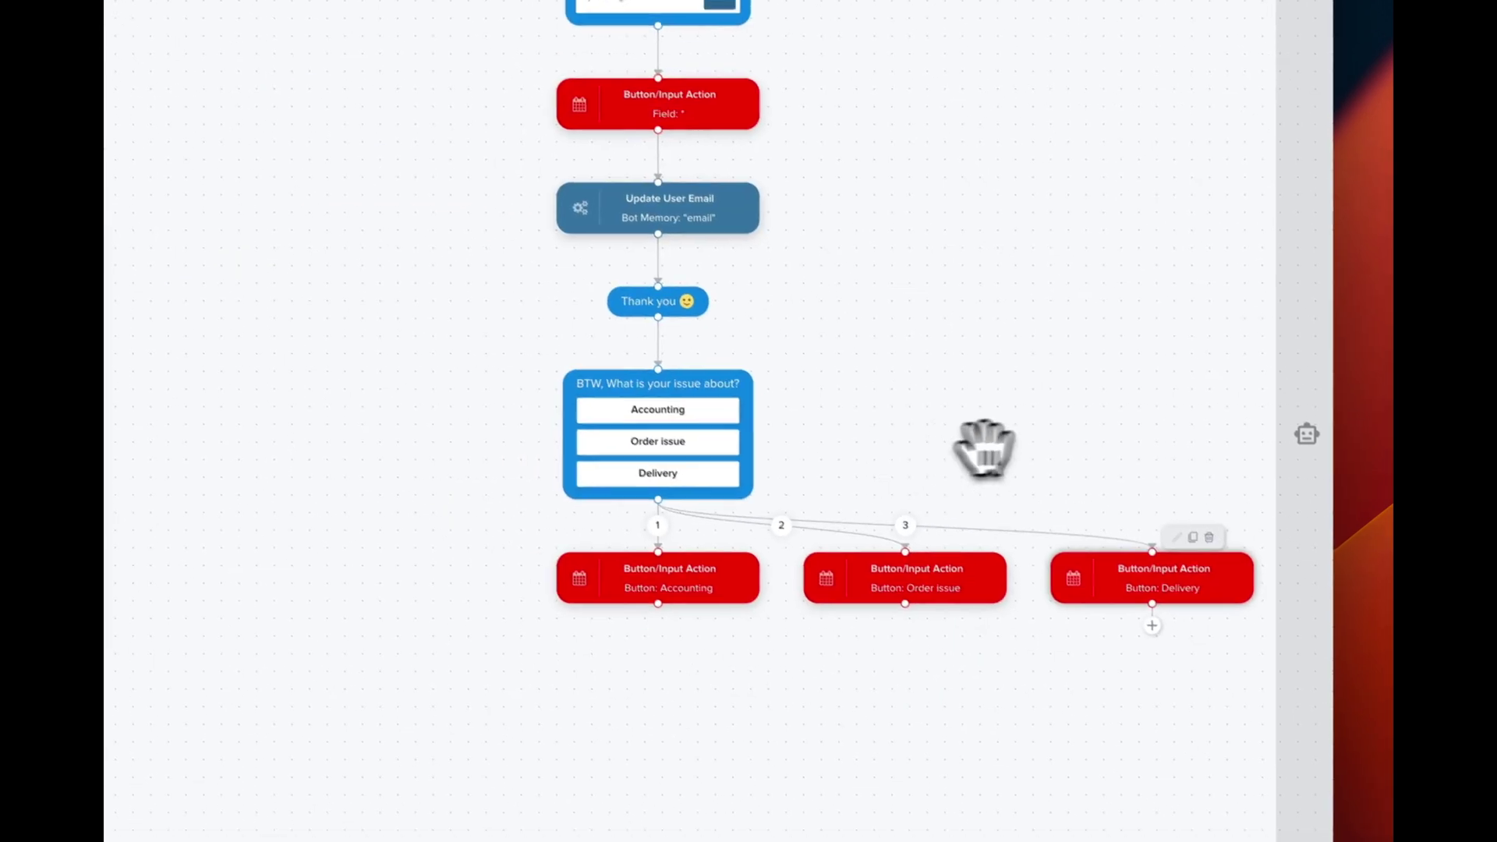
pyautogui.moveTo(986, 444); pyautogui.dragTo(593, 580)
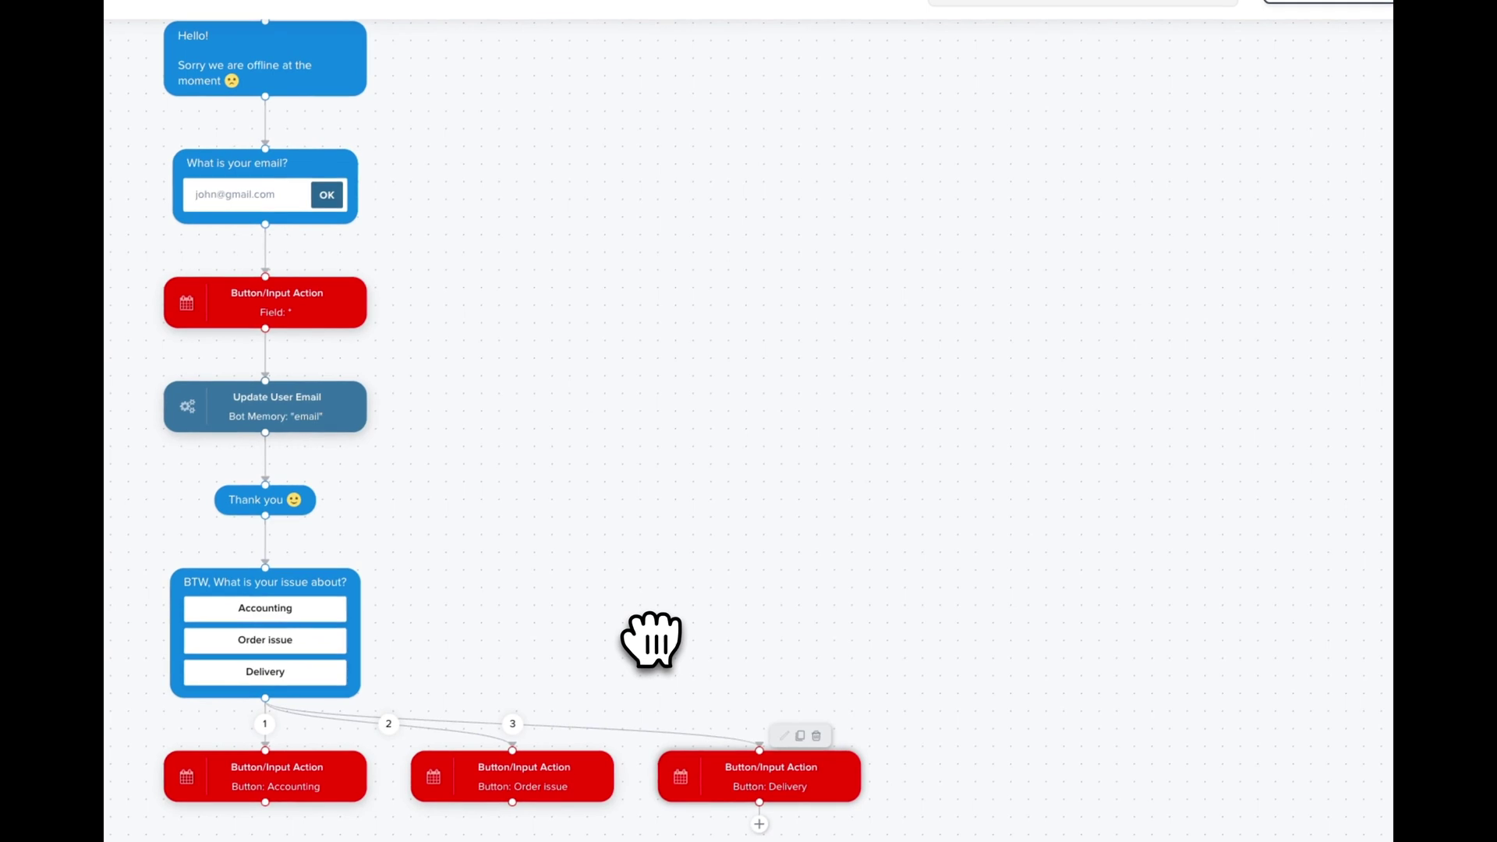
pyautogui.moveTo(693, 491); pyautogui.dragTo(797, 628)
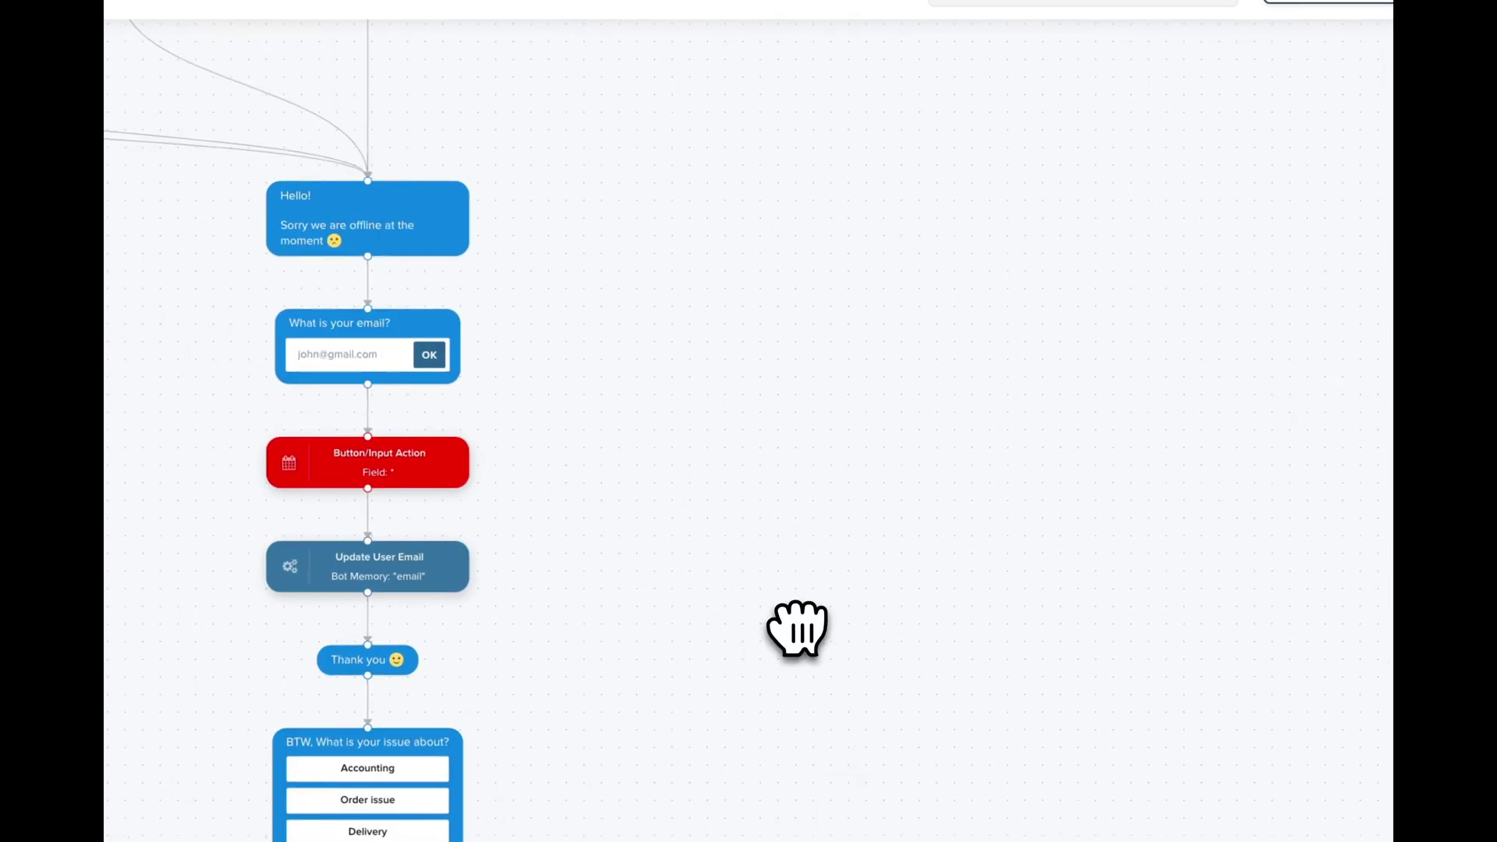
pyautogui.scroll(-5, 797, 627)
pyautogui.scroll(5, 797, 628)
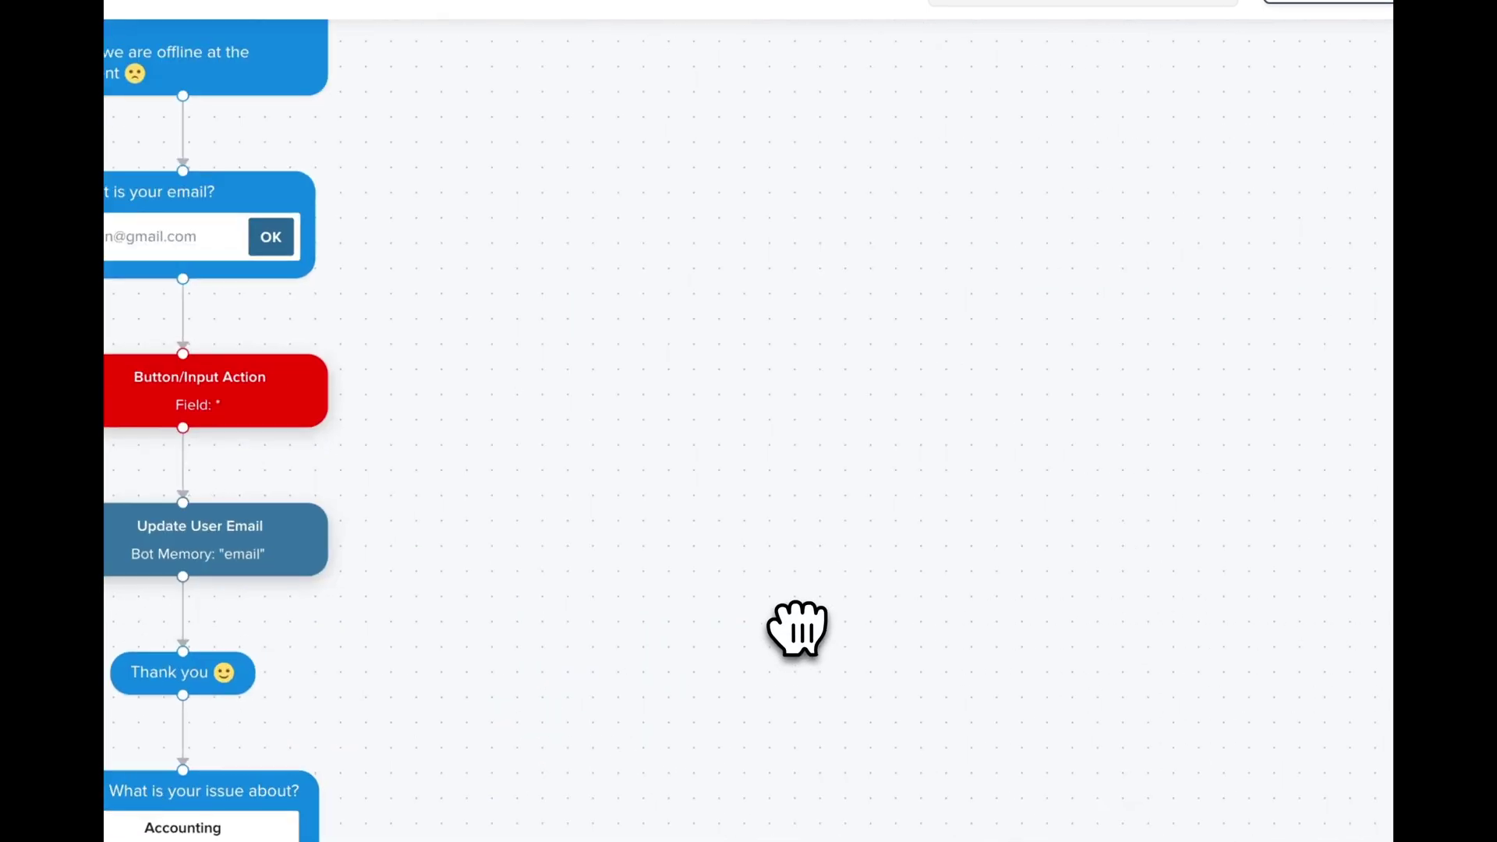
pyautogui.moveTo(795, 625); pyautogui.dragTo(892, 207)
# Step: Save the scenario draft and send 'Hello!' to the bot in a live test chat
pyautogui.click(414, 177)
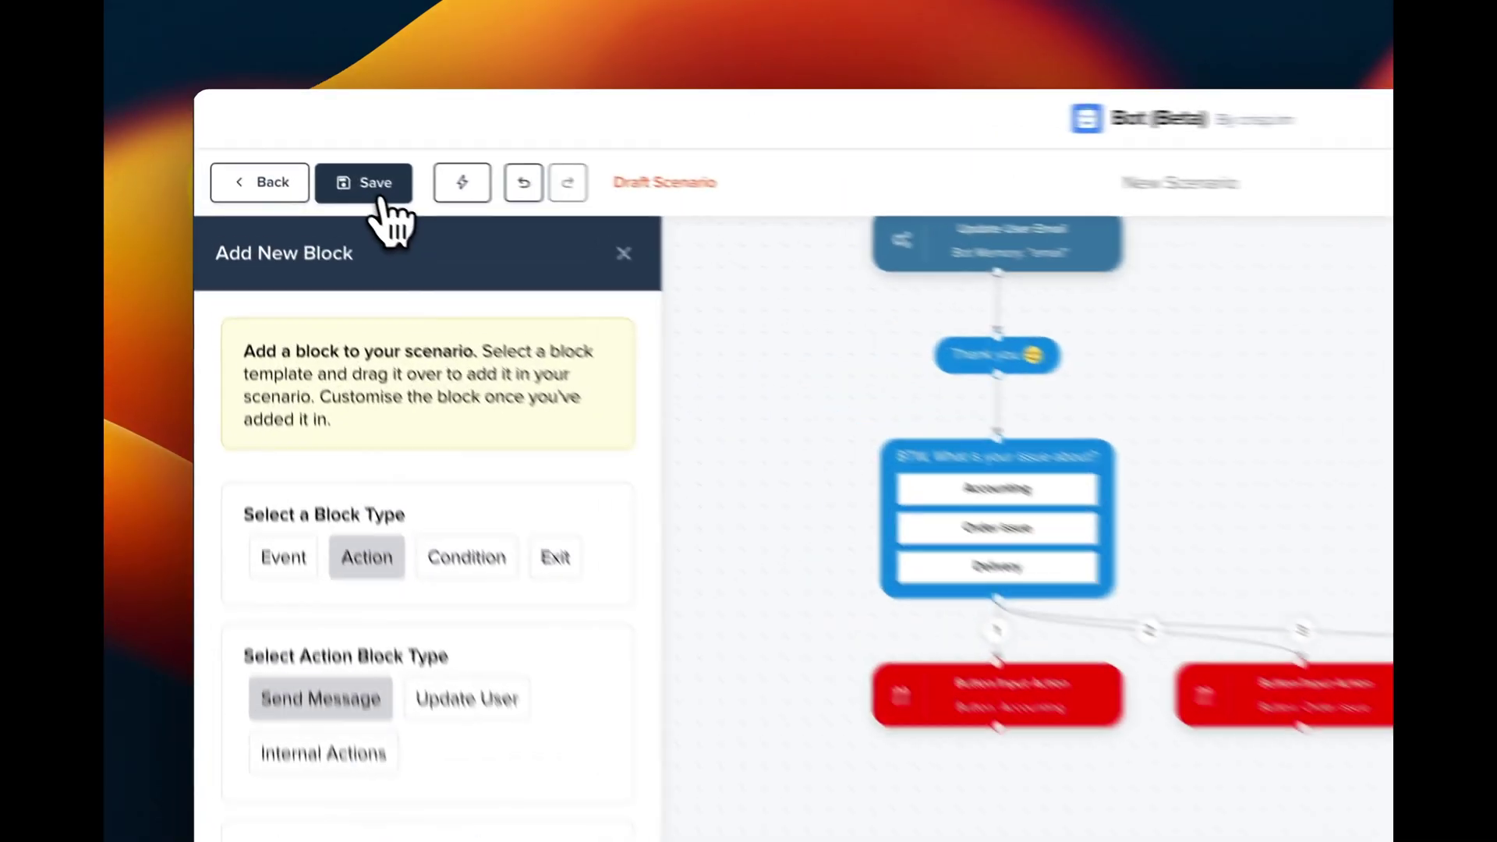
pyautogui.click(303, 154)
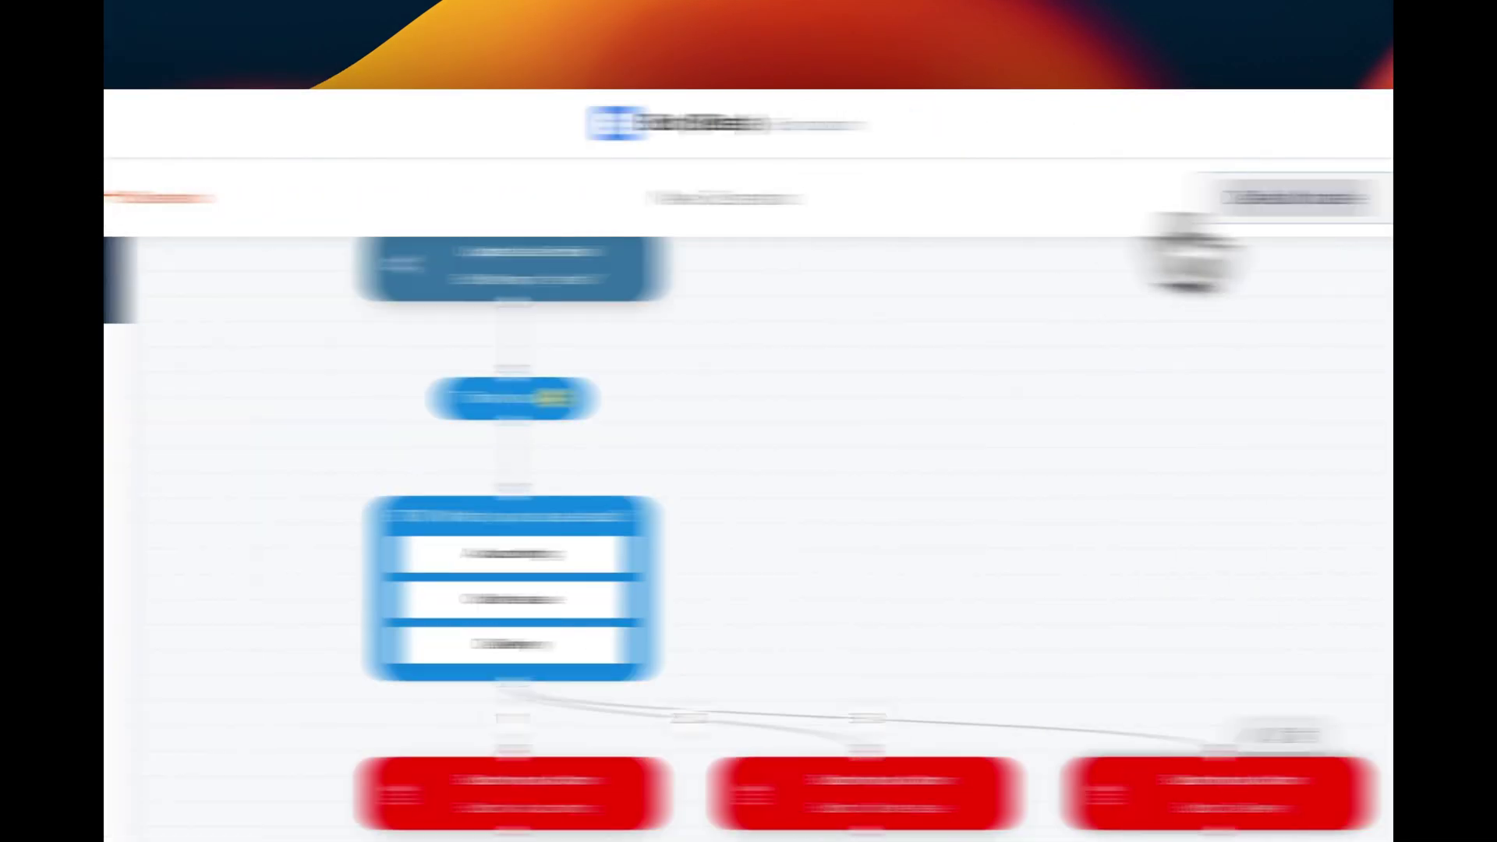
pyautogui.click(1295, 198)
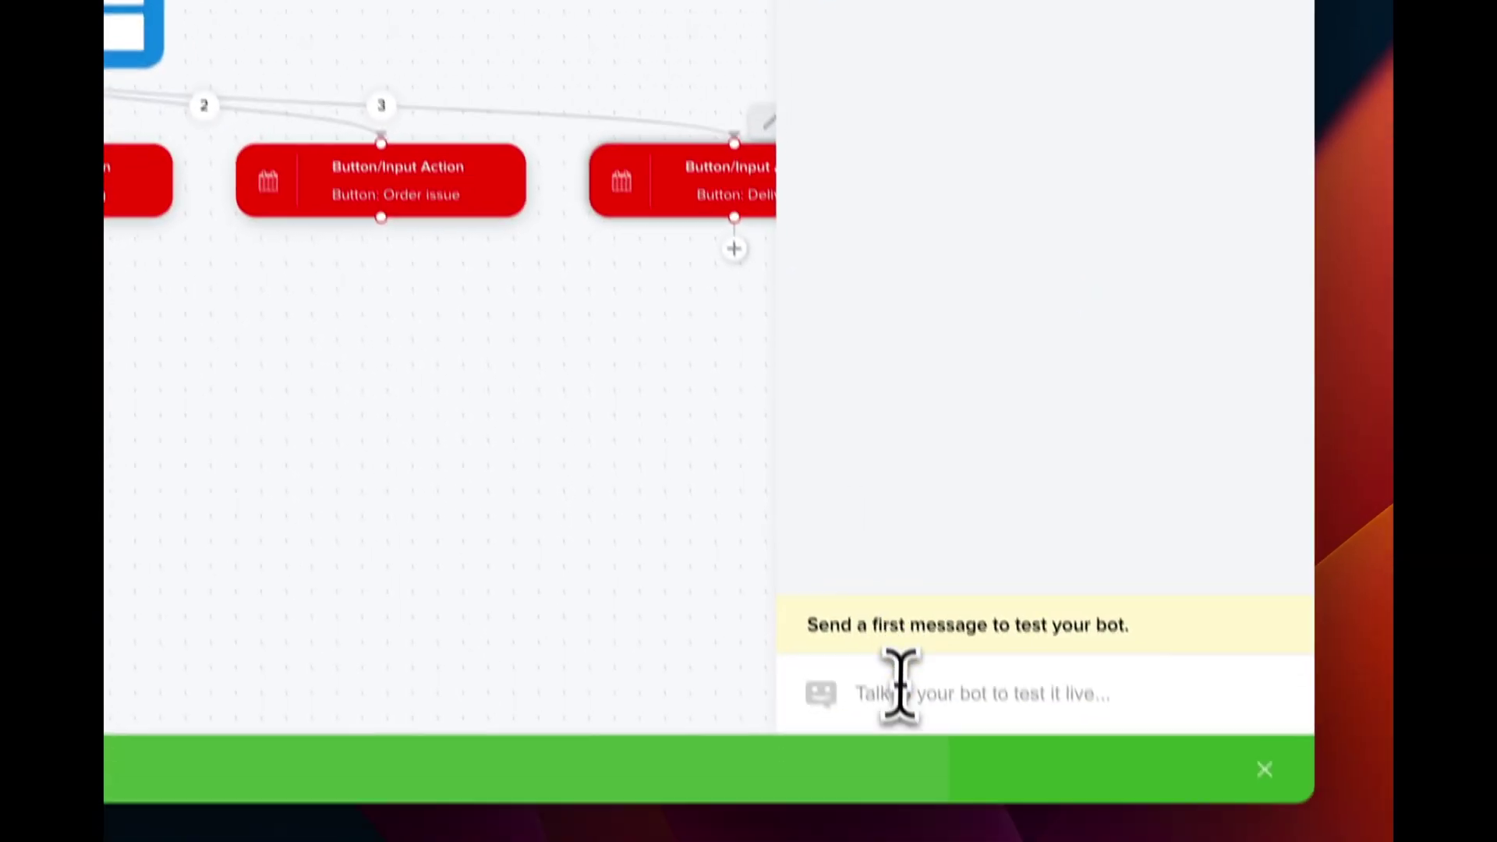
pyautogui.click(901, 690)
pyautogui.write('Hello!')
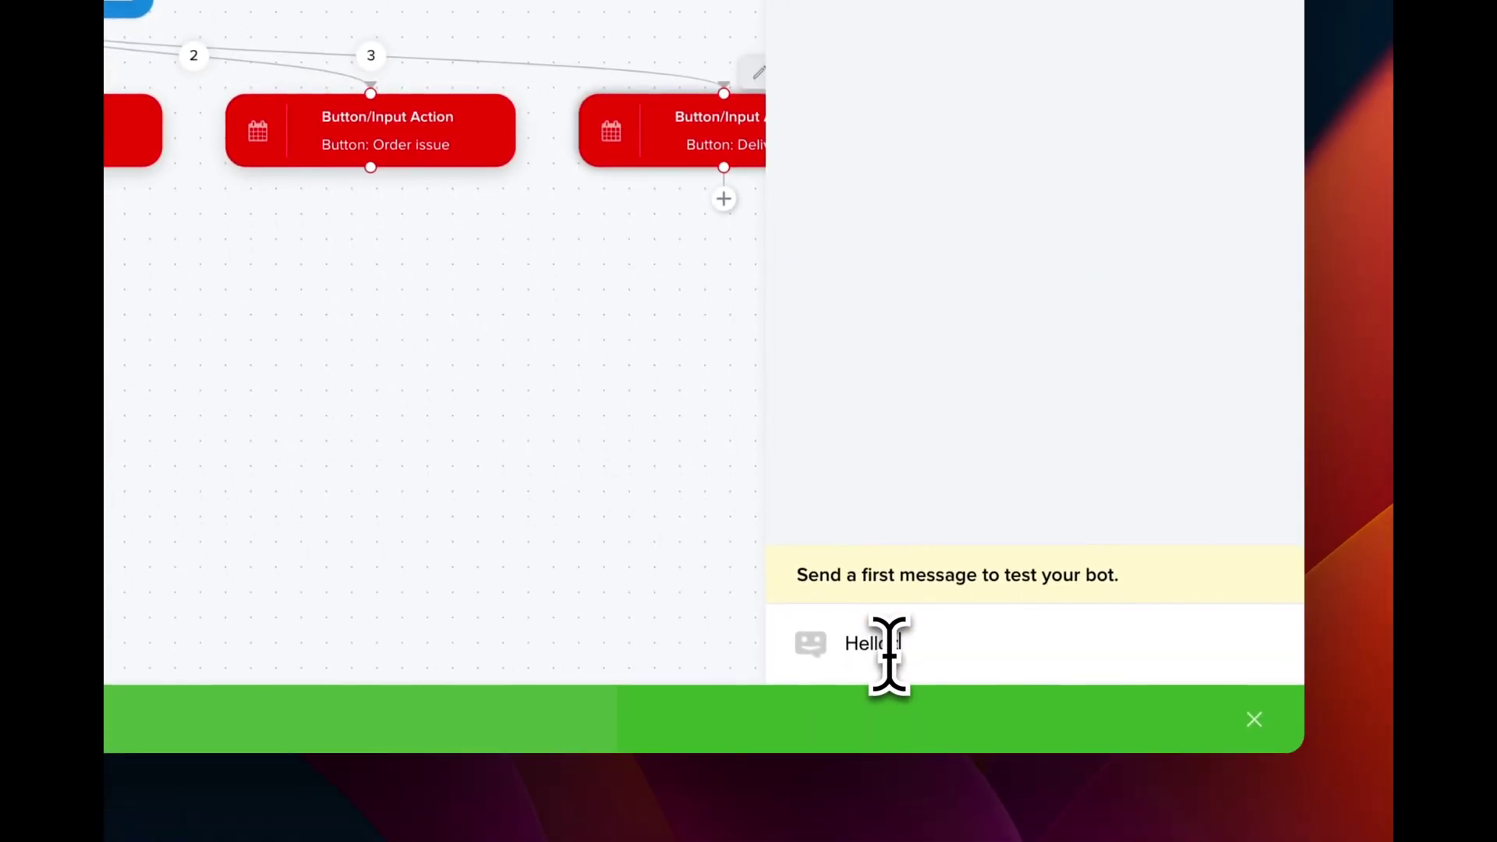
pyautogui.press('Return')
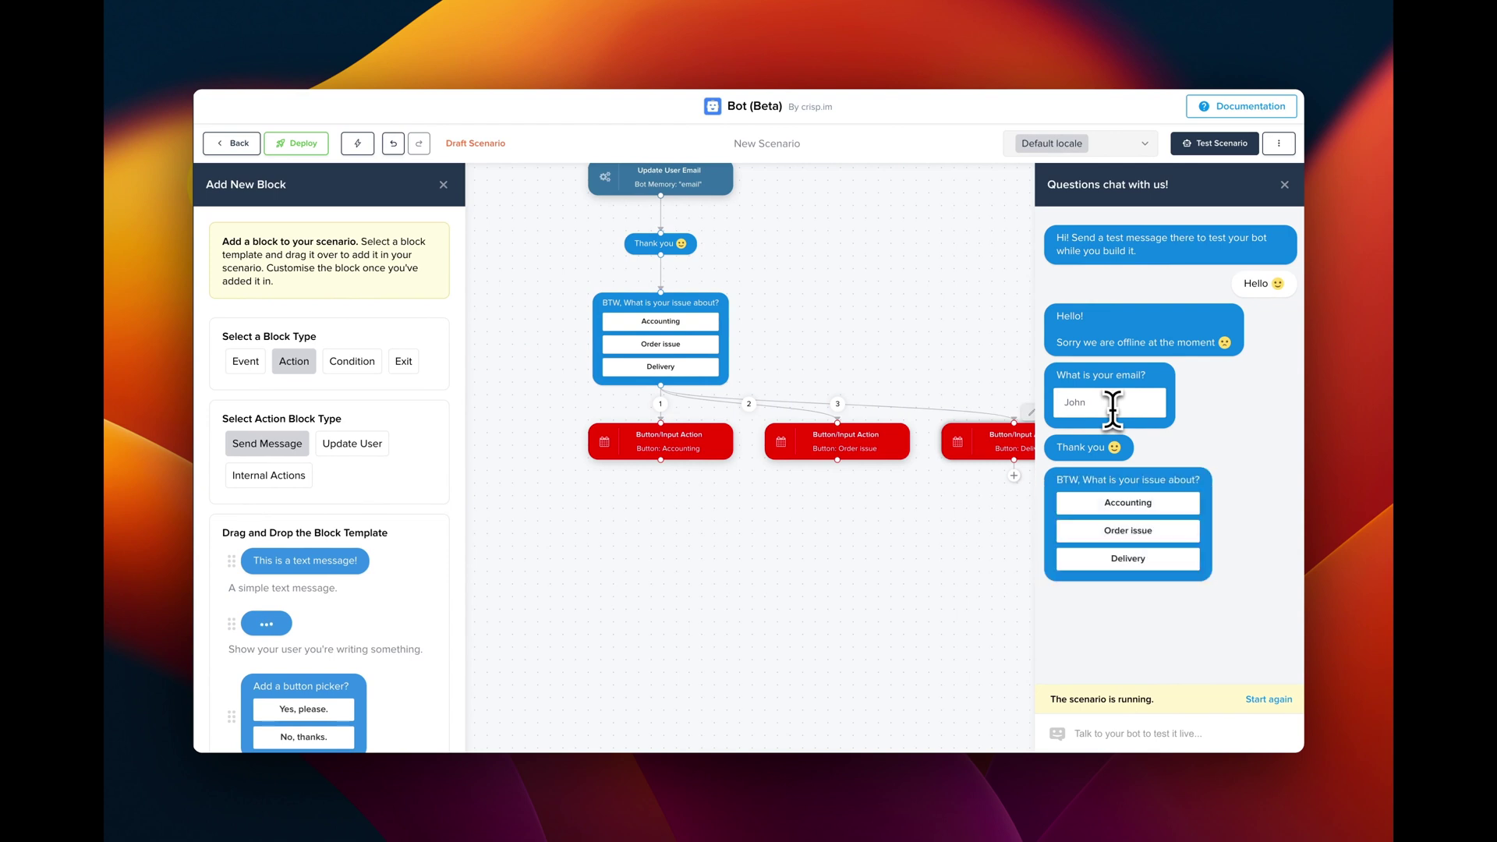
# Step: Choose Accounting in the test chat, add a Text Message template, and set the Accounting reply to '1'
pyautogui.click(1136, 503)
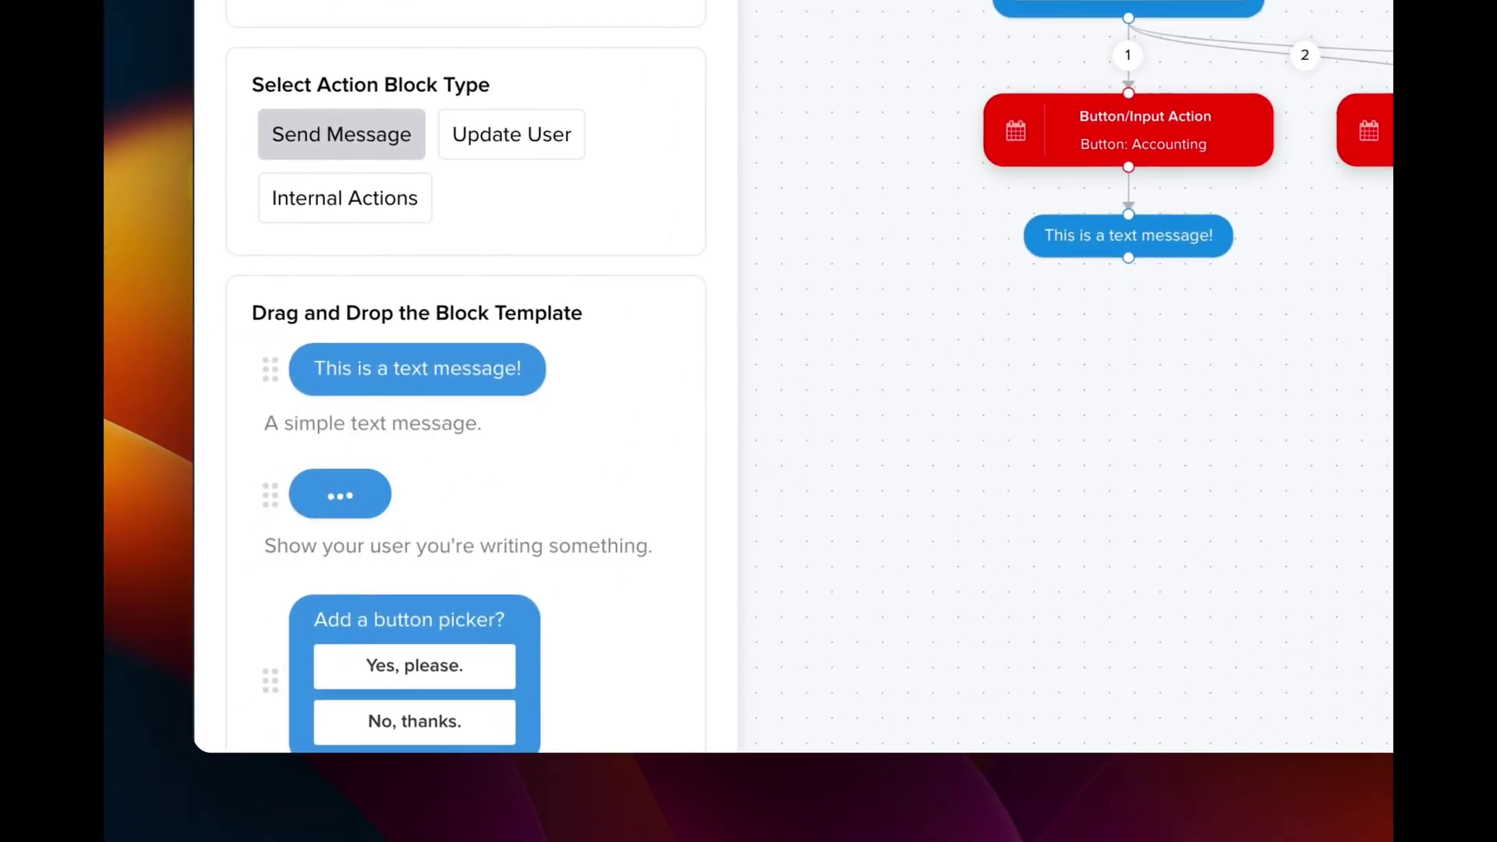
pyautogui.moveTo(417, 369); pyautogui.dragTo(1422, 293)
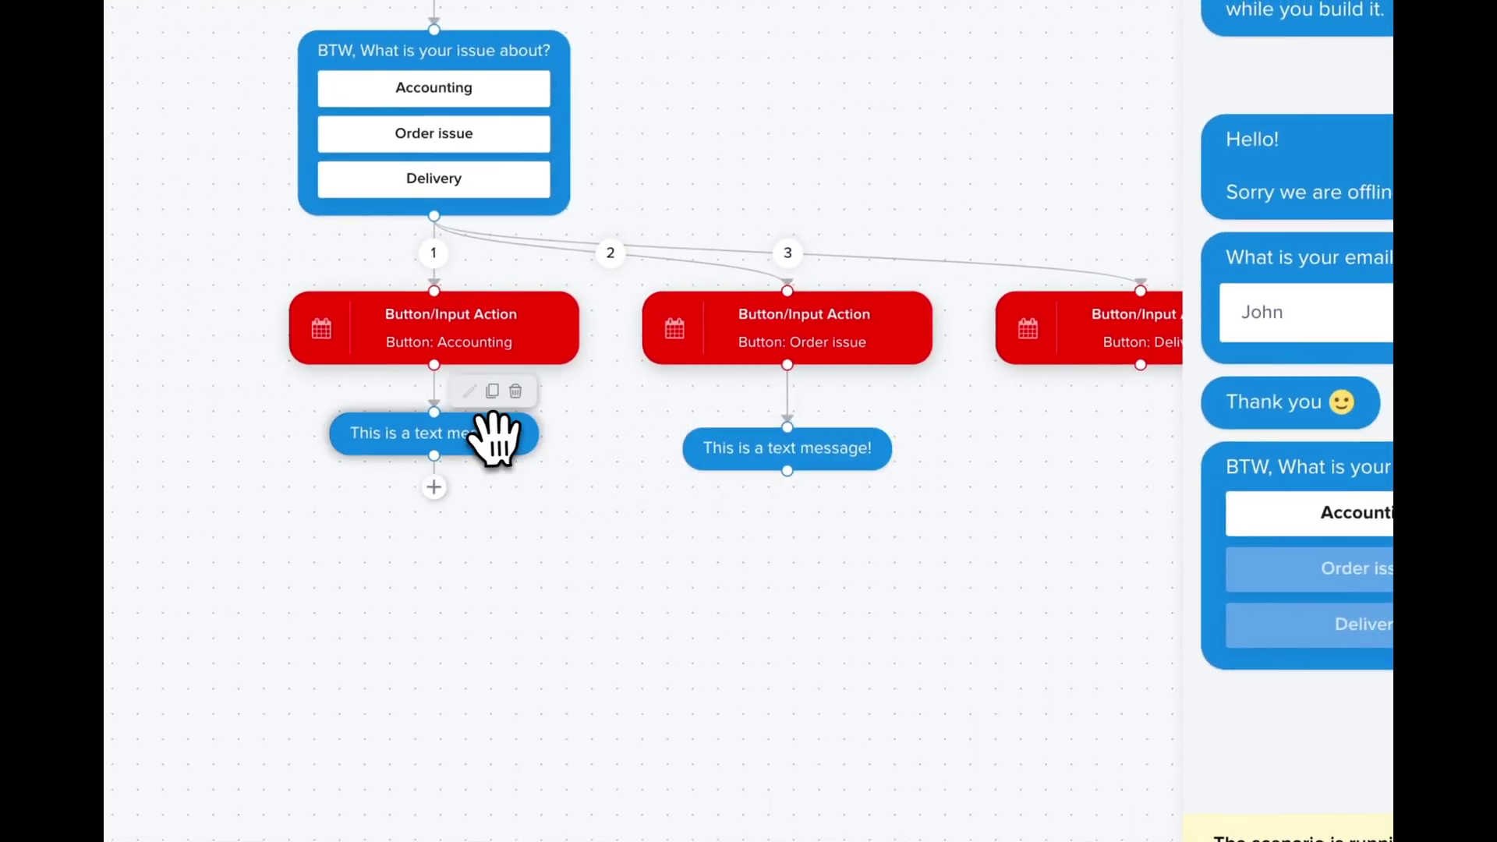
pyautogui.click(363, 435)
pyautogui.hotkey('ctrl', 'a')
pyautogui.write('1')
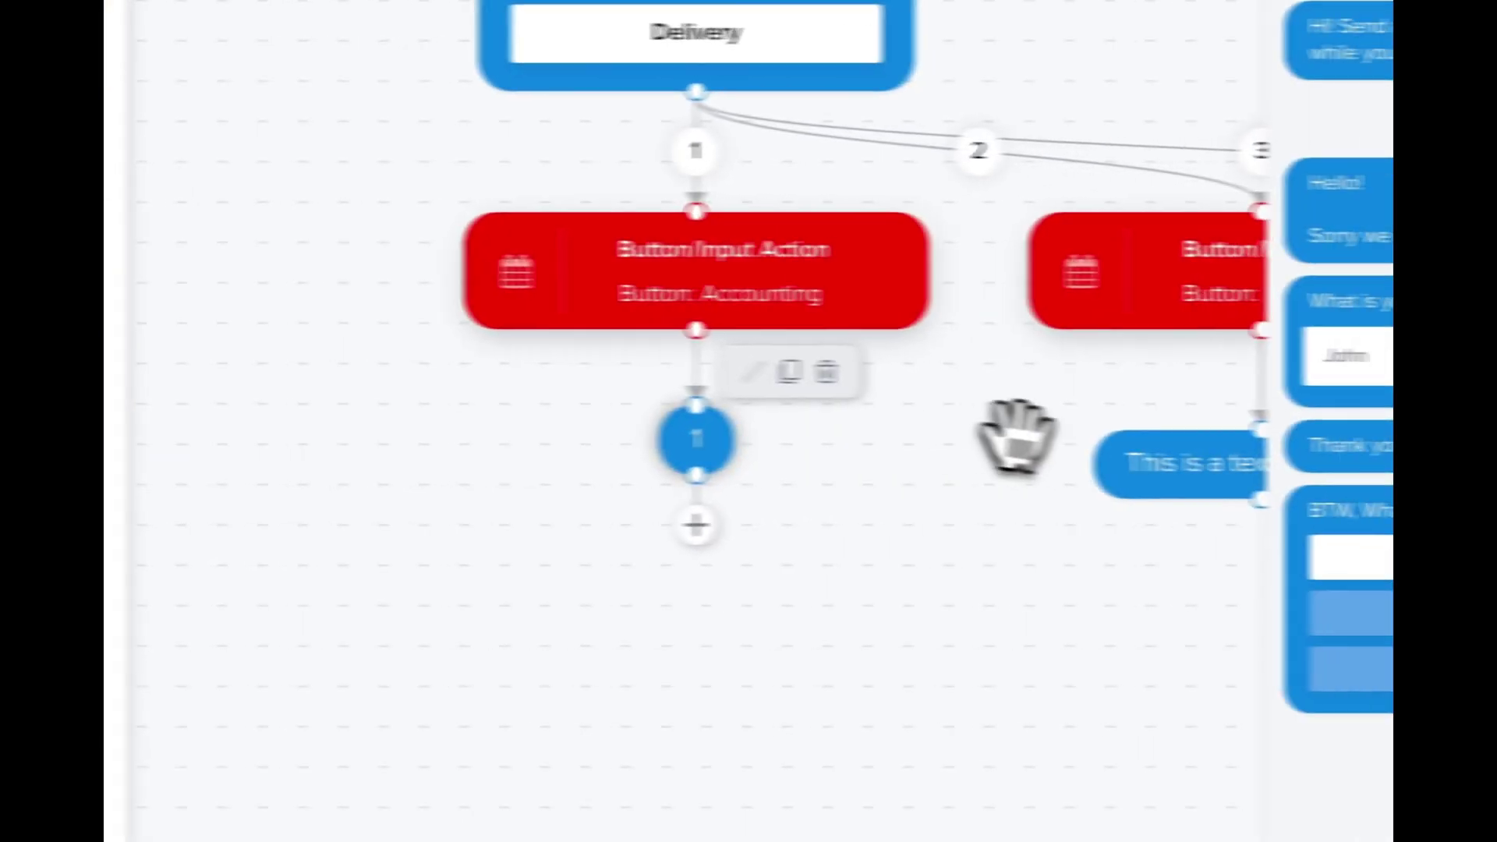
# Step: Set the Order issue branch's reply text to '2'
pyautogui.click(1167, 465)
pyautogui.hotkey('ctrl', 'a')
pyautogui.write('2')
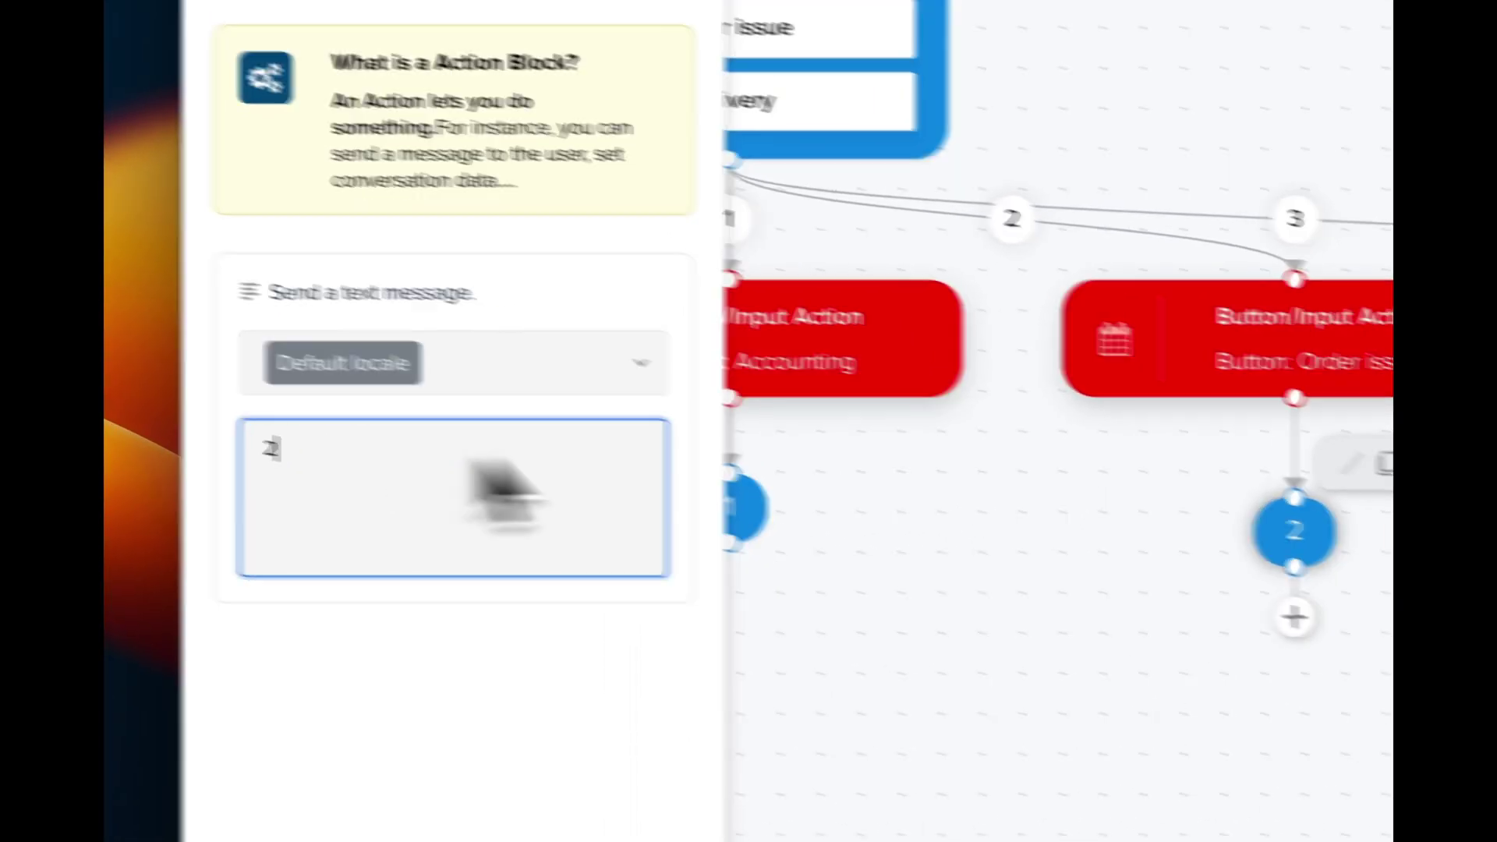